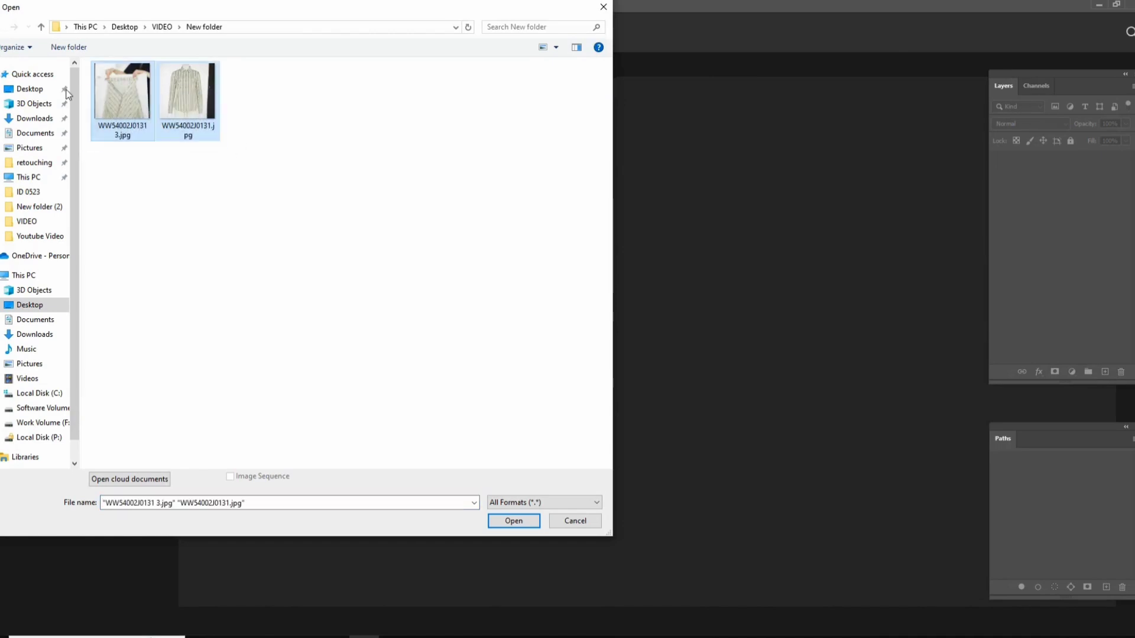
Open WW54002J0131 3.jpg and WW54002J0131.jpg, and add a new path to WW54002J0131.jpg for the Pen tool.
click(525, 526)
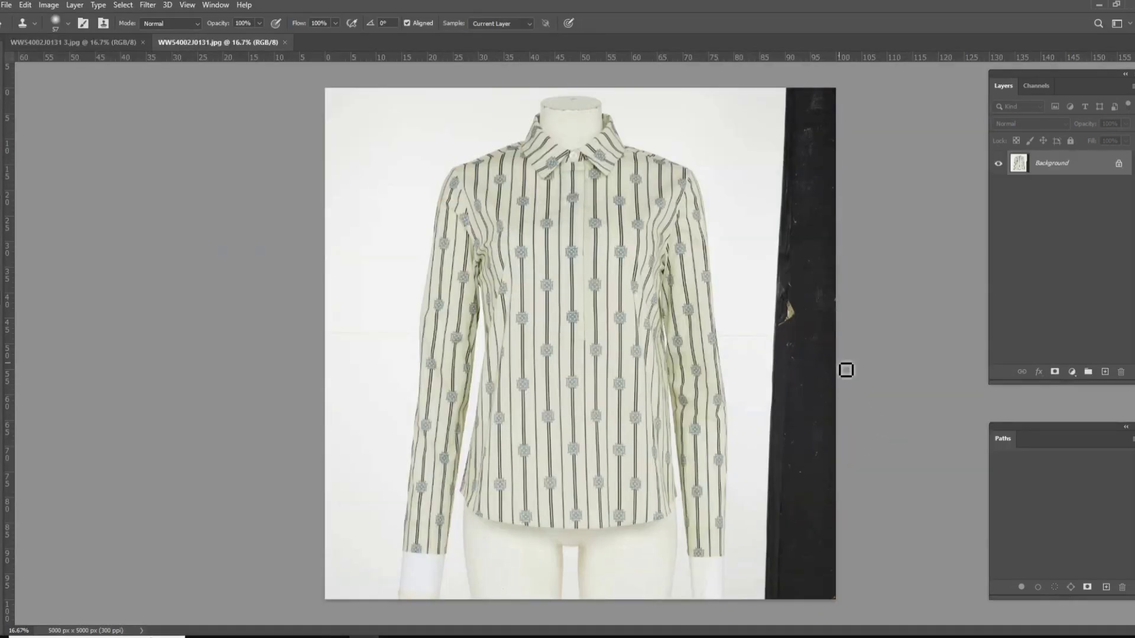
key(p)
click(1106, 587)
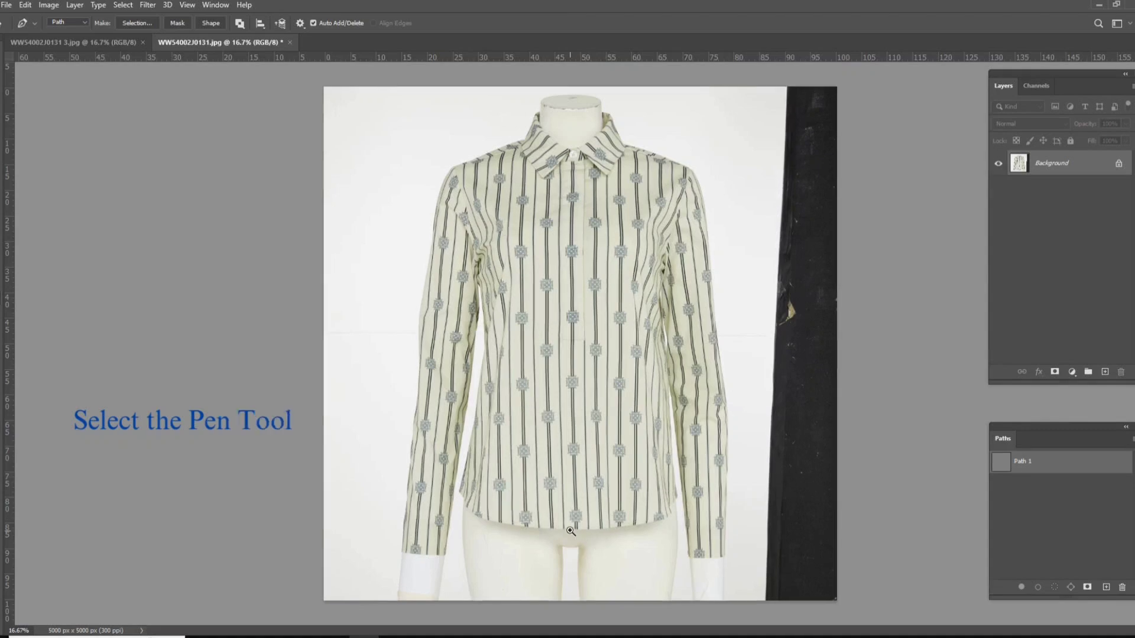
Trace the shirt's hem from its centre to the left corner and up the left side seam to the armpit.
scroll(609, 523, up, 2)
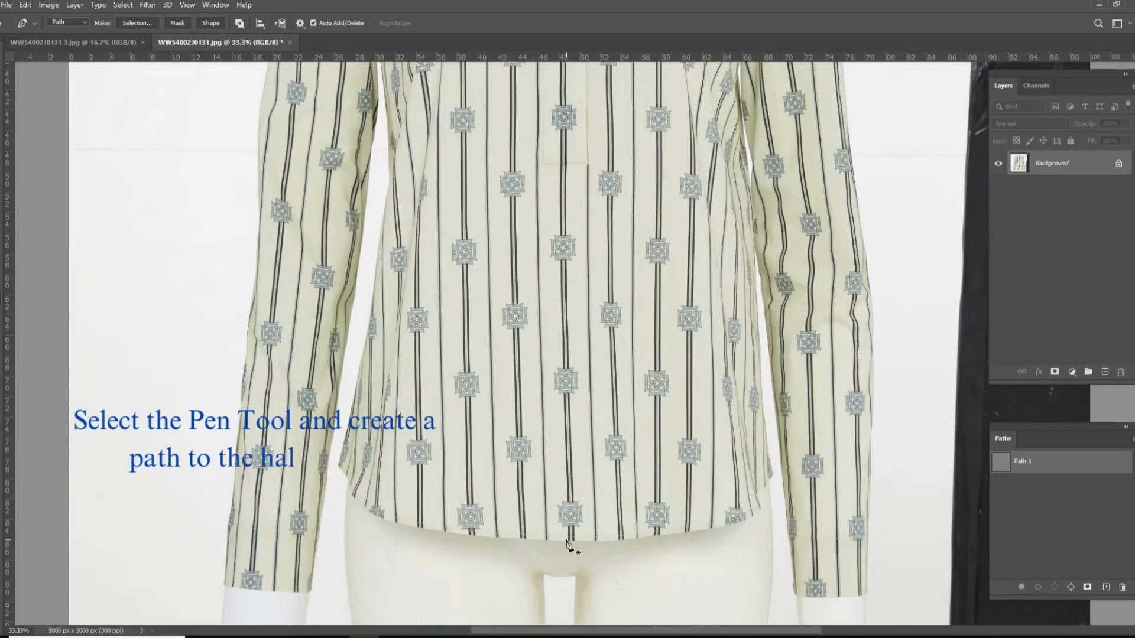
scroll(472, 451, up, 1)
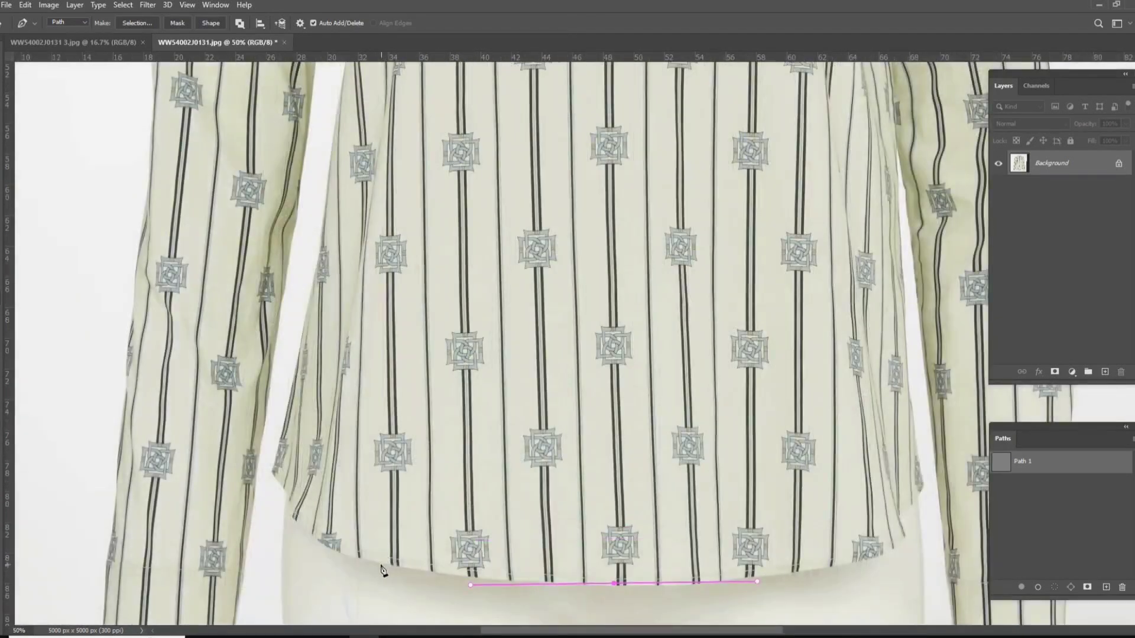
scroll(301, 526, up, 2)
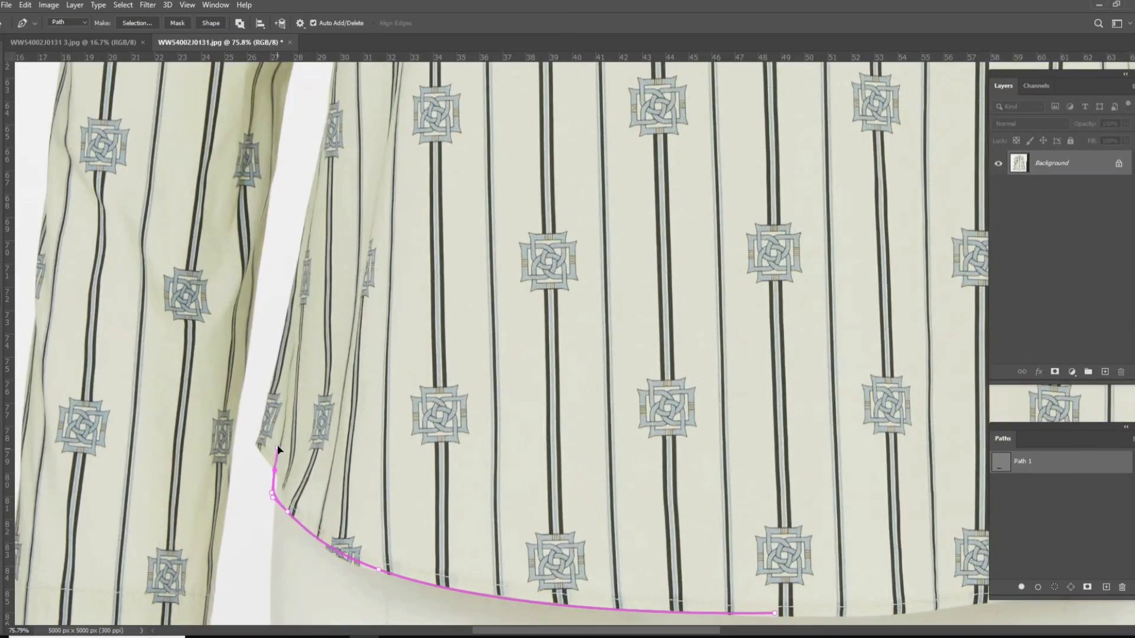
drag(308, 374, 311, 540)
scroll(339, 408, down, 2)
drag(360, 253, 369, 388)
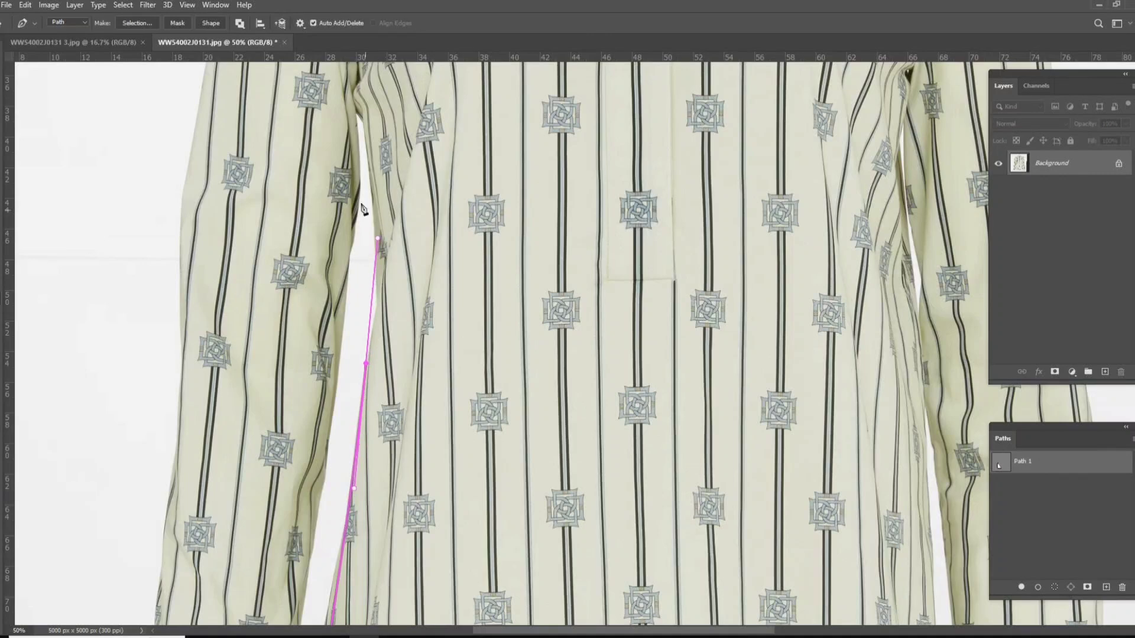
drag(362, 205, 383, 341)
Continue the path down the left sleeve's inner edge and straight across its cuff opening.
drag(308, 439, 657, 130)
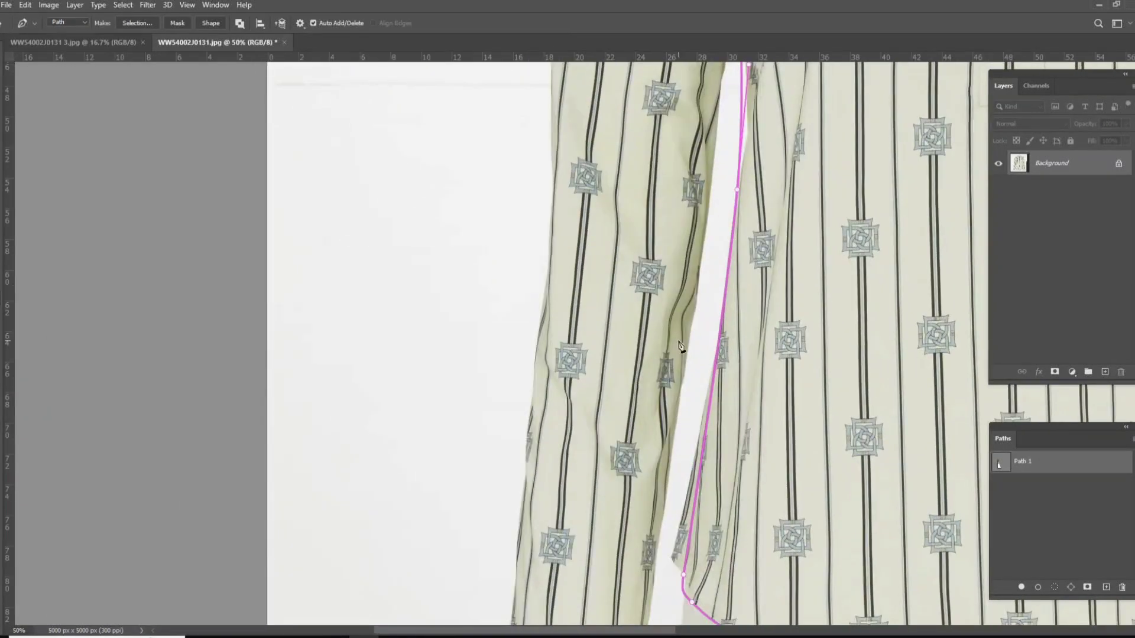
drag(673, 501, 715, 208)
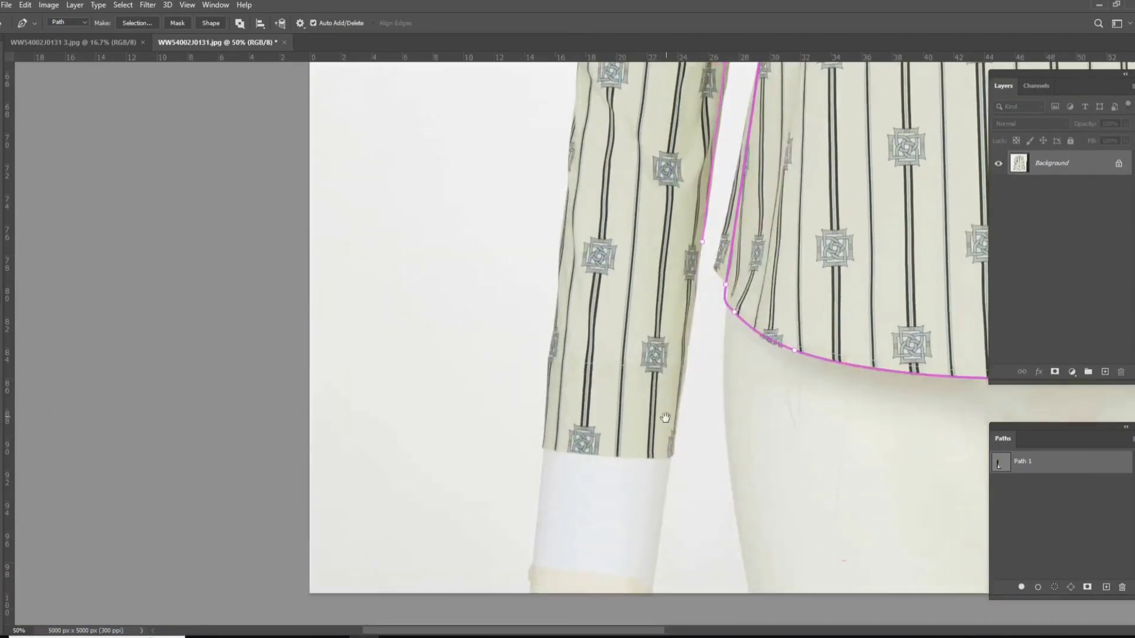
scroll(673, 427, up, 1)
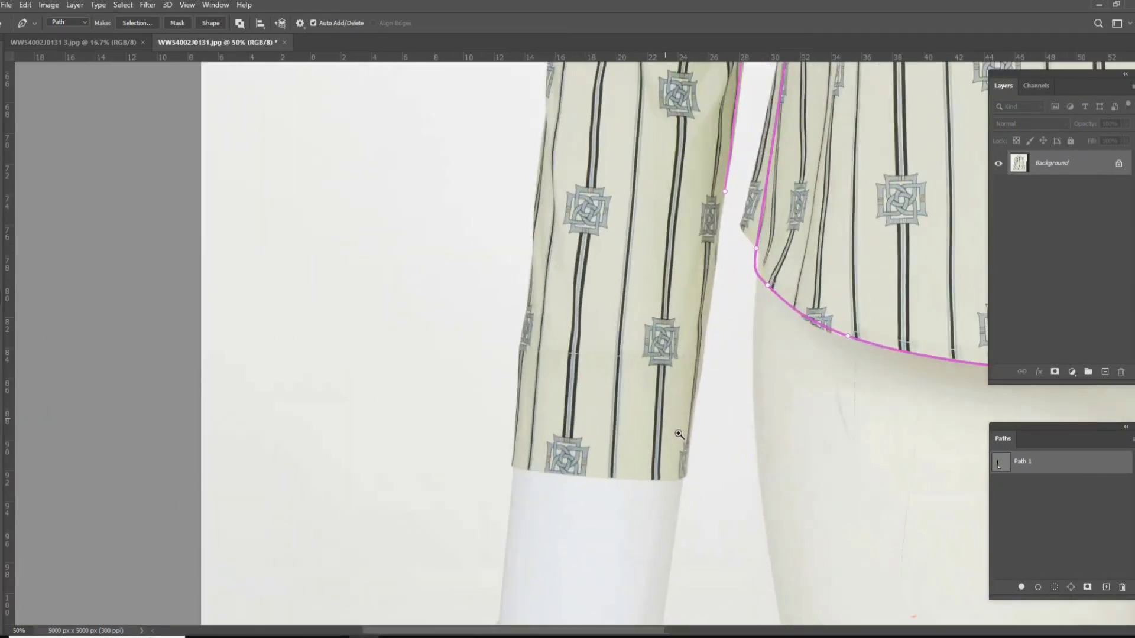
click(689, 478)
click(672, 478)
click(652, 478)
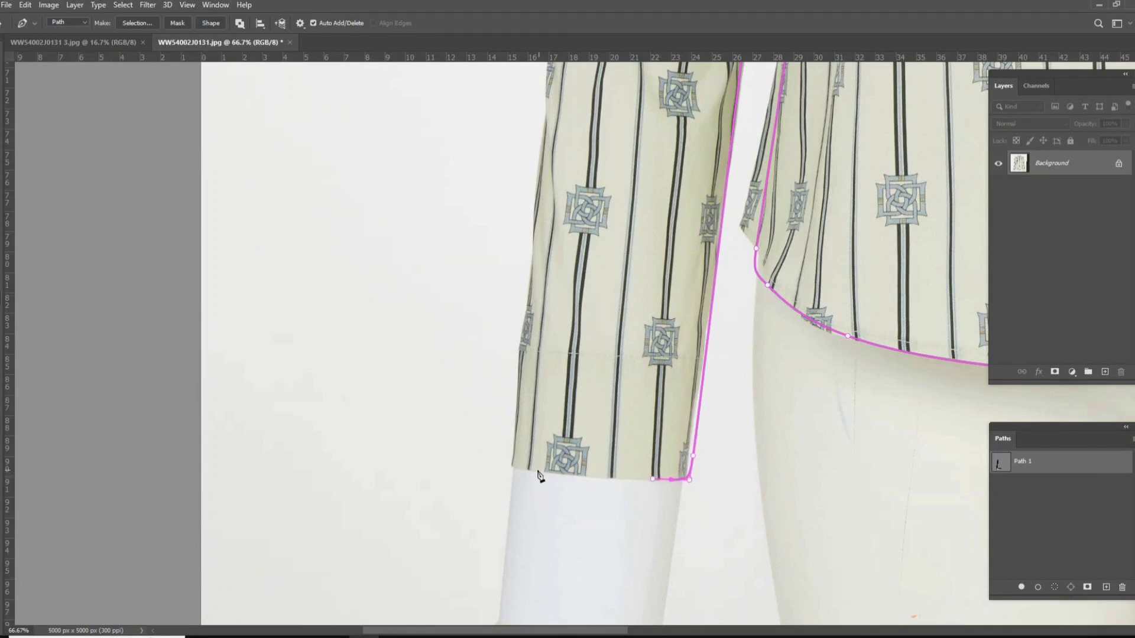
click(530, 468)
Continue the path up the left sleeve's outer edge and around the curve of the shoulder.
scroll(564, 339, down, 3)
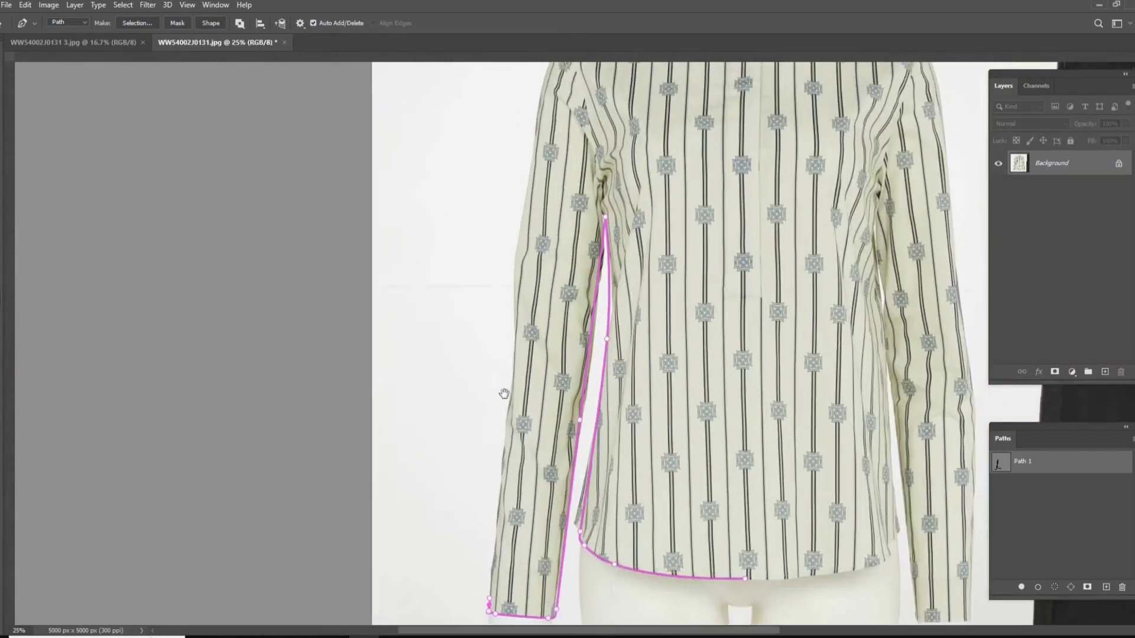
drag(521, 226, 528, 165)
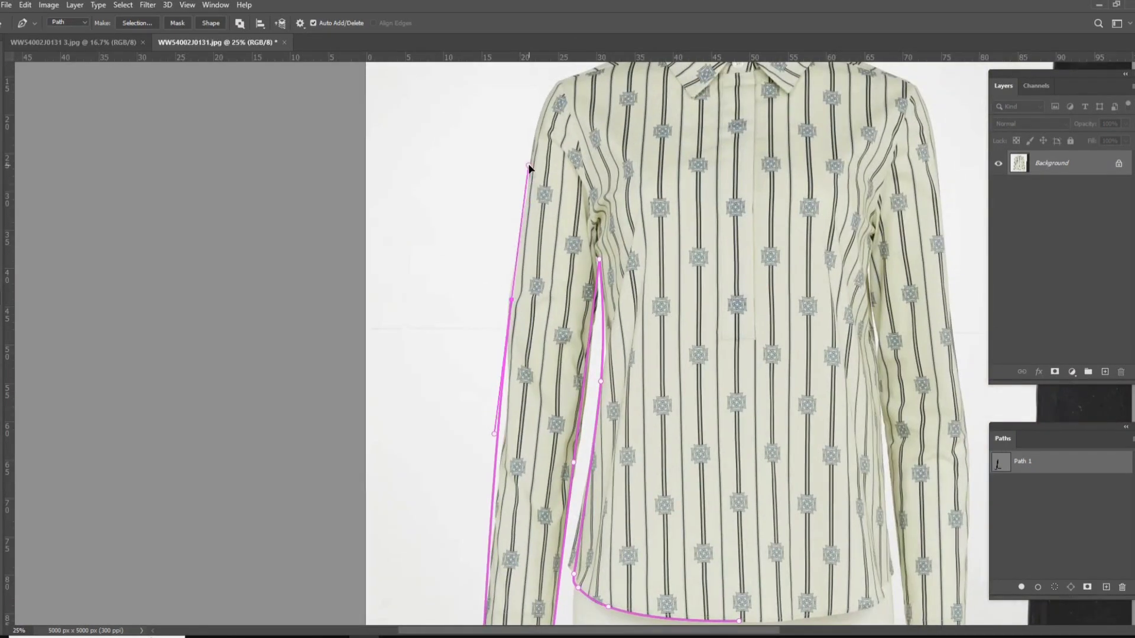
drag(535, 262, 560, 284)
drag(579, 145, 553, 233)
scroll(553, 233, up, 1)
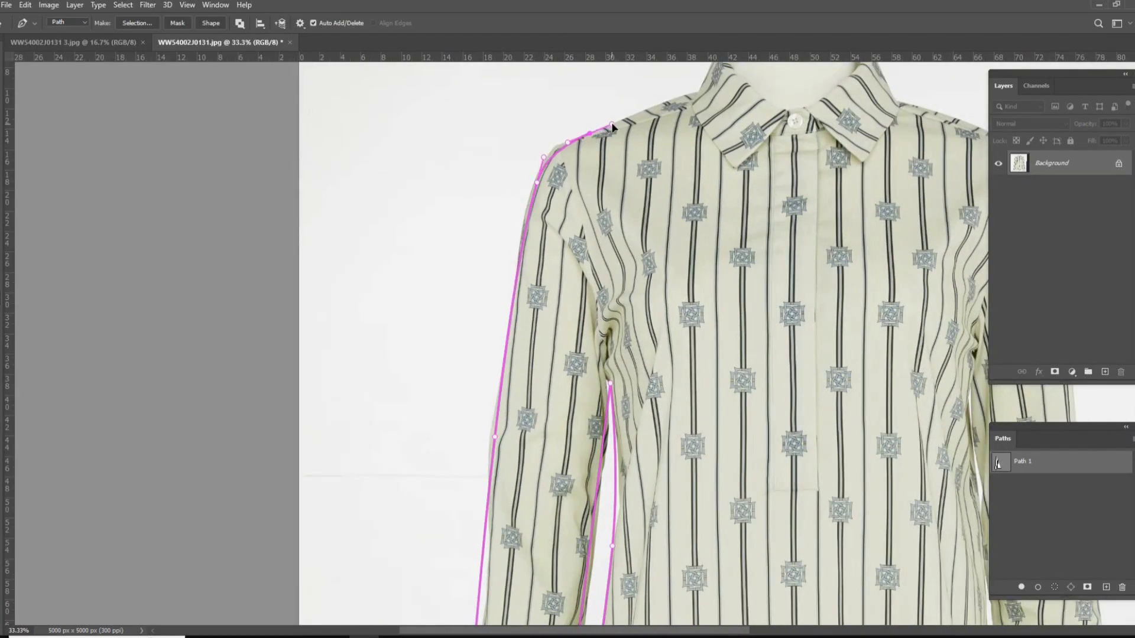
Trace the shoulder seam and the left collar up to its peak and down to the centre front.
click(698, 94)
drag(700, 99, 665, 247)
scroll(667, 245, up, 2)
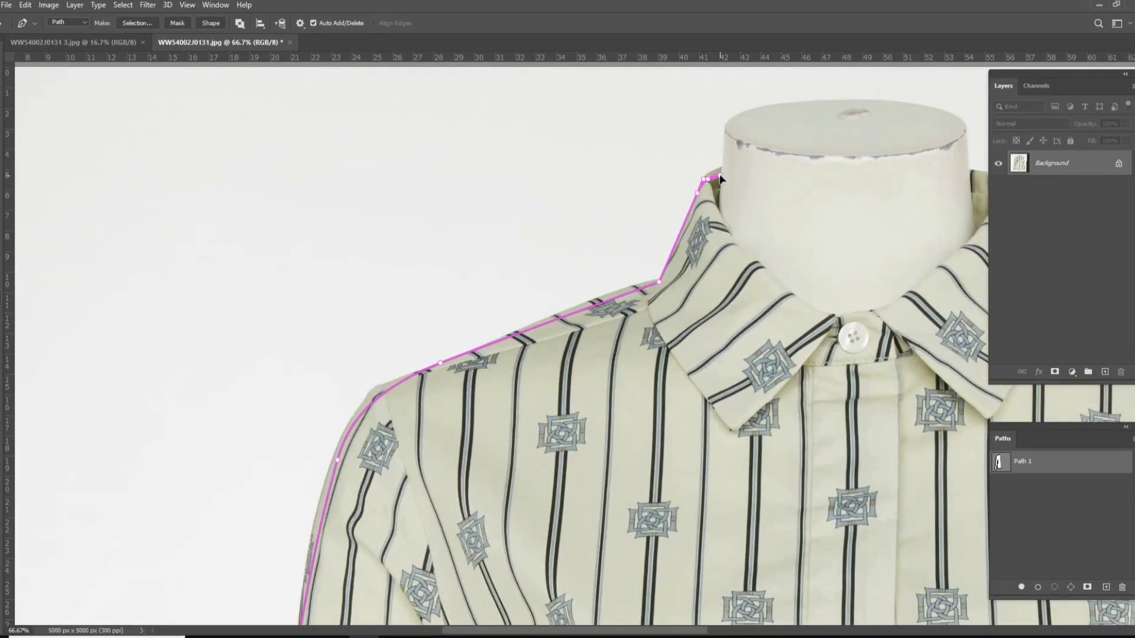
scroll(716, 186, up, 1)
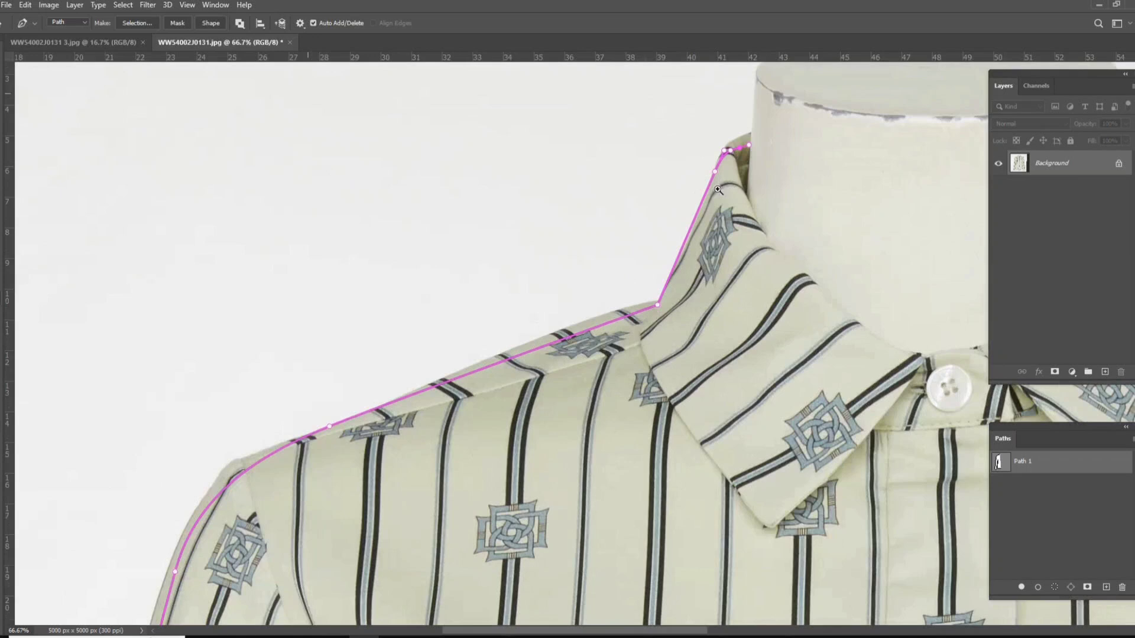
click(751, 147)
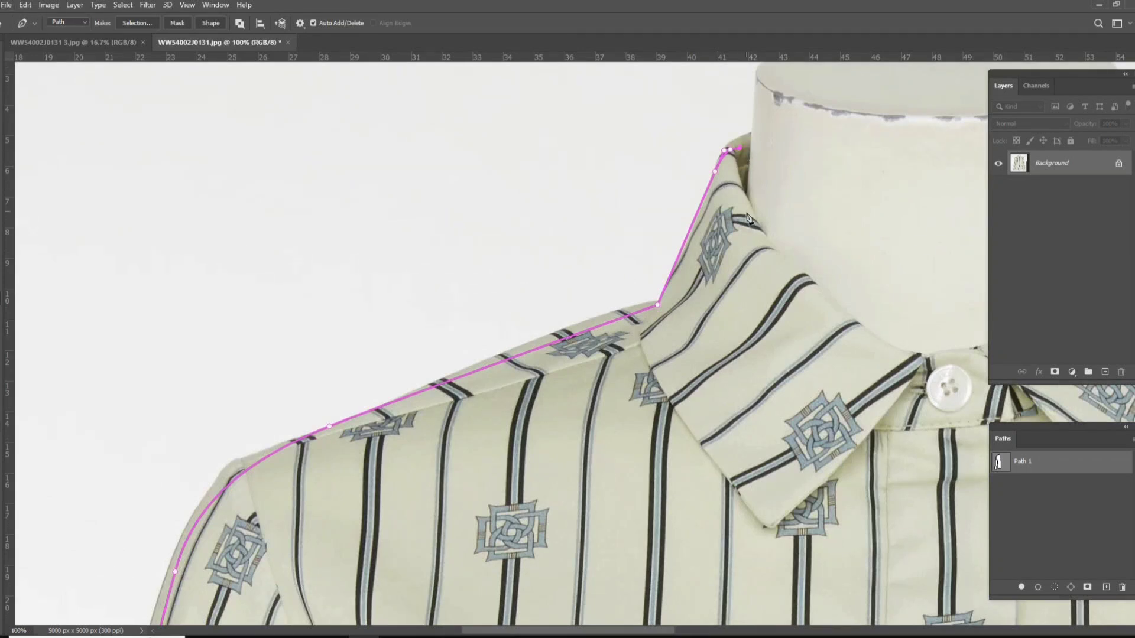
drag(792, 280, 682, 244)
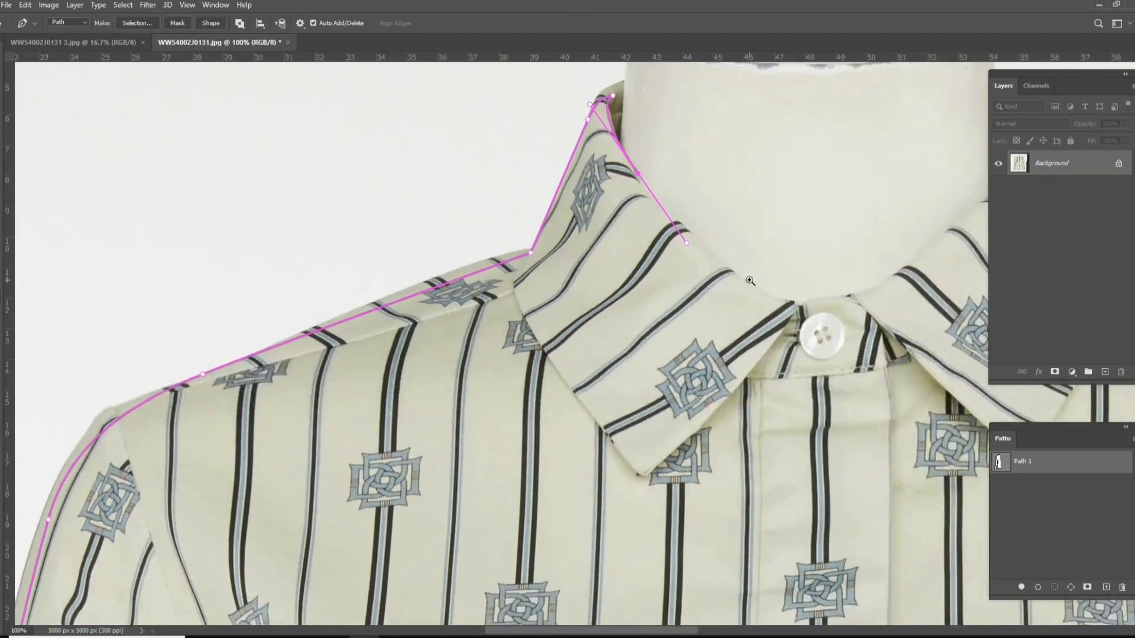
scroll(683, 296, up, 1)
key(h)
drag(873, 306, 849, 381)
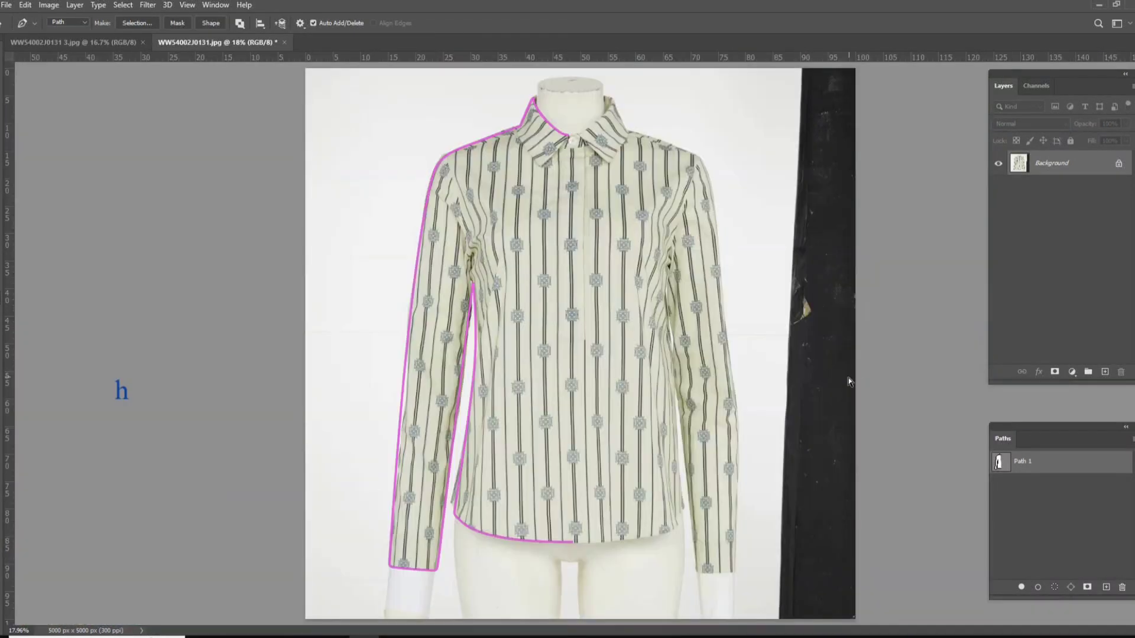
Duplicate the half-shirt path, flip the copy horizontally and move it over the right half of the shirt.
key(ctrl+c)
key(ctrl+v)
key(ctrl+t)
right_click(523, 367)
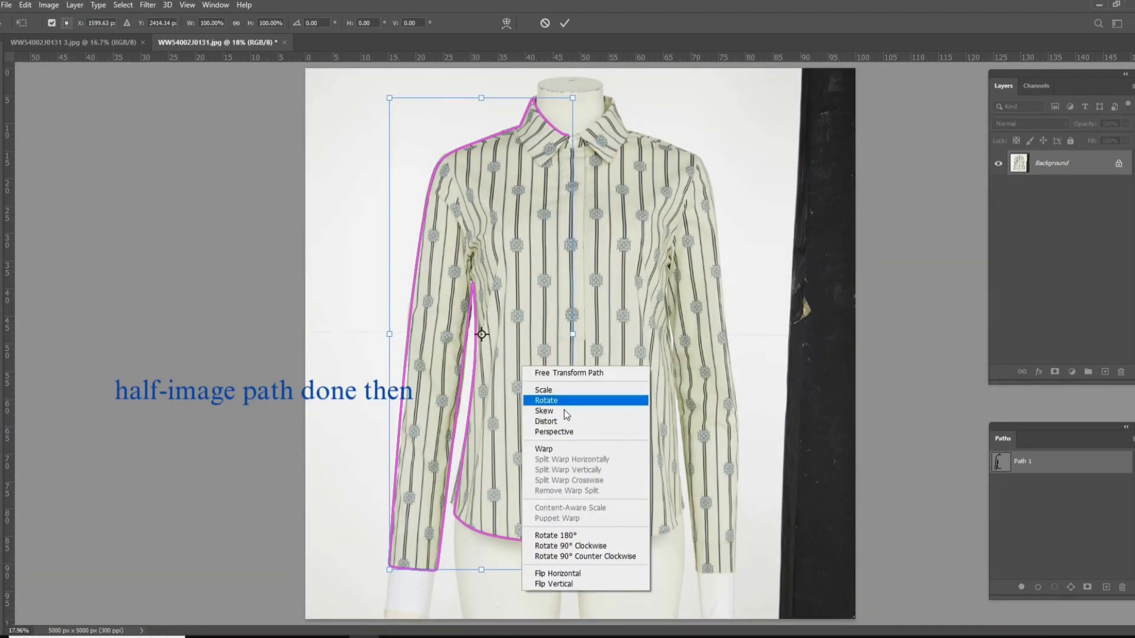
click(569, 576)
drag(510, 324, 702, 324)
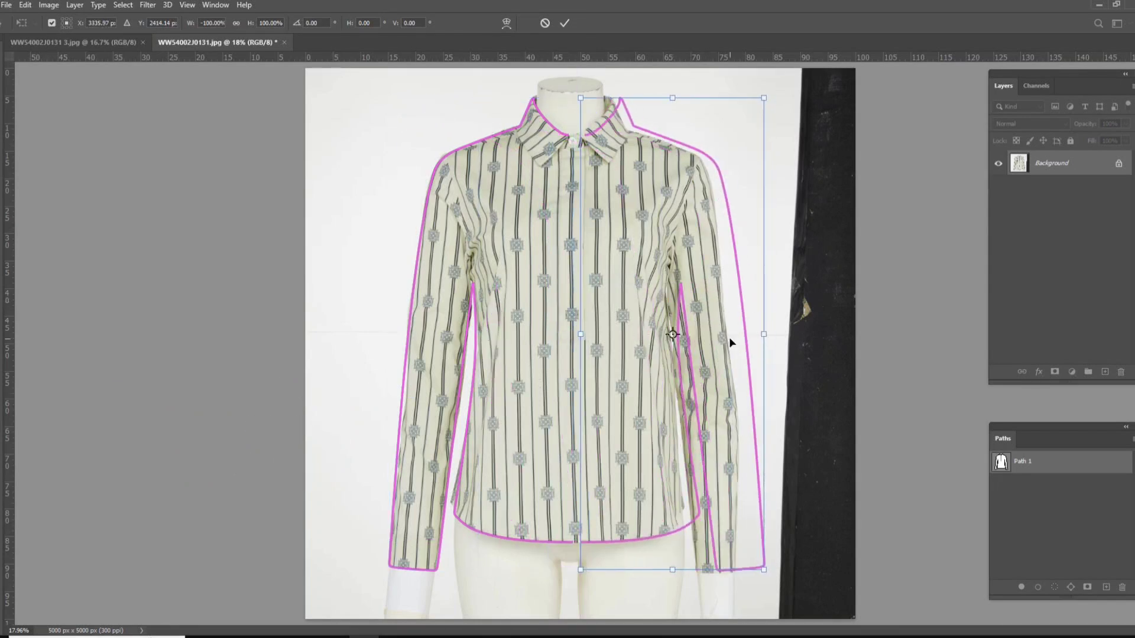
Nudge the mirrored path left until it meets the traced half at the shirt's centre line.
key(shift+Left)
key(shift+Left)
key(shift+Left)
key(shift+Left)
key(shift+Left)
key(shift+Left)
key(shift+Left)
key(shift+Left)
key(shift+Left)
key(shift+Left)
key(Left)
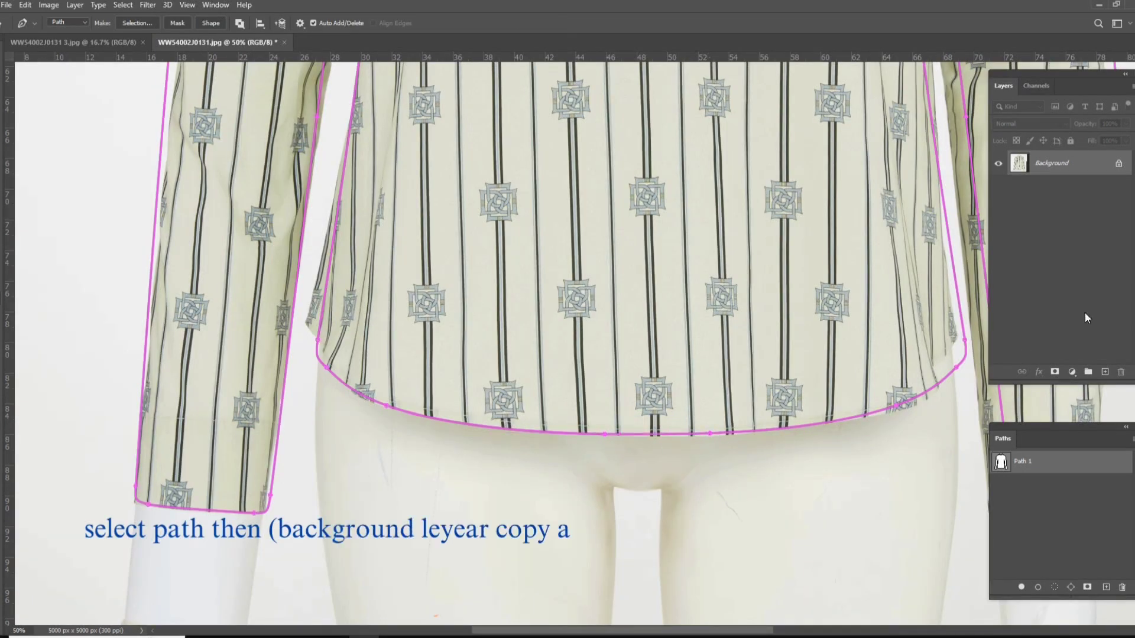
Duplicate the Background layer, load Path 1 as a selection and add a new empty layer above the copy.
mouse_move(1093, 166)
mouse_down()
mouse_move(1089, 370)
mouse_move(1105, 370)
mouse_up()
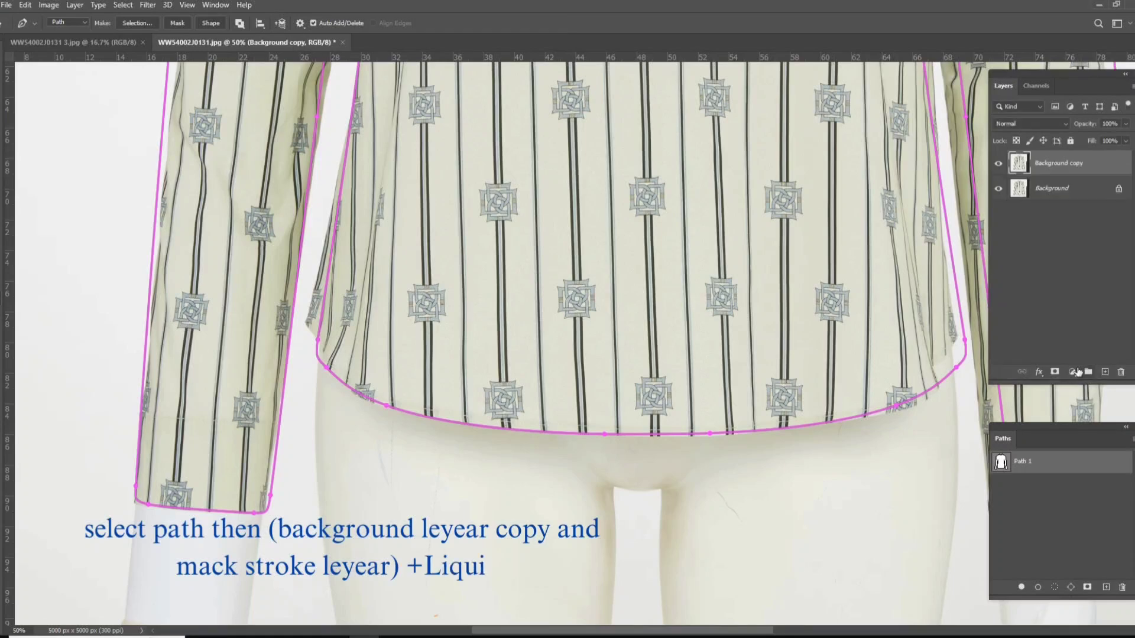
ctrl+click(1000, 463)
key(ctrl+shift+alt+n)
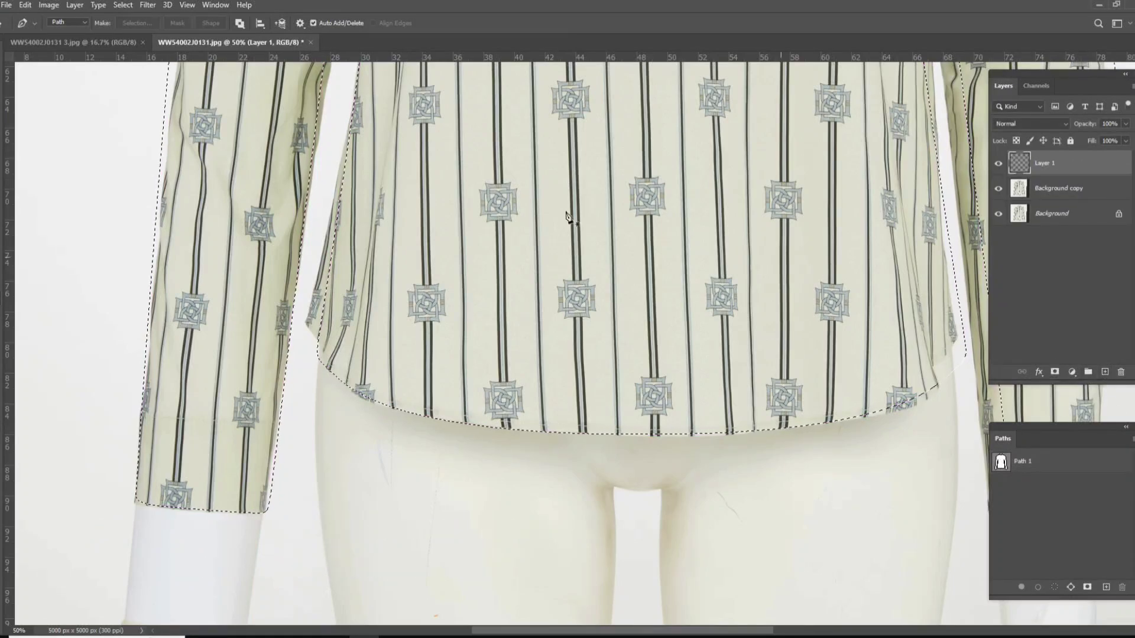
Stroke the selection on the new layer with a 1 px red (ff0000) line inside the edge, and deselect.
click(25, 5)
click(48, 204)
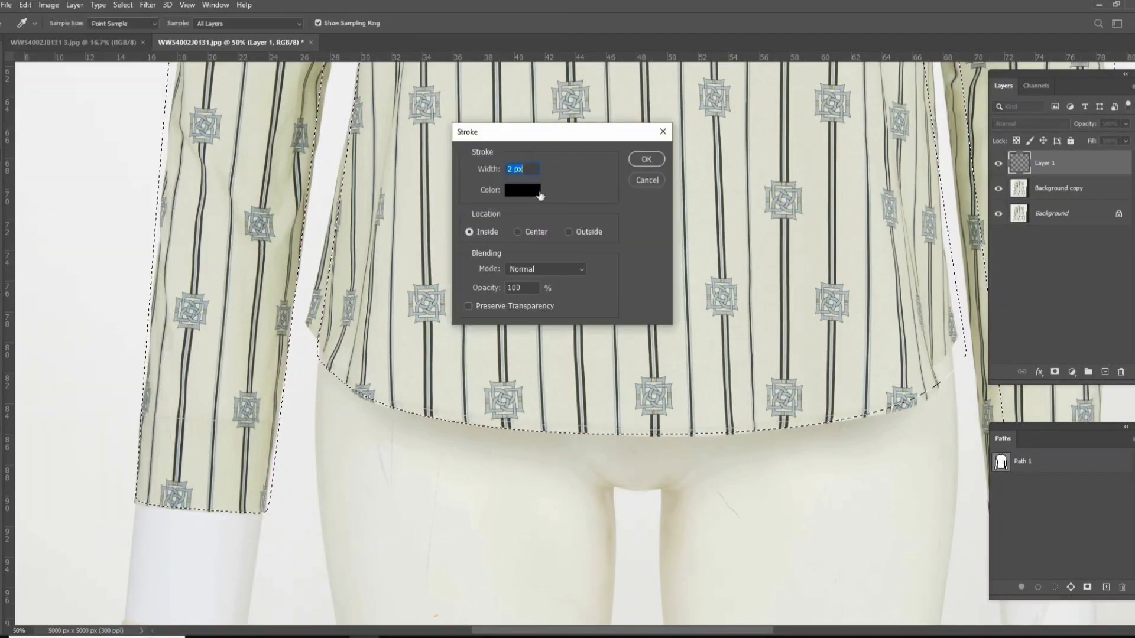
click(522, 191)
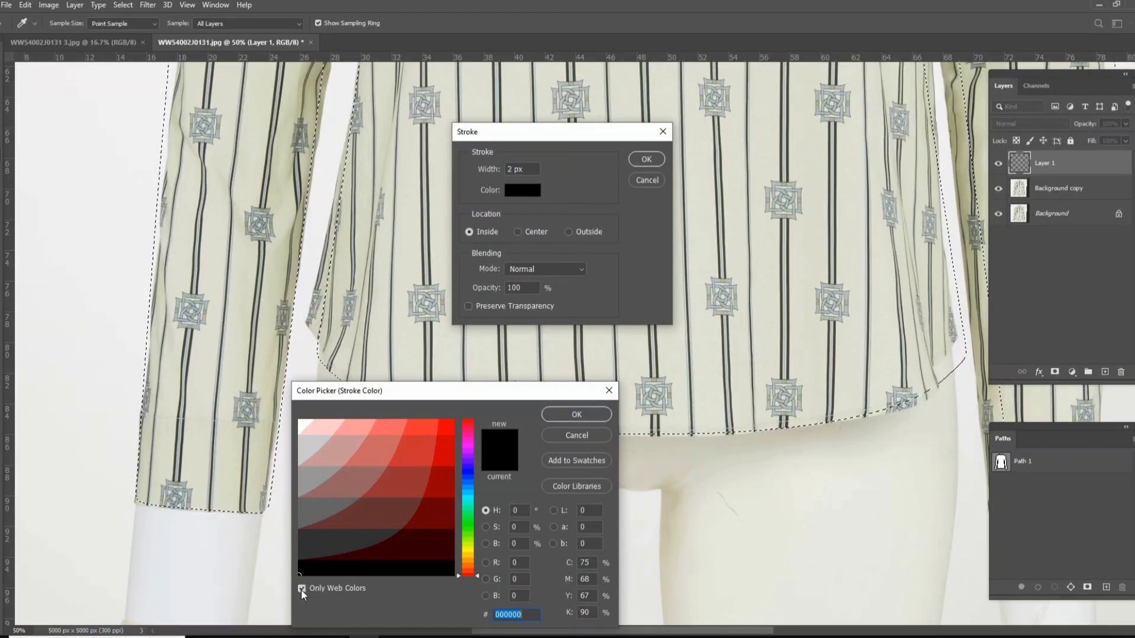
text(ff0000)
click(574, 415)
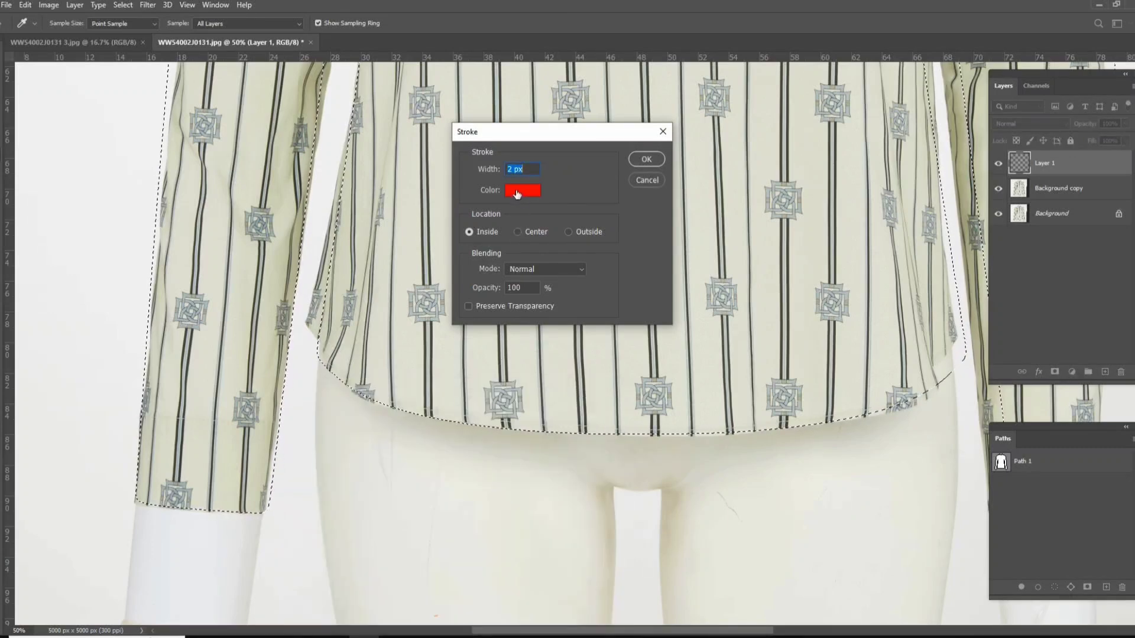
text(1)
click(655, 161)
key(ctrl+d)
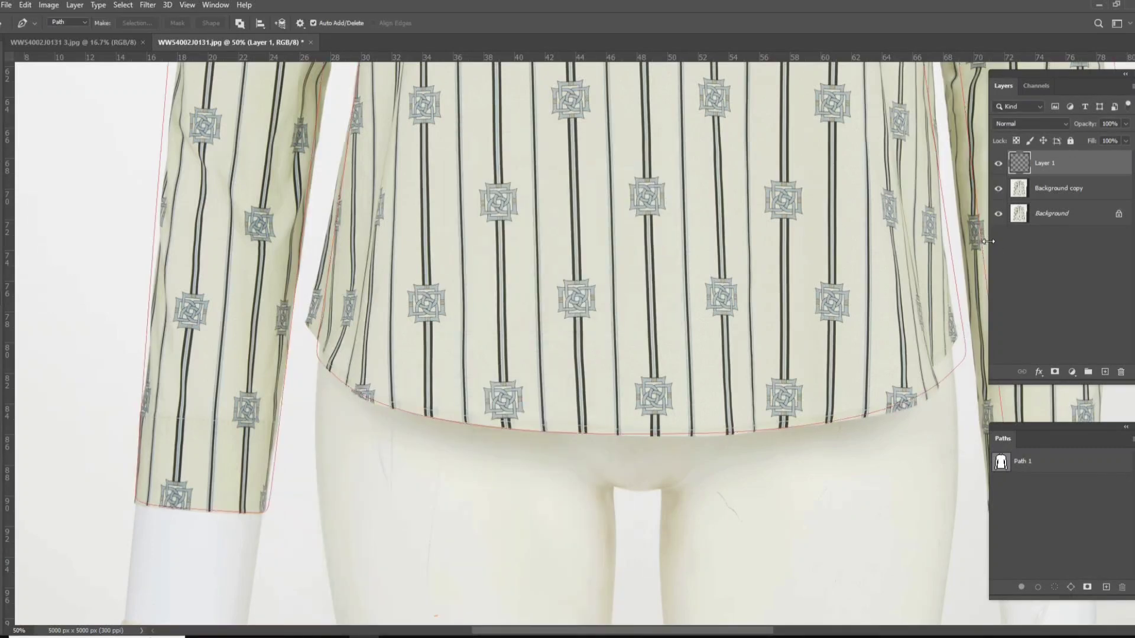
Open the Background copy layer in the Liquify filter and use Layer 1 as the backdrop.
click(1081, 193)
click(148, 6)
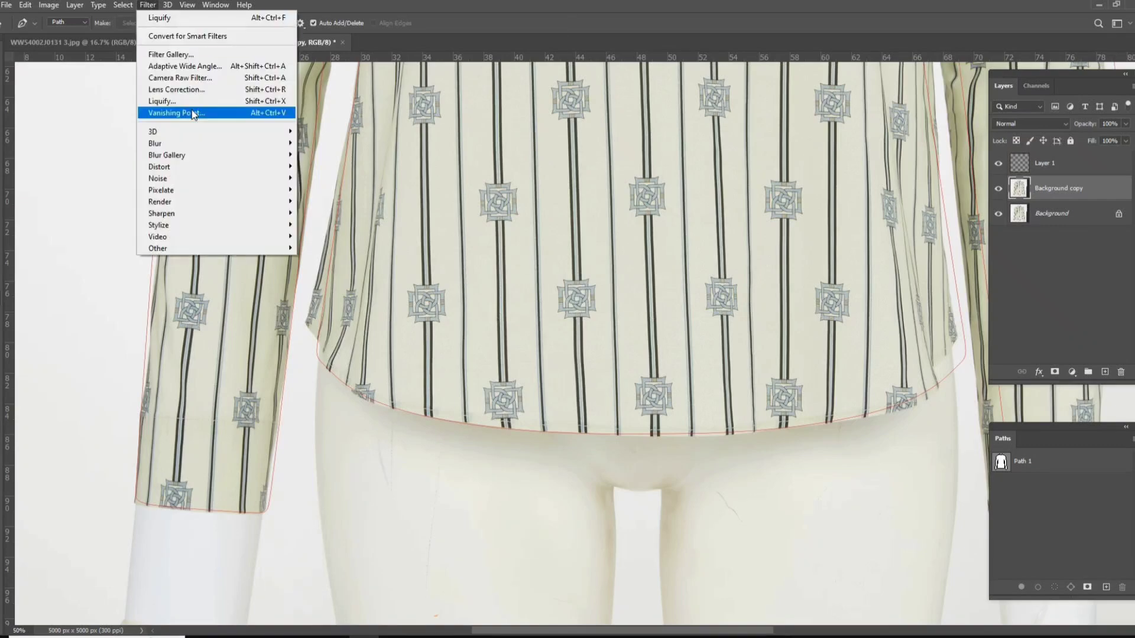
click(192, 109)
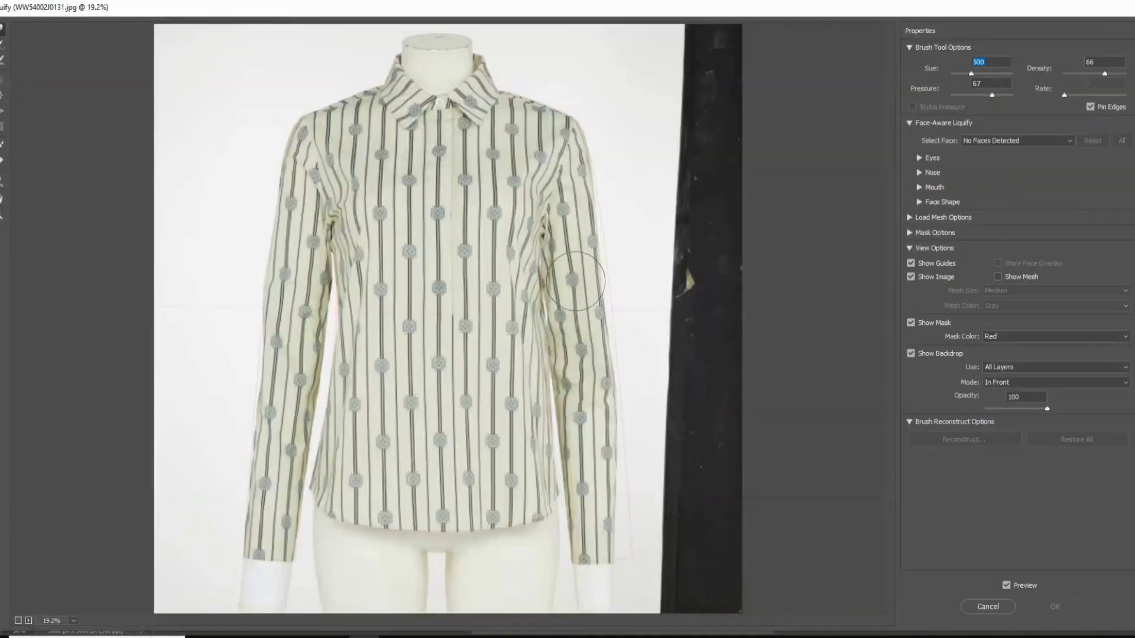
click(997, 363)
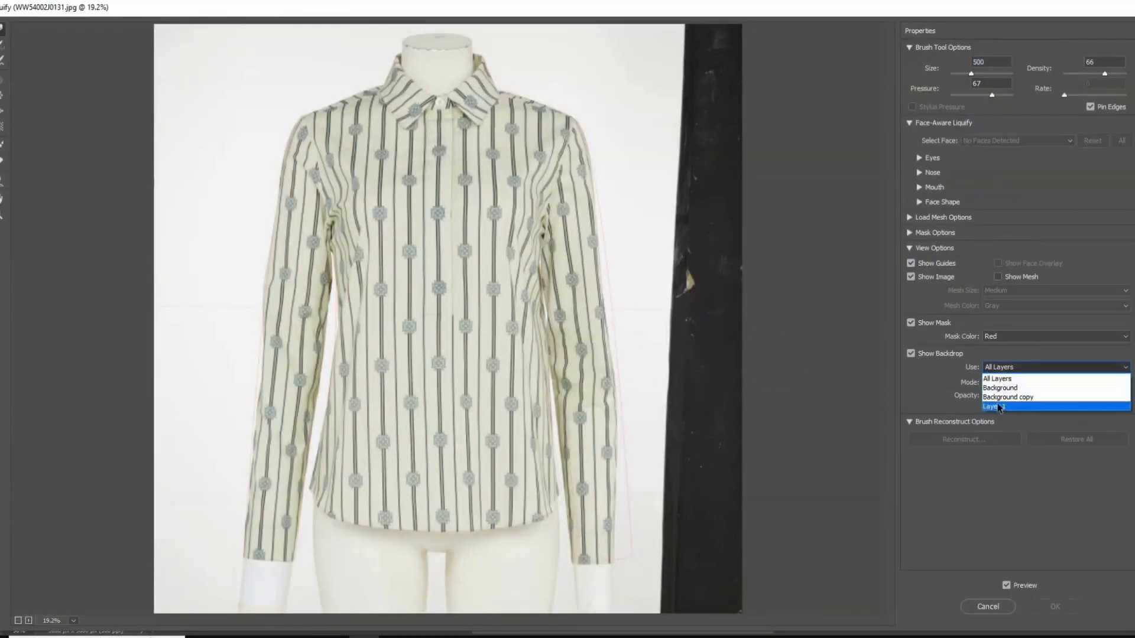
click(997, 406)
Enlarge the warp brush and push the left cuff's inner edge outward to the red outline.
ctrl+click(341, 541)
ctrl+click(341, 540)
ctrl+click(341, 540)
ctrl+click(286, 511)
ctrl+click(286, 512)
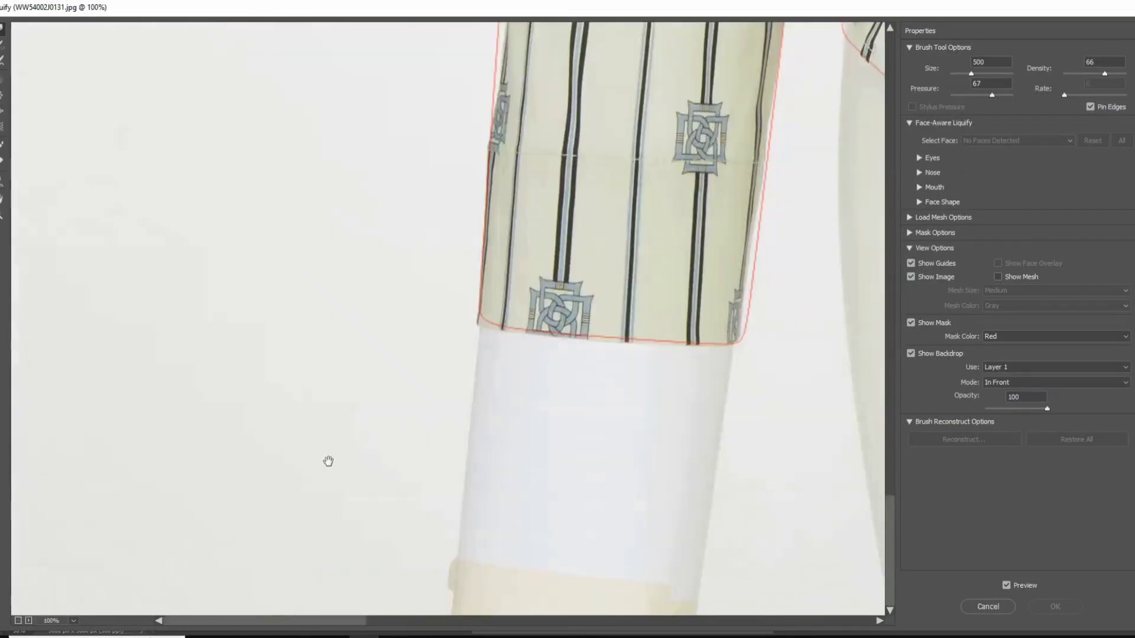
drag(326, 461, 273, 543)
key(bracketright)
key(bracketright)
key(bracketright)
drag(723, 292, 736, 294)
key(bracketleft)
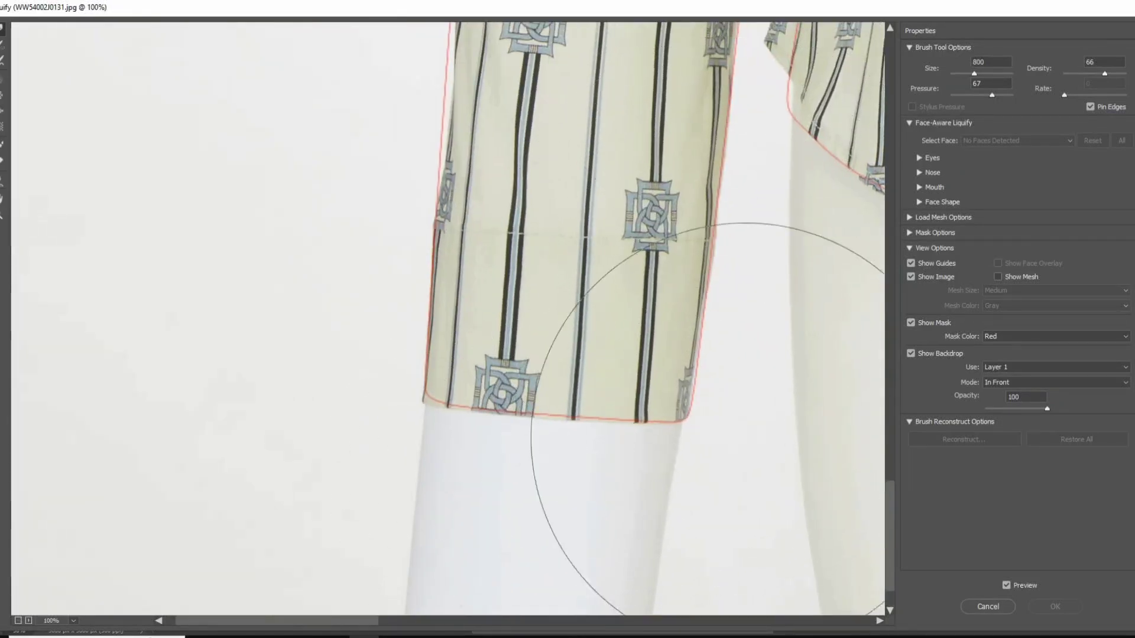
mouse_move(747, 438)
mouse_down()
mouse_move(762, 457)
mouse_move(766, 423)
mouse_up()
Push the left cuff's outer edge outward to the red outline, and reduce the warp brush size to 600.
key(bracketleft)
key(bracketright)
key(bracketright)
drag(390, 348, 369, 346)
key(bracketleft)
key(bracketleft)
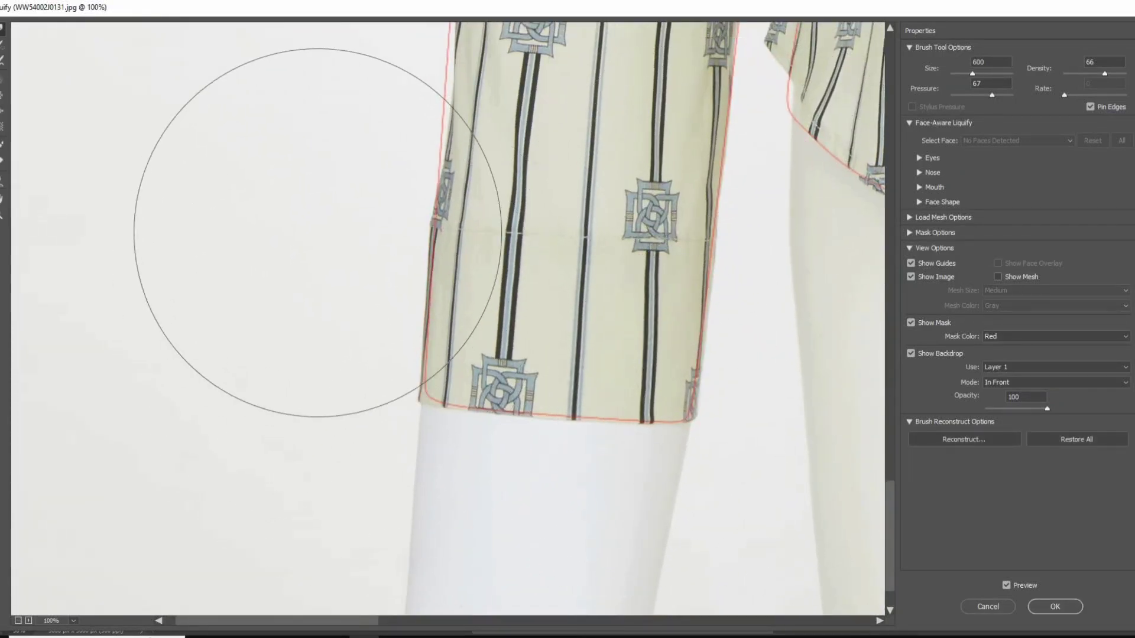
Enlarge the warp brush to size 1300 and push the left sleeve's outer edge above the cuff outward to the red outline.
key(bracketright)
drag(485, 103, 462, 375)
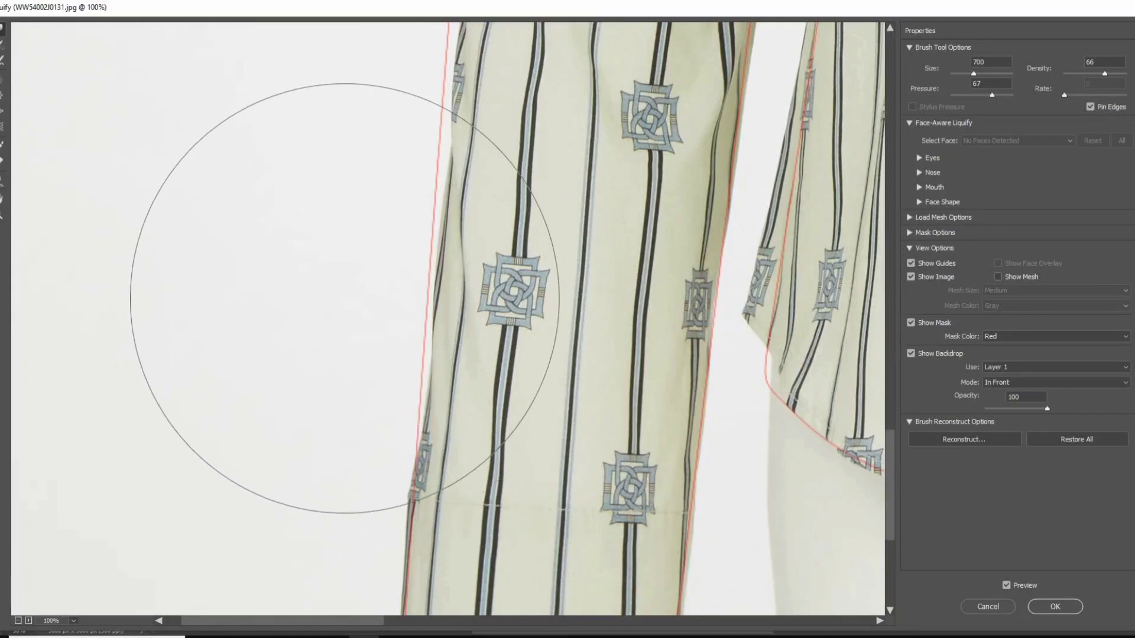
key(bracketright)
key(bracketright)
key(bracketright)
key(bracketright)
drag(371, 175, 348, 173)
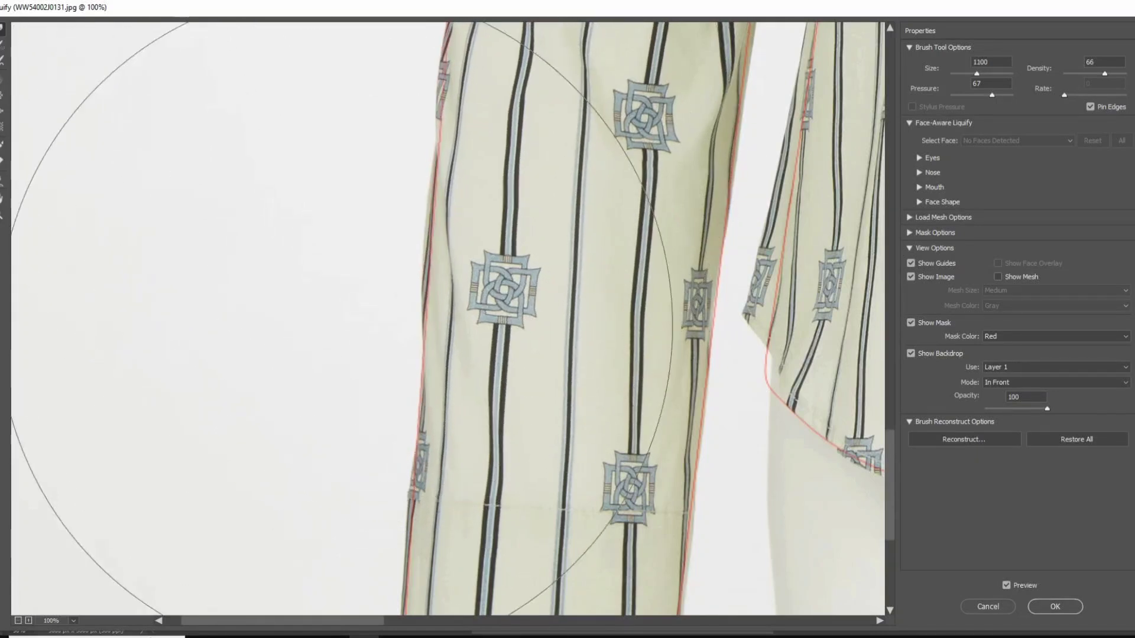
Push the left sleeve's outer edge above the cuff outward to the red outline, and reduce the warp brush size to 200.
key(bracketleft)
key(bracketleft)
drag(356, 368, 345, 371)
key(bracketleft)
key(bracketleft)
key(bracketleft)
key(bracketleft)
key(bracketleft)
key(bracketleft)
key(bracketleft)
key(bracketleft)
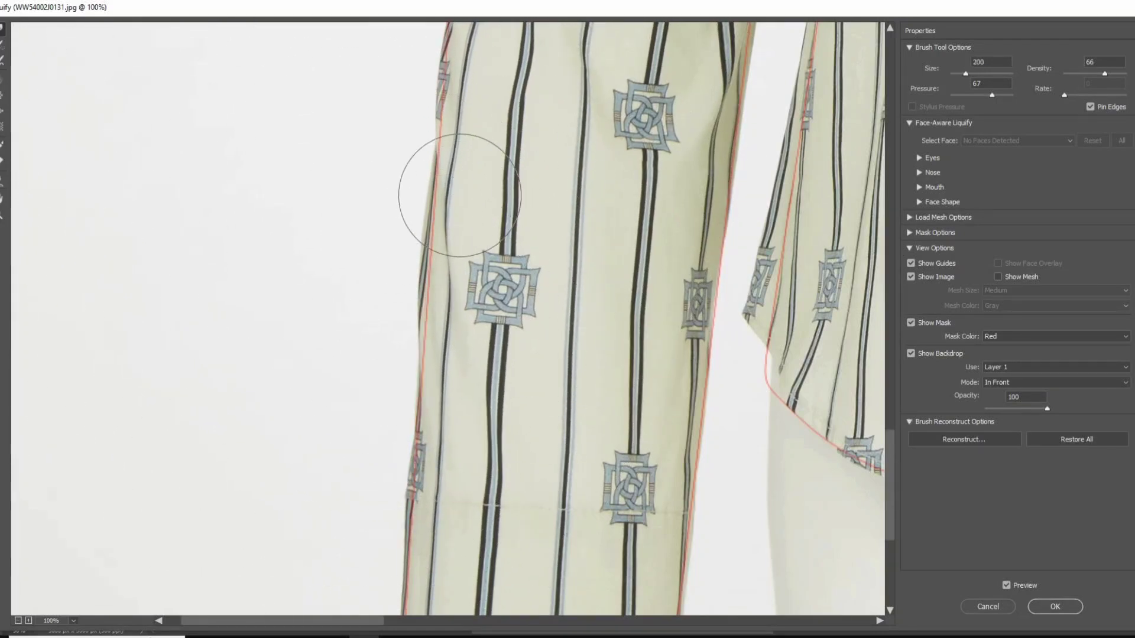
Nudge the shirt's lower side corner and hem beside the left cuff toward the red outline with a small warp brush.
key(bracketright)
key(bracketright)
key(bracketright)
drag(670, 340, 573, 356)
key(bracketleft)
key(bracketleft)
key(bracketleft)
drag(683, 377, 668, 383)
drag(703, 339, 691, 338)
key(bracketright)
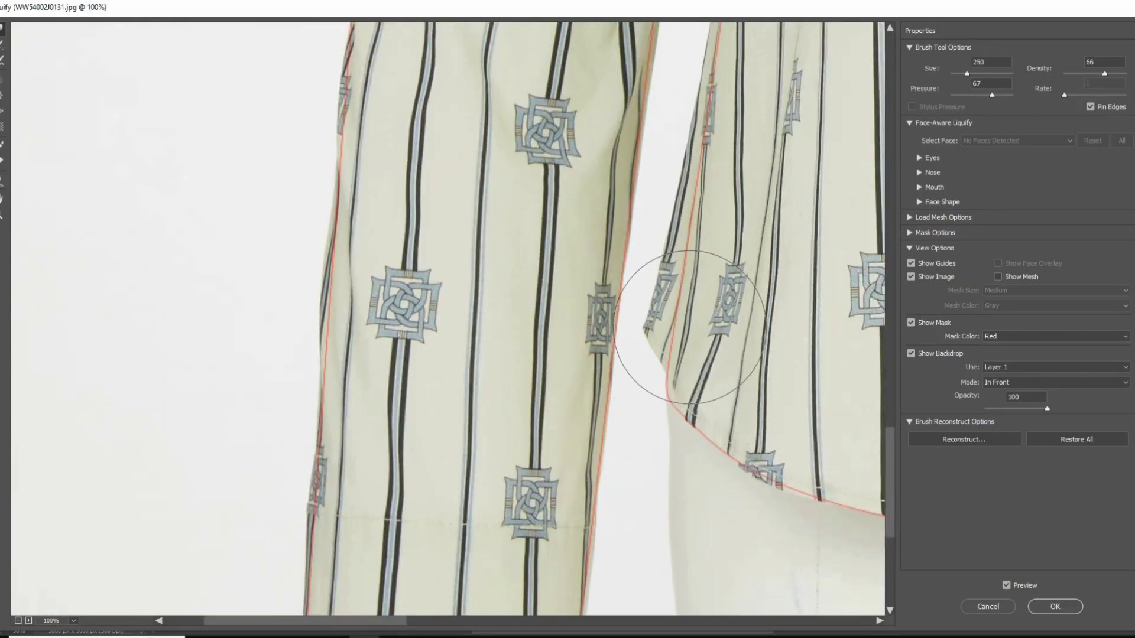
key(bracketleft)
drag(764, 474, 763, 468)
Enlarge the warp brush and push the left sleeve's outer edge around the elbow outward to the red outline.
key(bracketright)
key(bracketright)
drag(617, 320, 609, 422)
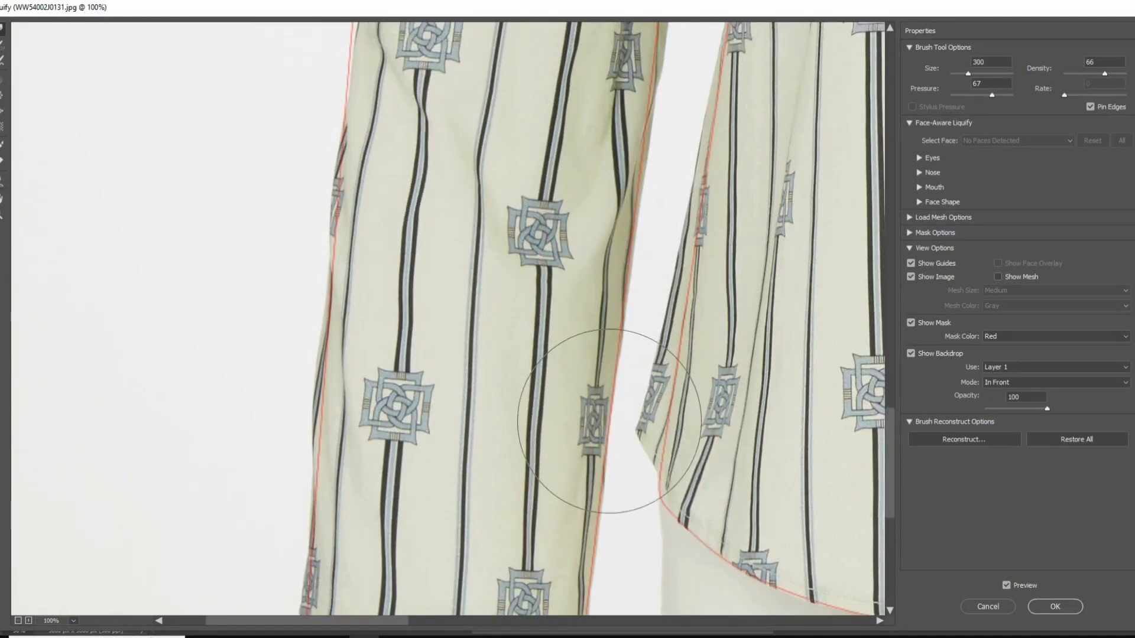
alt+click(610, 384)
drag(521, 65, 555, 399)
key(bracketright)
key(bracketright)
key(bracketright)
key(bracketright)
key(bracketright)
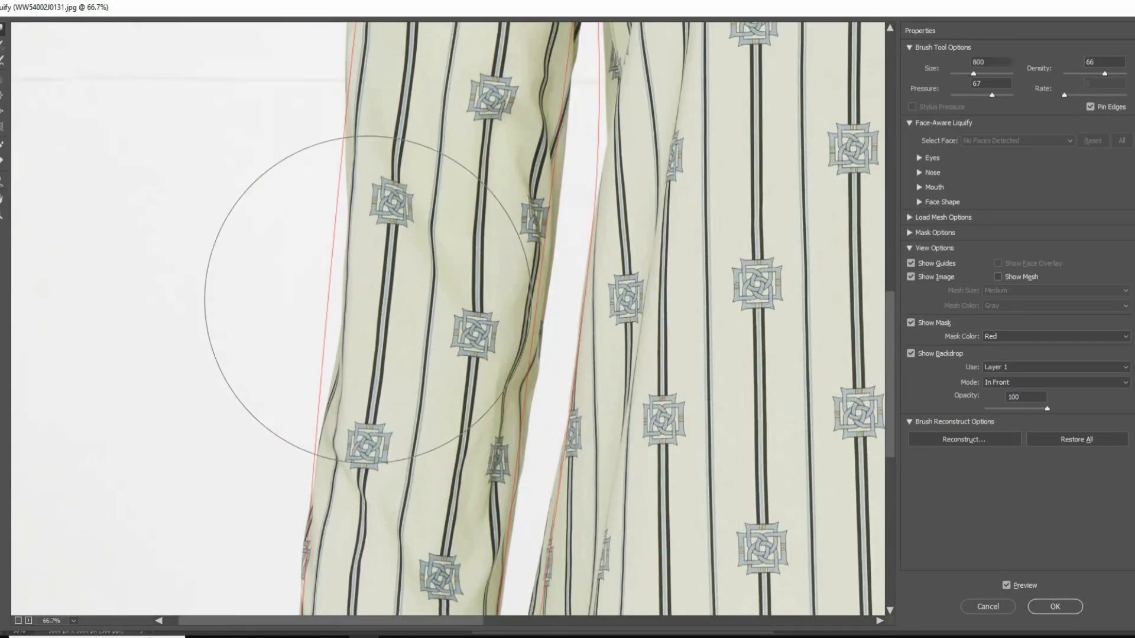
key(bracketright)
key(bracketright)
key(bracketright)
key(bracketright)
key(bracketright)
key(bracketright)
mouse_move(247, 306)
mouse_down()
mouse_move(211, 304)
mouse_move(223, 301)
mouse_up()
drag(263, 264, 253, 266)
Push the shirt body's side edge below the left underarm toward the red outline with a slightly smaller warp brush.
key(bracketleft)
key(bracketleft)
key(bracketleft)
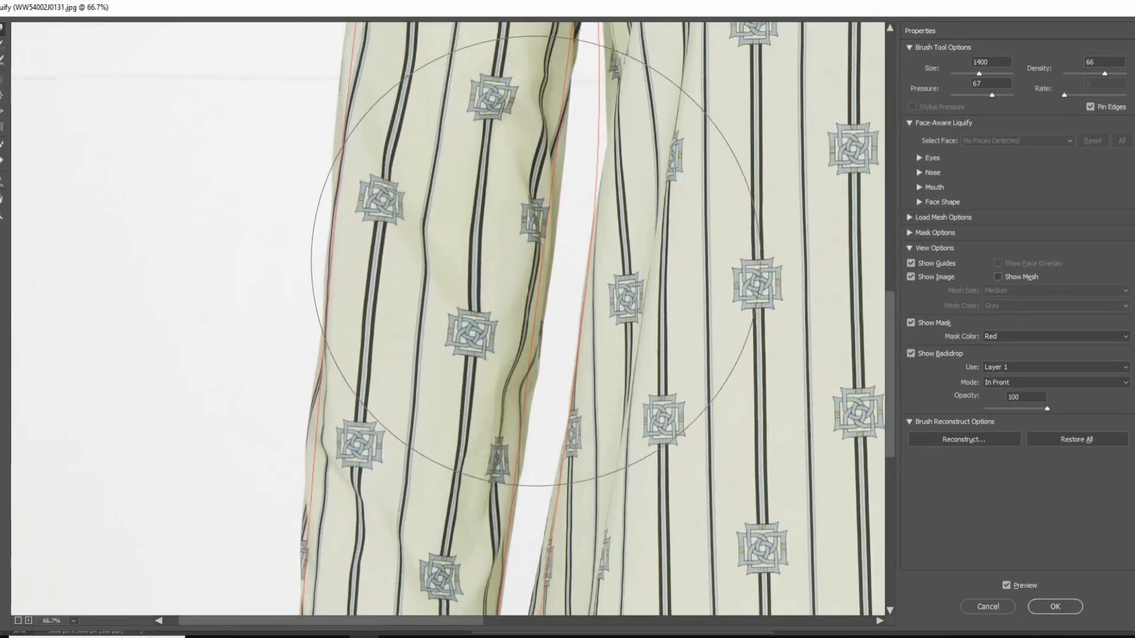
drag(644, 169, 636, 156)
Push the left upper sleeve's outer edge slightly outward along the red outline, and reduce the warp brush size to 300.
mouse_move(539, 129)
mouse_down()
mouse_move(562, 357)
mouse_move(544, 605)
mouse_up()
key(bracketleft)
key(bracketleft)
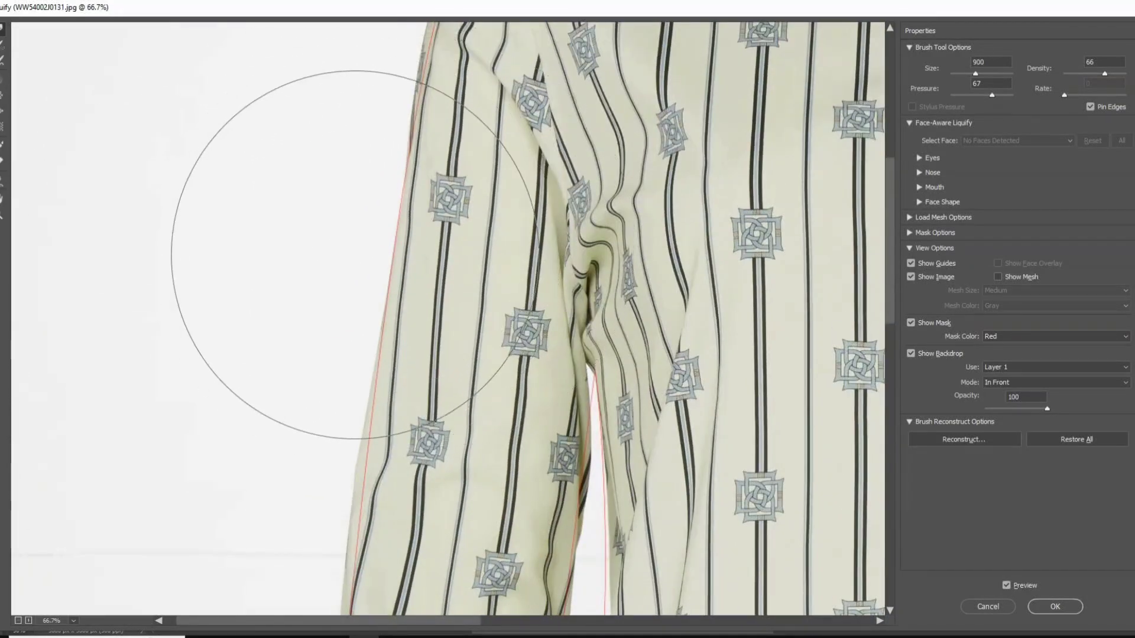
key(bracketleft)
key(bracketleft)
key(bracketleft)
key(bracketleft)
key(bracketleft)
key(bracketleft)
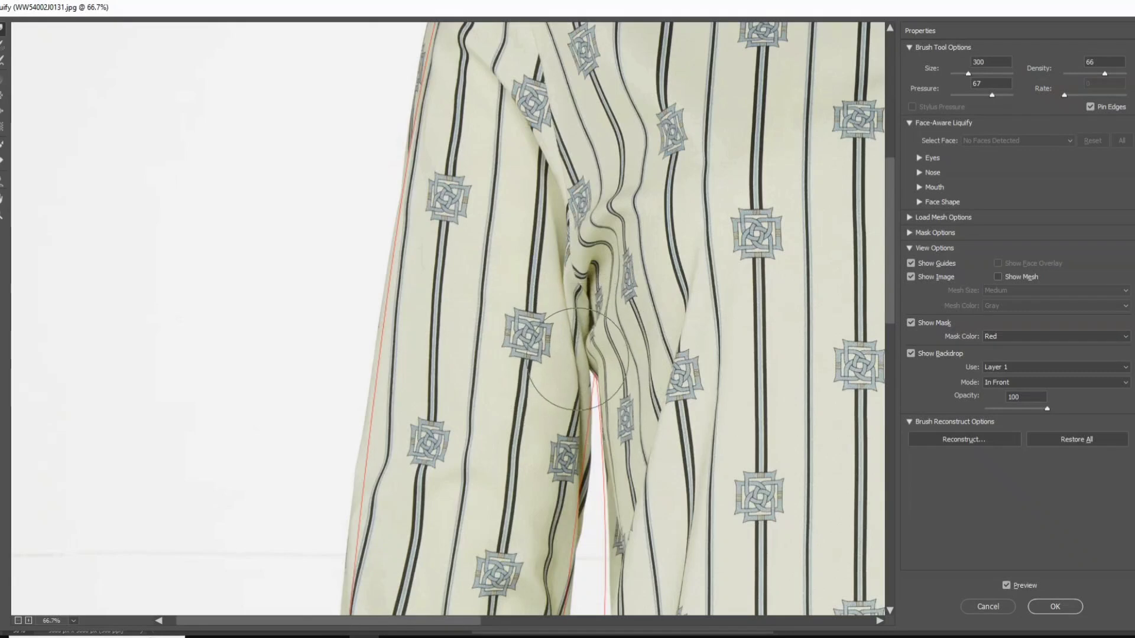
Reduce the warp brush to size 125 and nudge the left underarm notch to the tip of the red outline.
key(bracketleft)
key(bracketleft)
key(bracketleft)
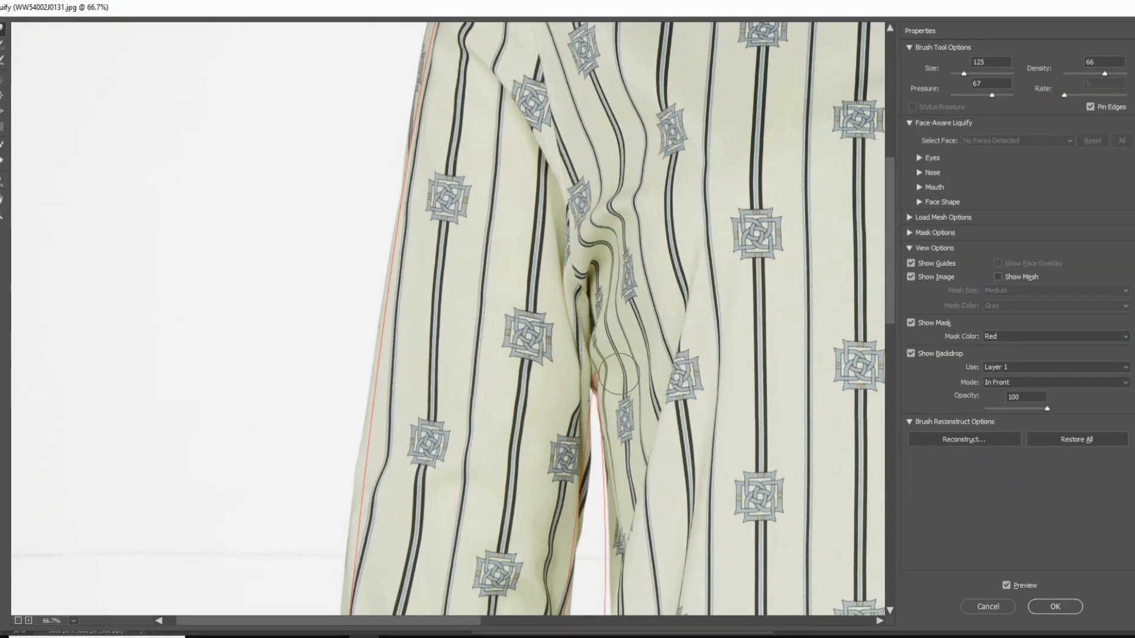
scroll(609, 345, down, 3)
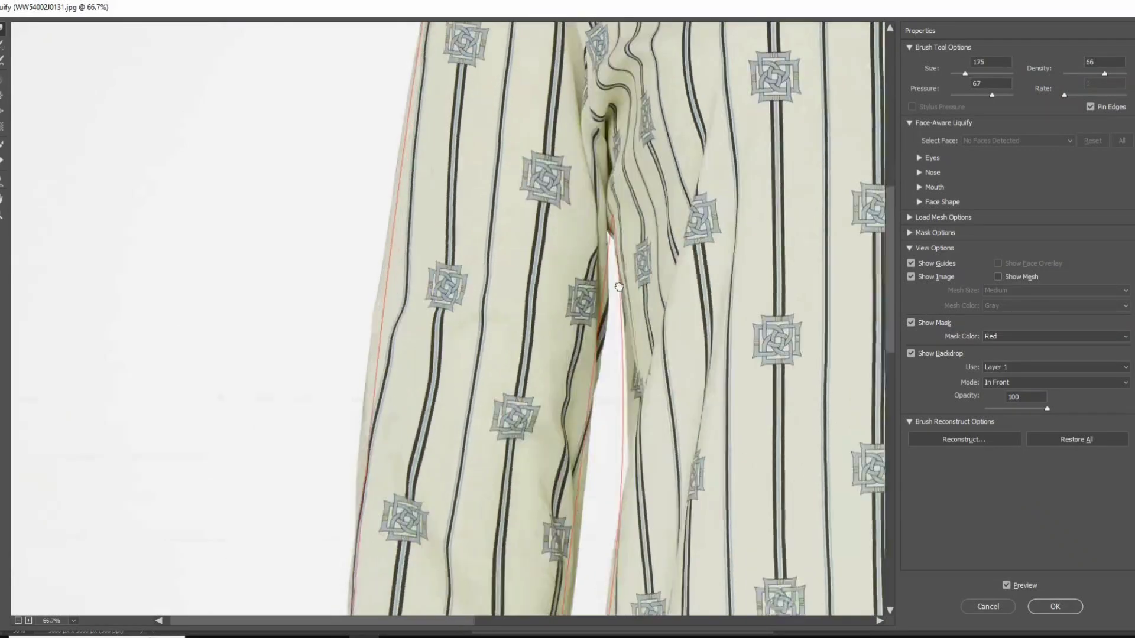
key(bracketright)
key(bracketright)
key(bracketright)
Push the body's side edge and the left sleeve's inner edge below the underarm to the red outline.
mouse_move(661, 310)
mouse_down()
mouse_move(670, 388)
mouse_move(656, 393)
mouse_move(646, 492)
mouse_move(651, 380)
mouse_up()
key(bracketright)
key(bracketleft)
drag(574, 347, 581, 344)
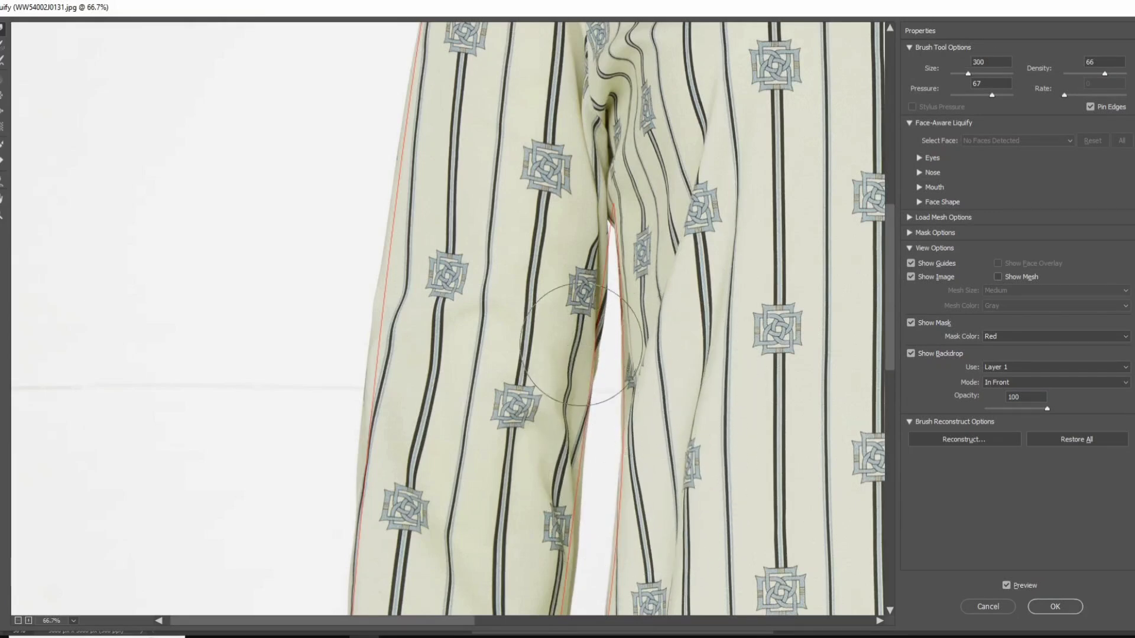
drag(596, 212, 604, 204)
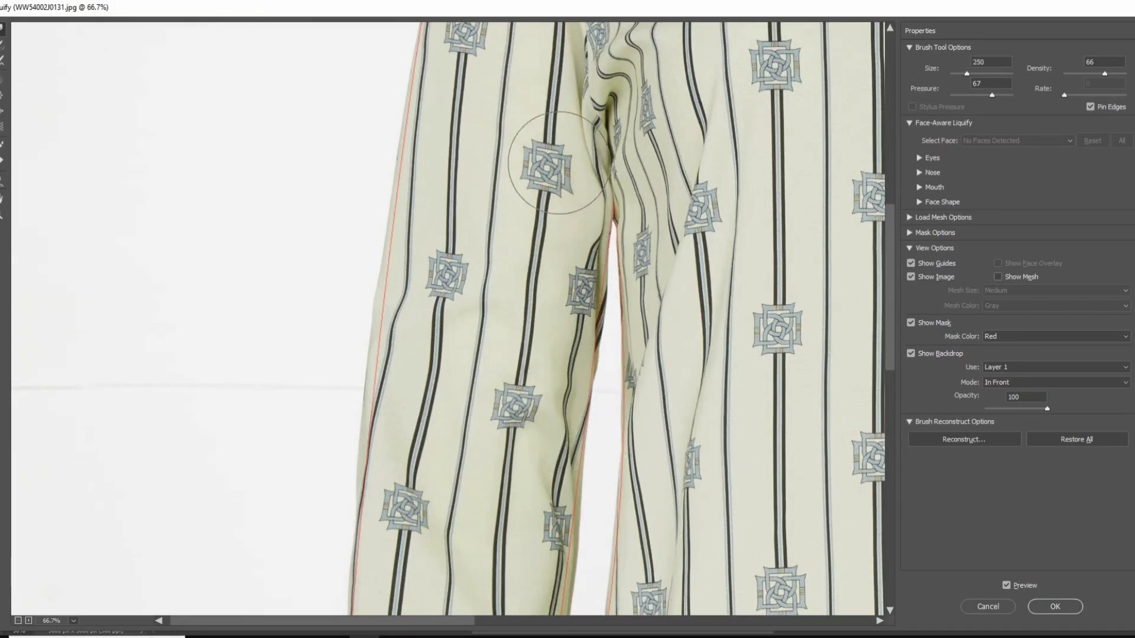
Straighten the bent stripe beside the left sleeve's outer edge with a small warp brush.
key(bracketright)
mouse_move(400, 274)
mouse_down()
mouse_move(409, 237)
mouse_move(399, 293)
mouse_up()
key(bracketleft)
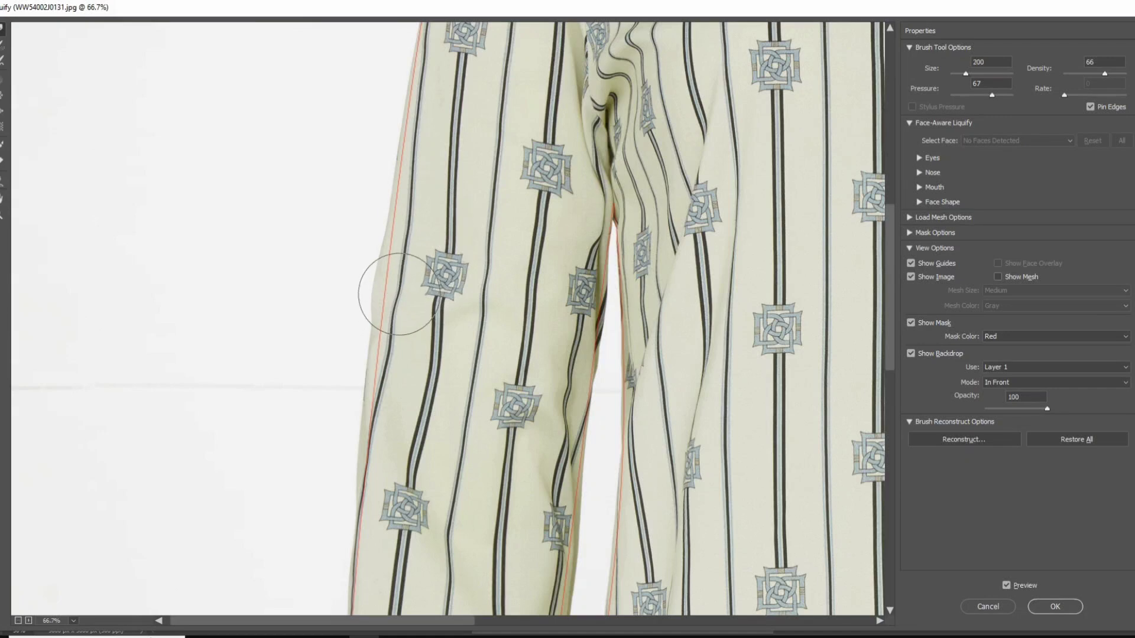
key(bracketright)
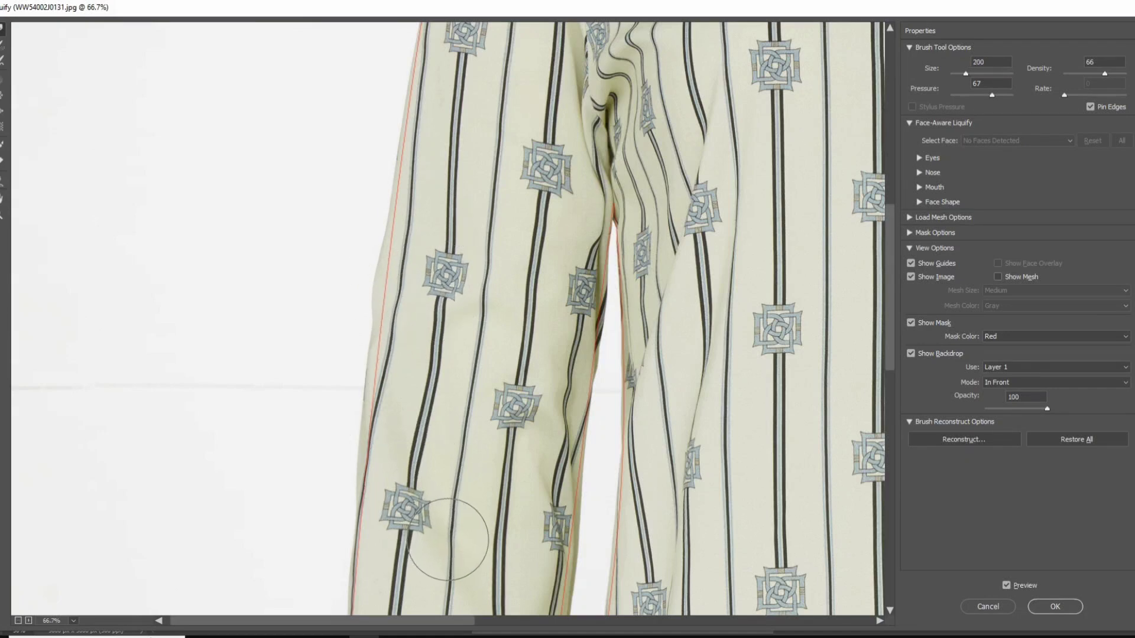
mouse_move(444, 491)
mouse_down()
mouse_move(461, 214)
mouse_move(408, 437)
mouse_move(407, 502)
mouse_up()
Adjust the warp brush to size 400 and nudge the left side of the collar to the red outline.
alt+click(442, 333)
alt+click(410, 294)
ctrl+click(297, 215)
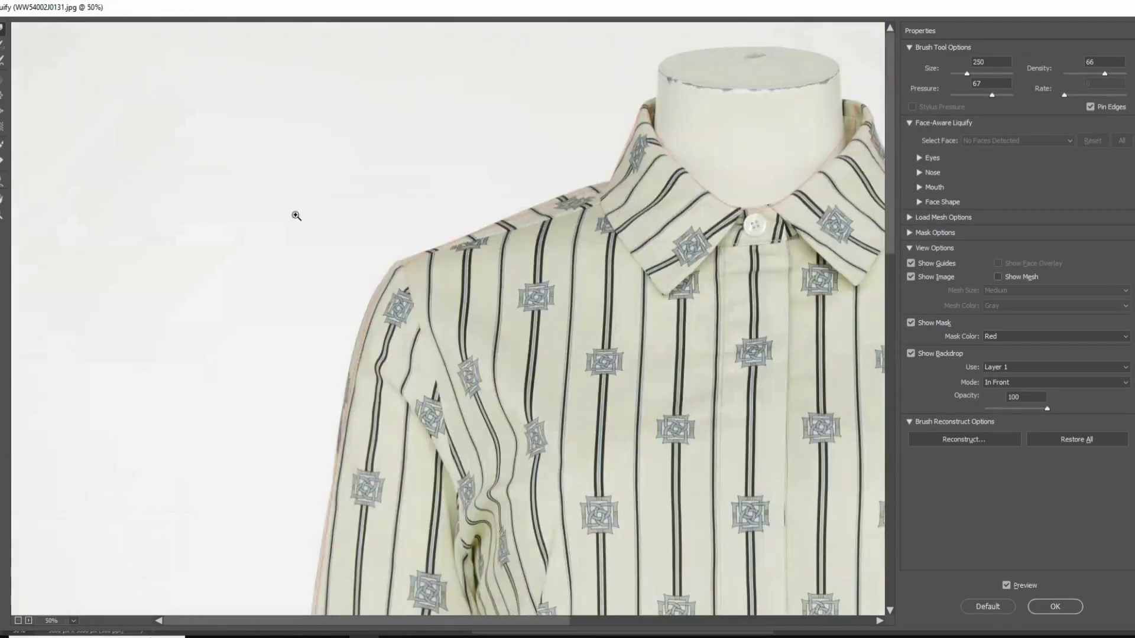
ctrl+click(356, 238)
drag(486, 265, 338, 266)
key(bracketright)
key(bracketright)
key(bracketright)
key(bracketright)
key(bracketright)
key(bracketright)
key(bracketright)
key(bracketright)
key(bracketright)
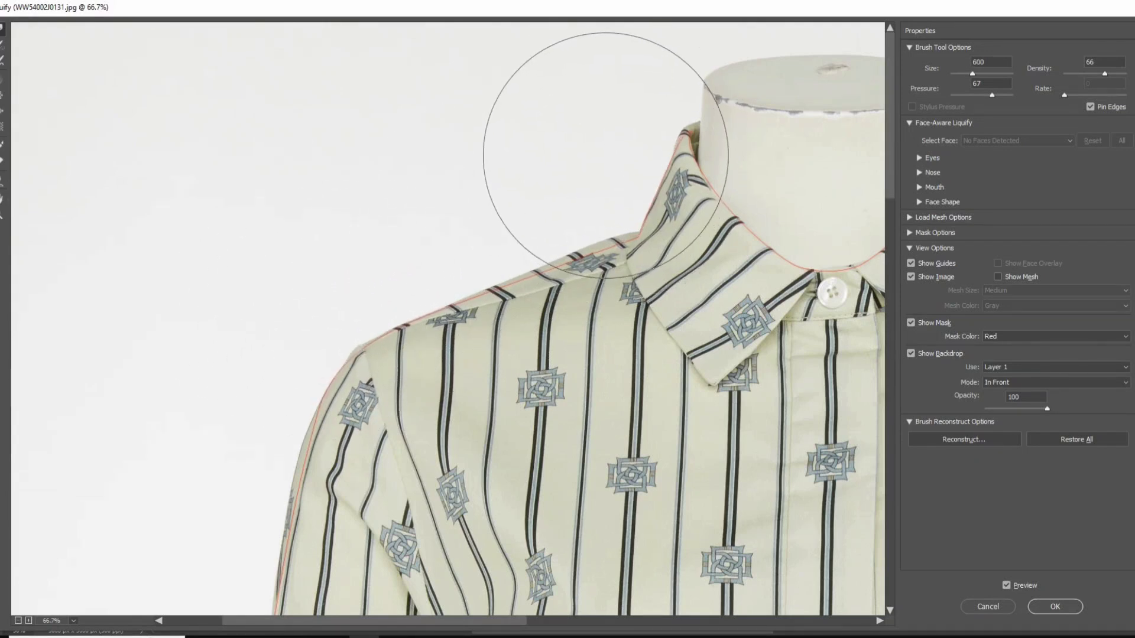
key(bracketleft)
key(bracketleft)
key(bracketleft)
key(bracketleft)
key(bracketleft)
key(bracketleft)
key(bracketleft)
key(bracketleft)
key(bracketleft)
key(bracketleft)
key(bracketright)
key(bracketright)
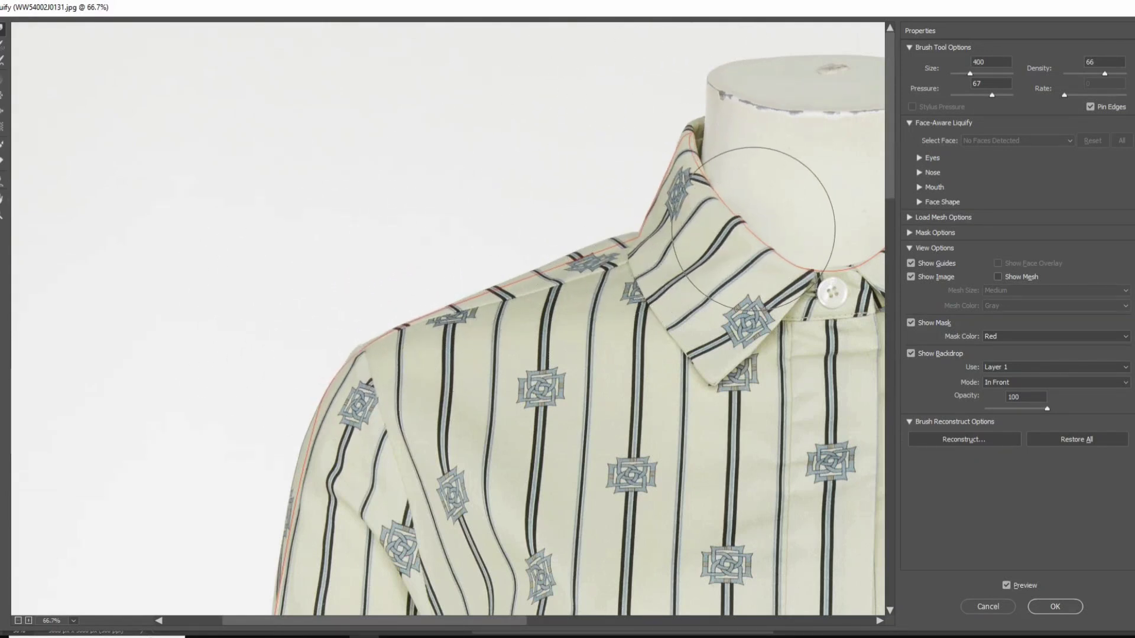
Push the corner where the collar meets the right shoulder inward to the red outline, and reduce the warp brush size to 300.
drag(721, 183, 451, 184)
key(bracketright)
key(bracketright)
key(bracketright)
key(bracketright)
key(bracketright)
key(bracketright)
key(bracketright)
key(bracketright)
key(bracketright)
key(bracketright)
key(bracketleft)
drag(806, 210, 745, 205)
key(bracketleft)
key(bracketleft)
key(bracketleft)
key(bracketleft)
key(bracketleft)
key(bracketright)
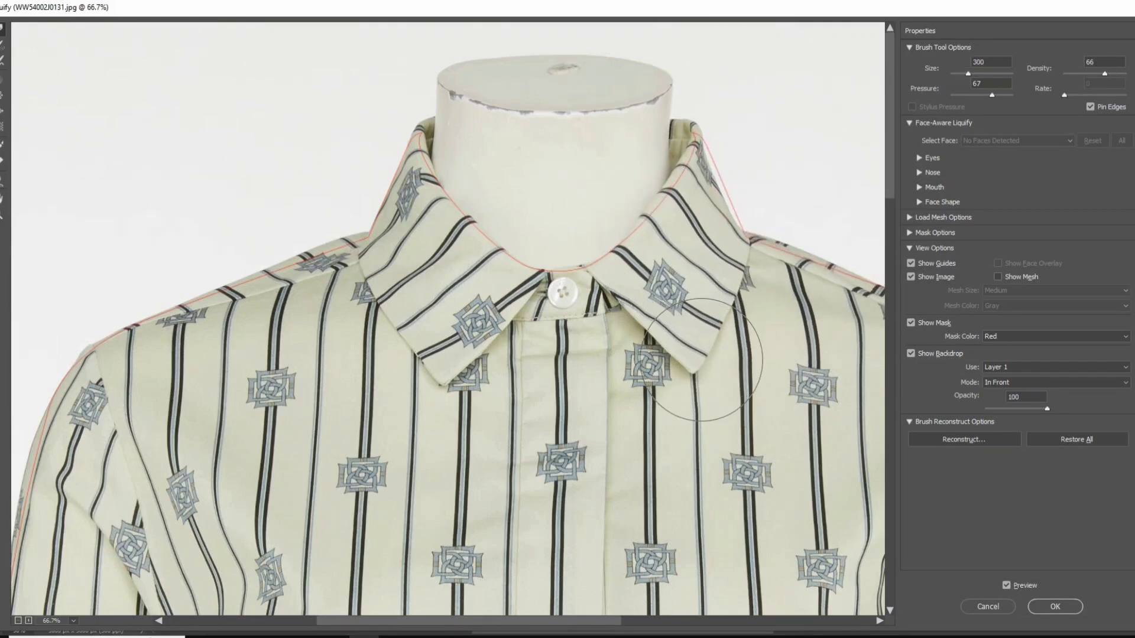
Push the collar's right outer edge outward to the red outline with a size 500 brush, and refine its neck edge with a smaller one.
key(bracketright)
key(bracketright)
key(bracketright)
key(bracketright)
key(bracketright)
key(bracketright)
key(bracketright)
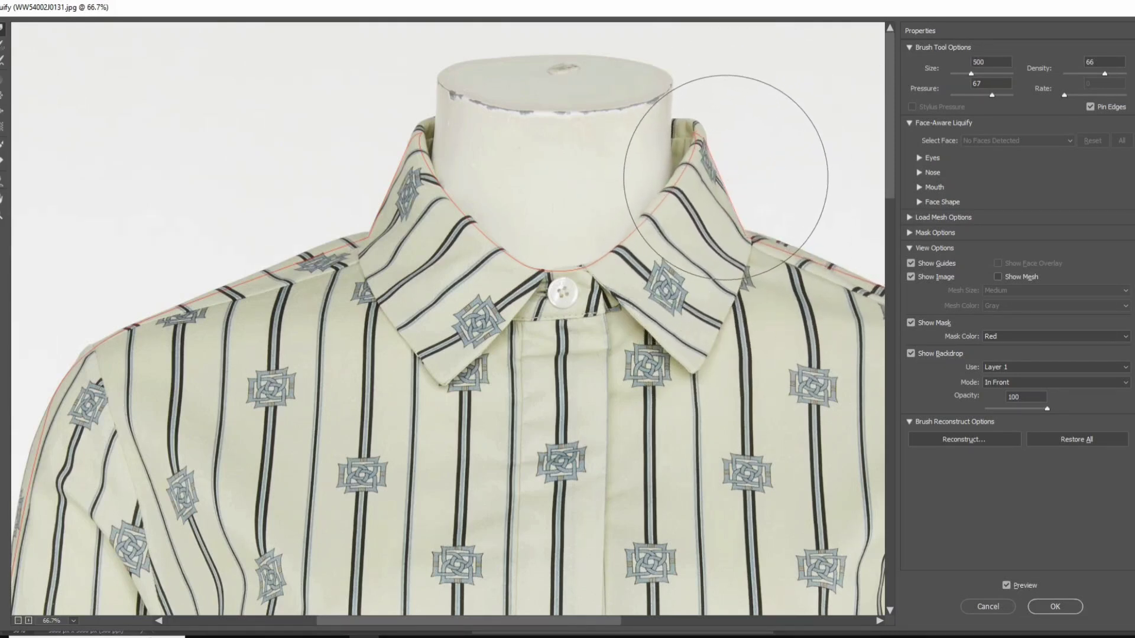
key(bracketleft)
key(bracketleft)
key(bracketleft)
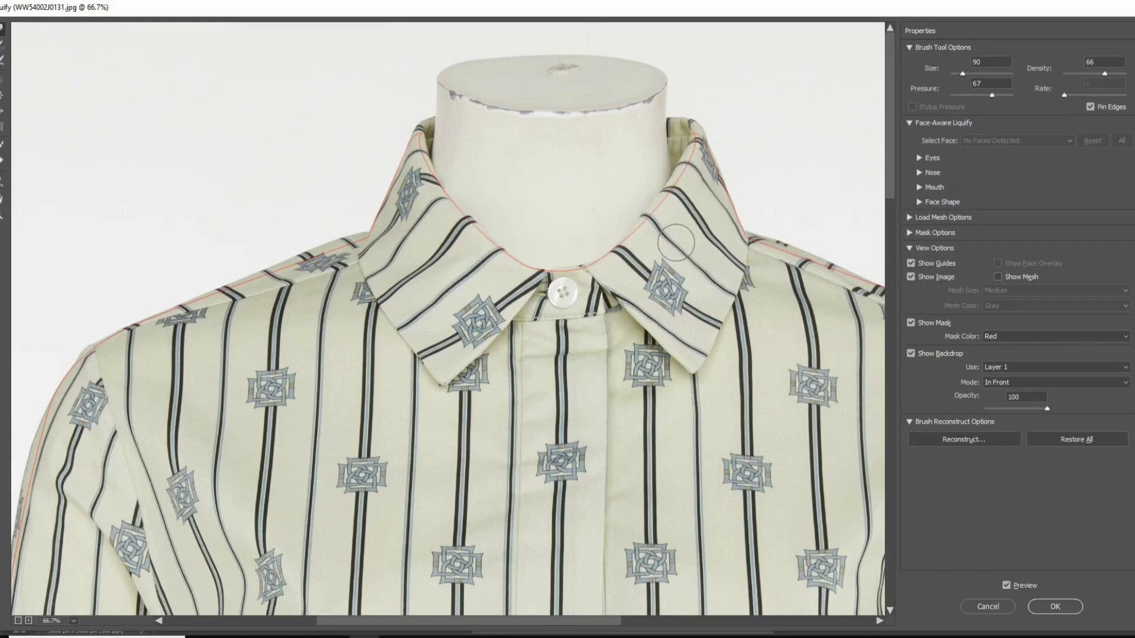
Nudge the right shoulder's upper edge to the red outline, and enlarge the warp brush to size 800.
scroll(600, 252, right, 5)
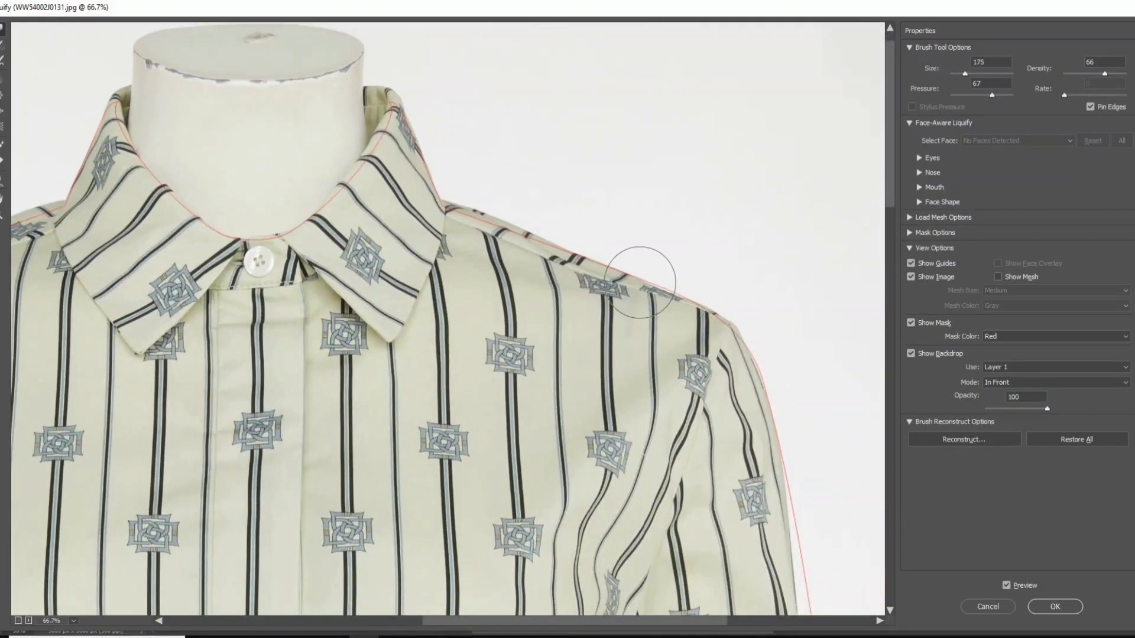
key(bracketright)
key(bracketright)
key(bracketright)
key(bracketright)
key(bracketright)
key(space)
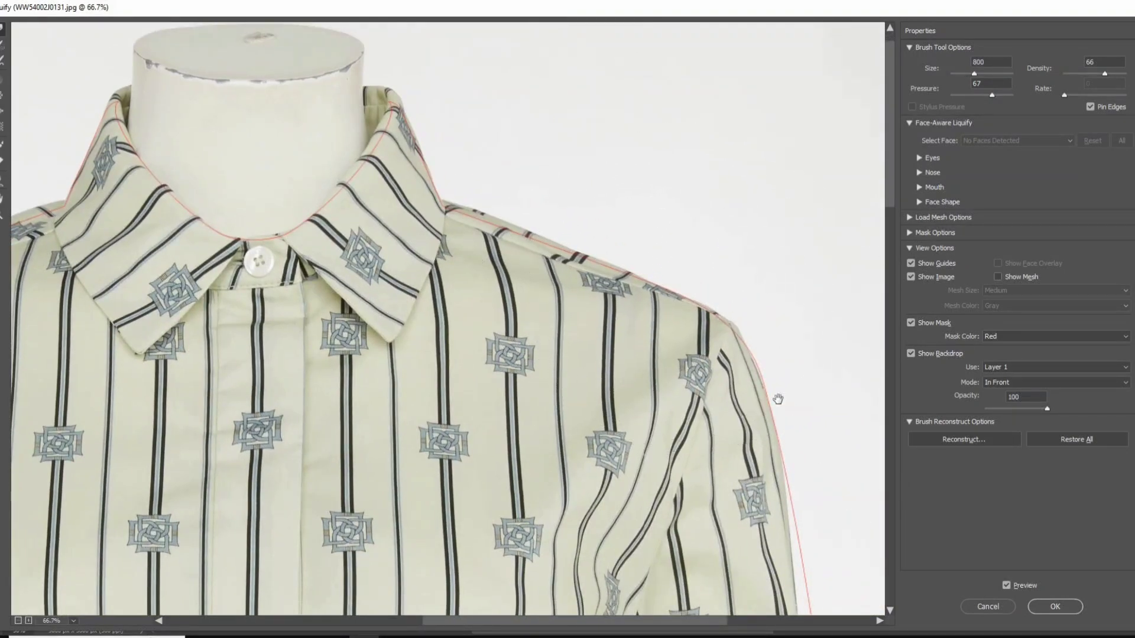
Push the right underarm and the upper right sleeve slightly outward with a size 1600 warp brush.
drag(777, 398, 694, 210)
key(space)
drag(743, 448, 694, 294)
key(ctrl+minus)
mouse_move(786, 334)
mouse_down()
mouse_move(676, 337)
mouse_move(685, 290)
mouse_up()
key(bracketright)
key(bracketright)
key(bracketright)
key(bracketright)
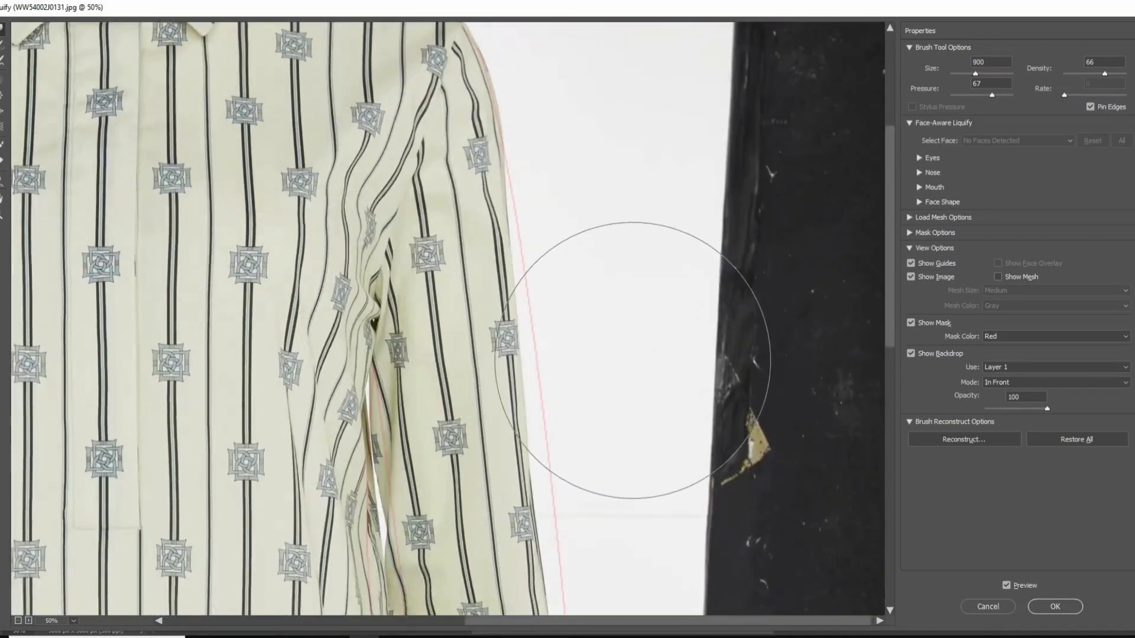
key(bracketright)
key(bracketright)
key(bracketright)
key(bracketright)
key(bracketright)
key(bracketright)
mouse_move(375, 406)
mouse_down()
mouse_move(386, 405)
mouse_move(376, 411)
mouse_up()
key(bracketleft)
key(bracketleft)
key(bracketleft)
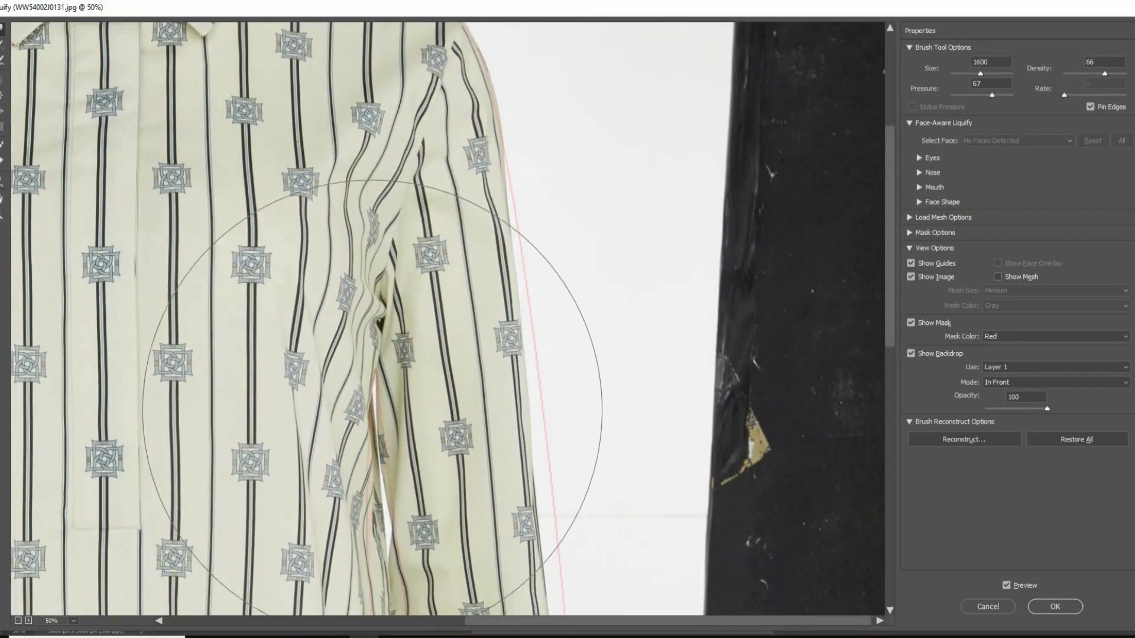
Push the right sleeve's outer edge outward to the red outline around the elbow with a size 2100 warp brush.
key(bracketright)
key(bracketright)
key(bracketright)
key(bracketright)
key(bracketright)
key(bracketright)
drag(669, 455, 698, 466)
key(space)
mouse_move(674, 477)
mouse_down()
mouse_move(676, 352)
mouse_move(718, 189)
mouse_up()
drag(658, 358, 682, 357)
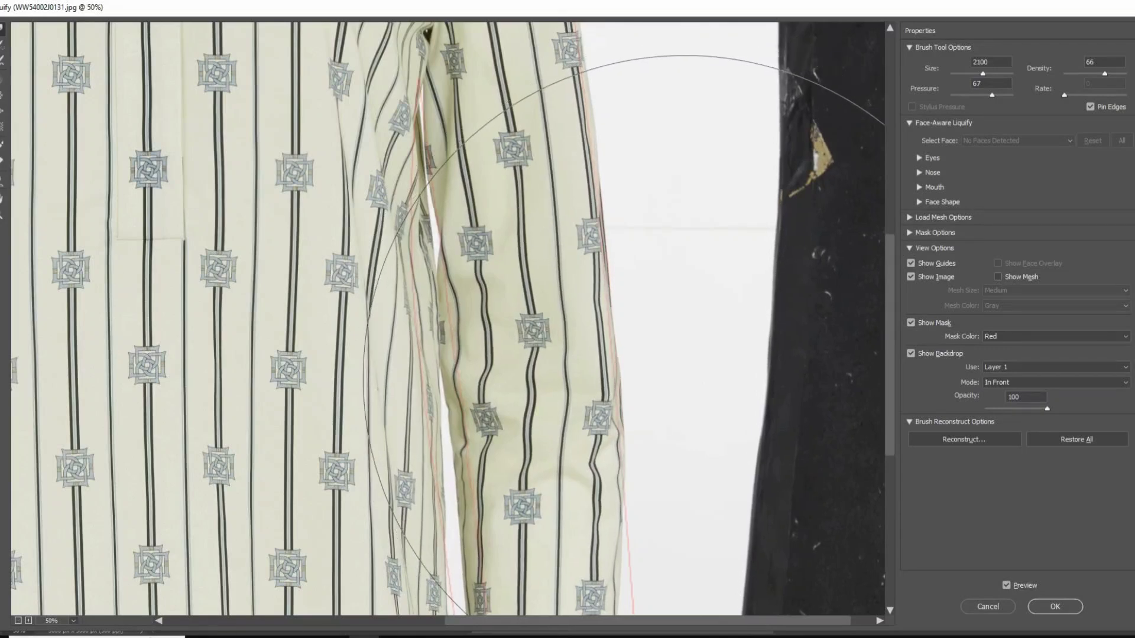
Push the lower right sleeve outward toward the red outline, enlarging the warp brush to size 2300.
key(bracketleft)
key(bracketleft)
key(bracketleft)
key(bracketleft)
key(bracketleft)
key(bracketleft)
key(bracketleft)
key(bracketleft)
scroll(665, 326, down, 5)
key(bracketright)
key(bracketright)
key(bracketright)
key(bracketright)
key(bracketright)
key(bracketright)
key(bracketright)
key(bracketright)
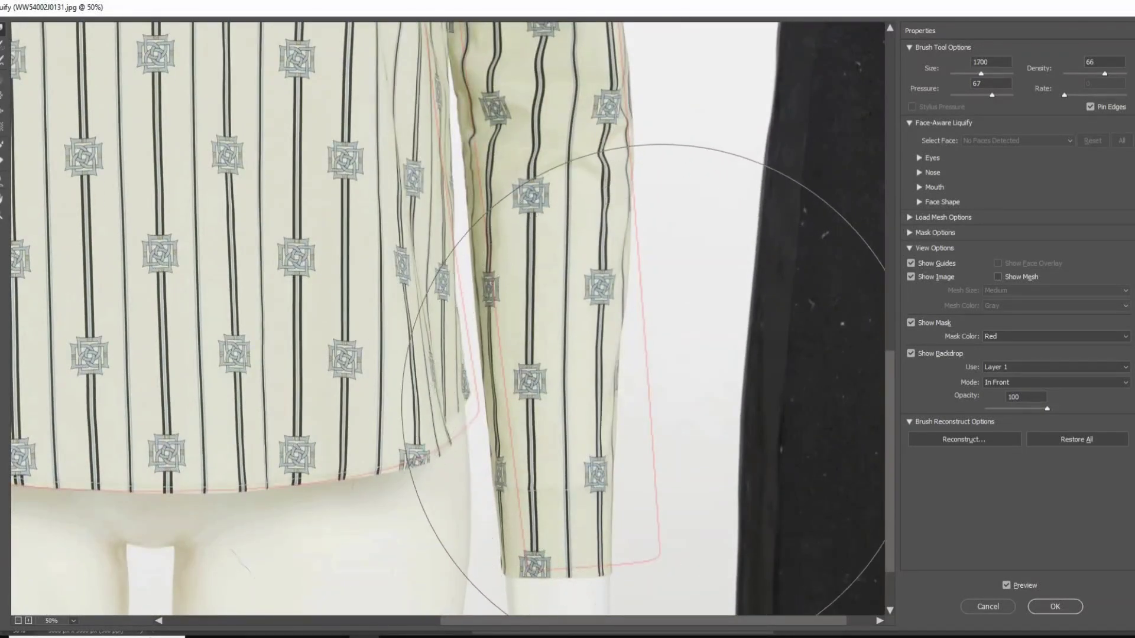
drag(668, 493, 689, 493)
key(bracketleft)
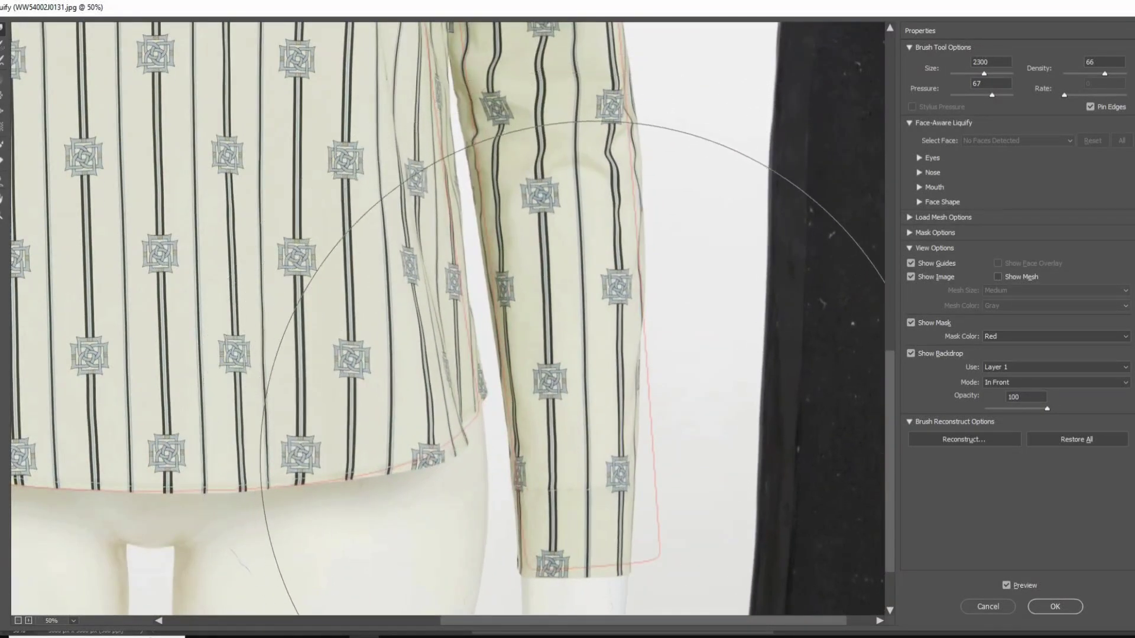
Push the right cuff outward until its outer corner meets the red outline, and reduce the warp brush from size 1700 to 500.
scroll(656, 508, down, 2)
key(bracketleft)
key(bracketleft)
key(bracketleft)
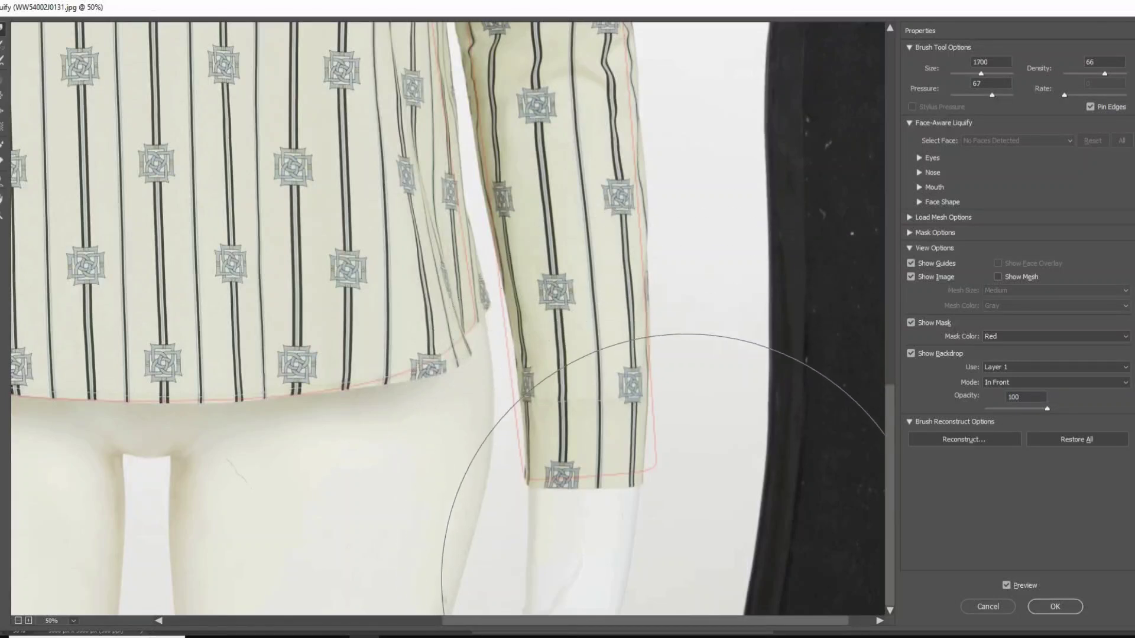
key(bracketleft)
key(bracketleft)
key(bracketleft)
key(bracketleft)
key(bracketleft)
key(bracketleft)
key(bracketleft)
key(bracketleft)
key(bracketleft)
key(bracketleft)
key(bracketleft)
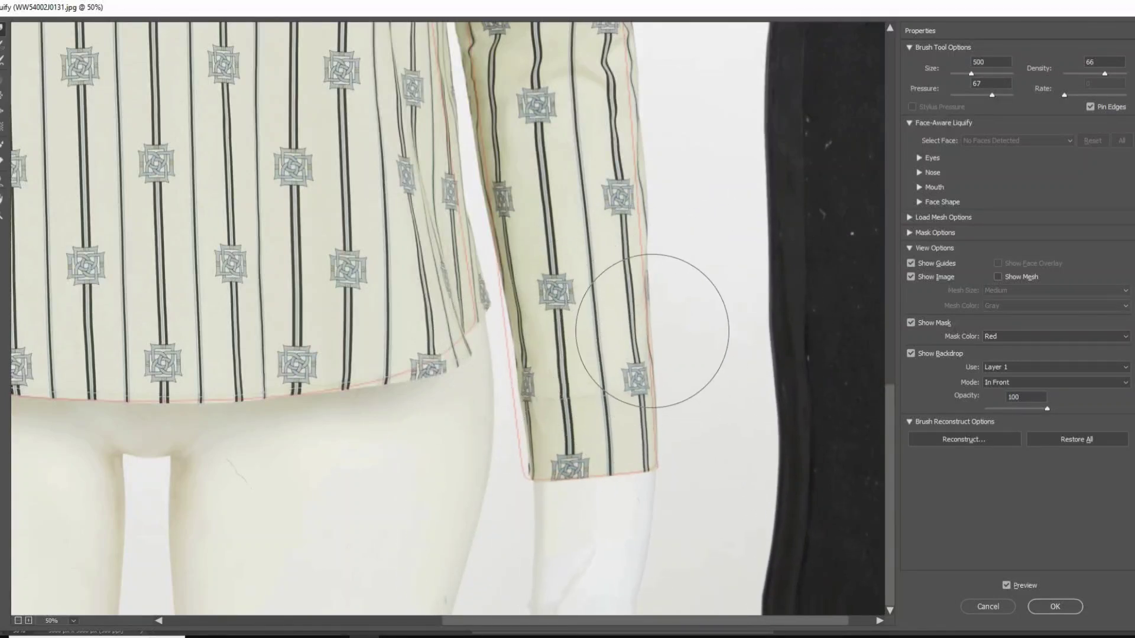
Push the right cuff's inner edge toward the body to the red outline with a size 500 brush, and refine it with size 300.
drag(516, 469, 486, 463)
drag(519, 354, 507, 340)
key(bracketleft)
key(bracketleft)
key(bracketleft)
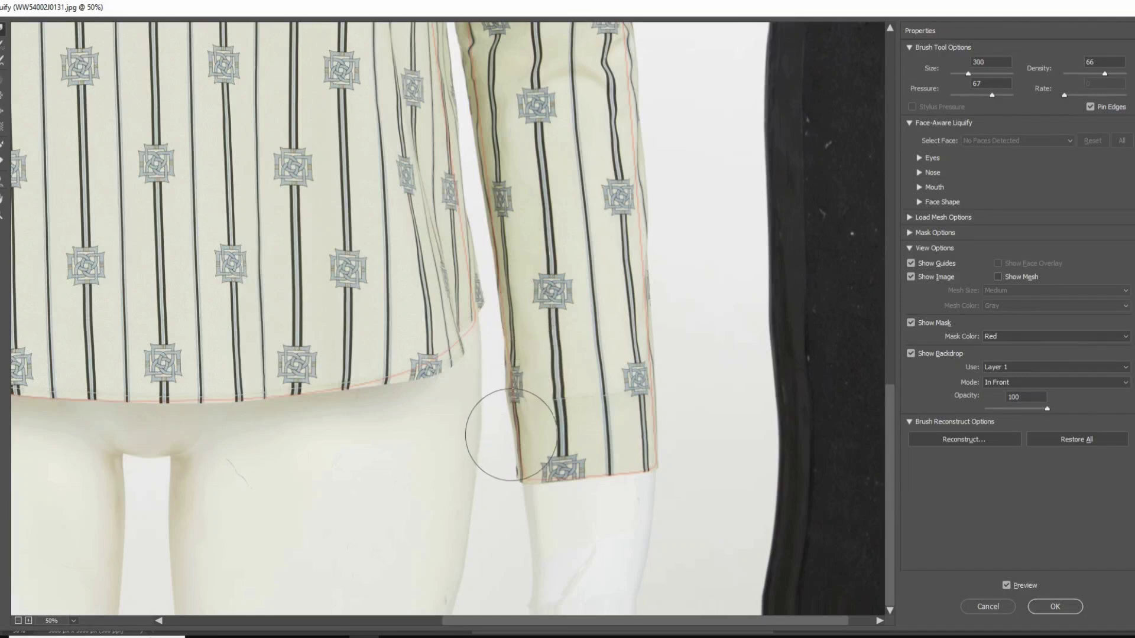
key(bracketleft)
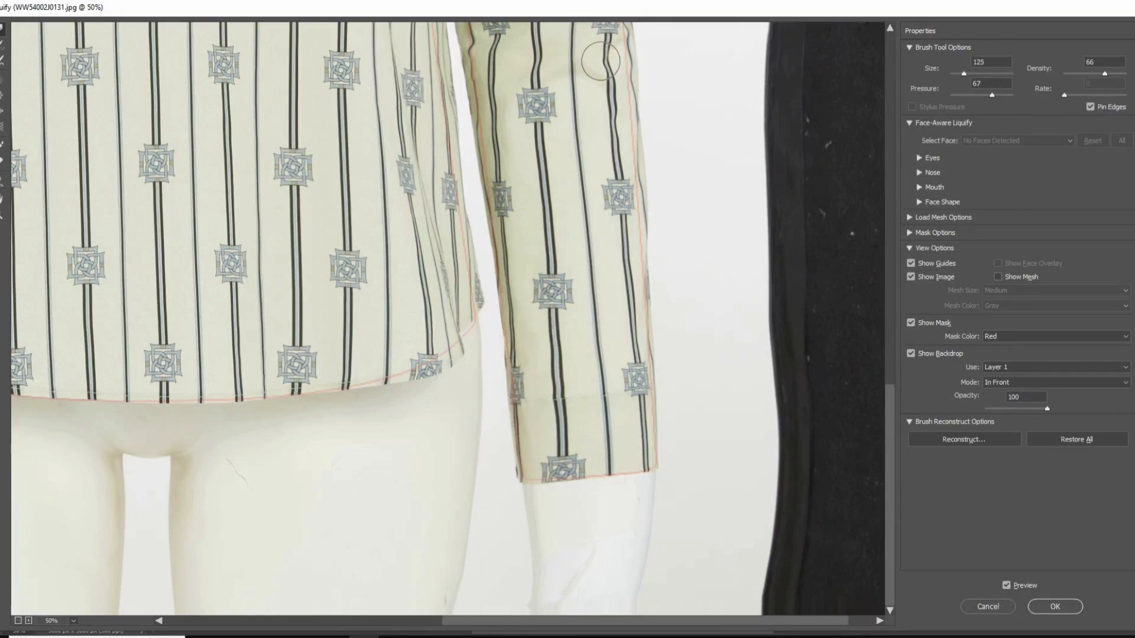
Nudge the right end of the shirt's hem to the red outline with warp brush sizes 400 and 200.
key(bracketright)
key(bracketright)
key(bracketright)
key(bracketright)
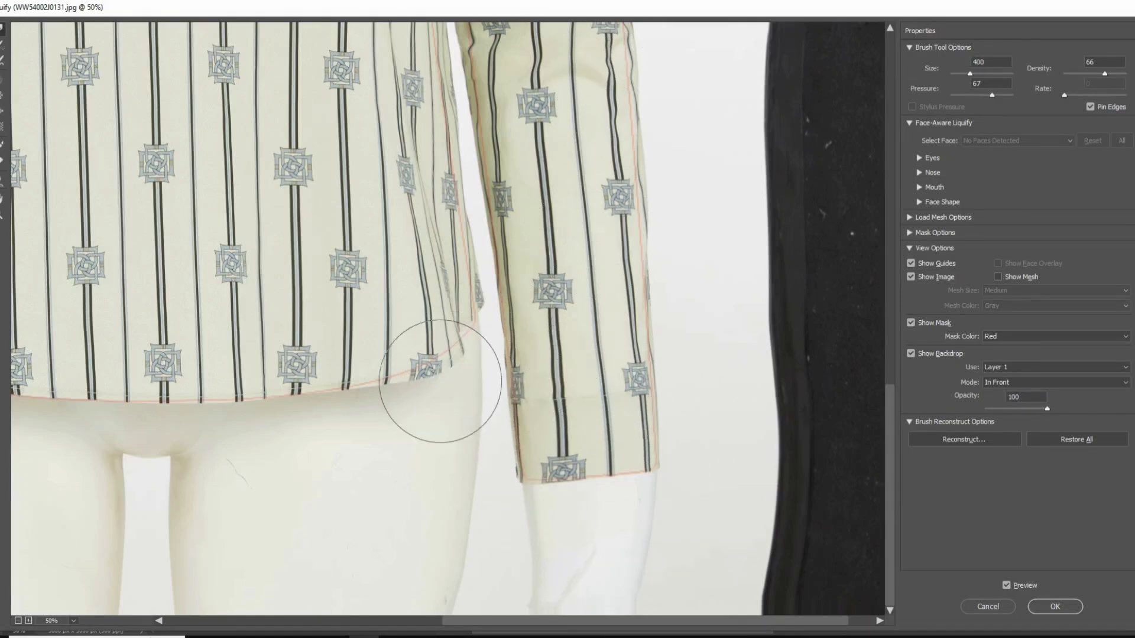
key(bracketleft)
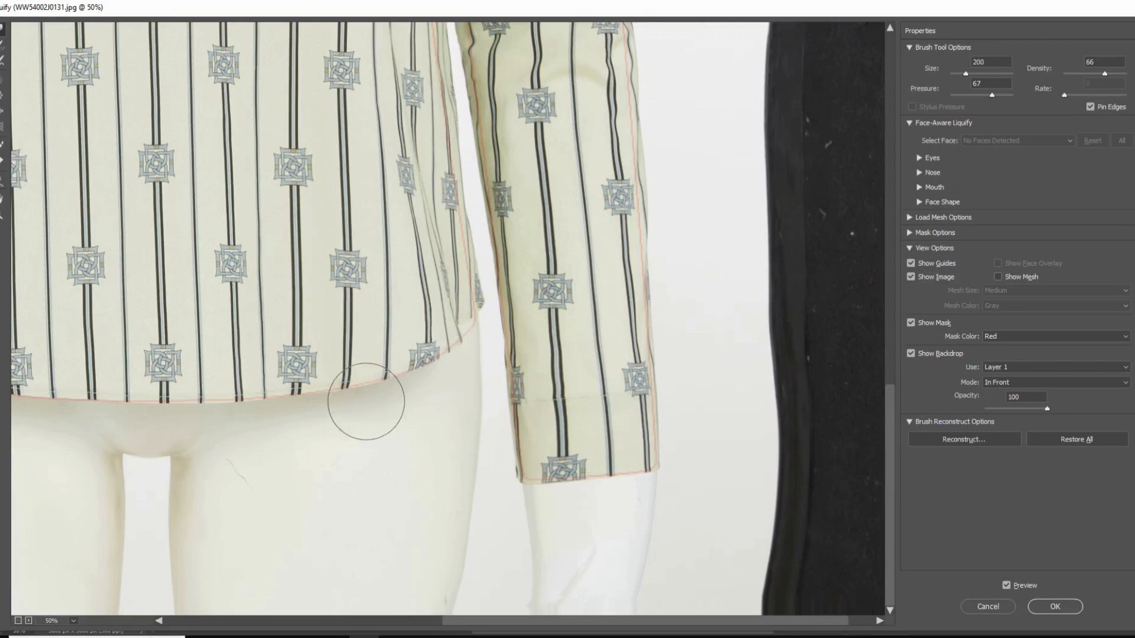
Refine the middle of the hem along the red outline with warp brush sizes between 250 and 600.
drag(264, 423, 482, 407)
ctrl+click(483, 408)
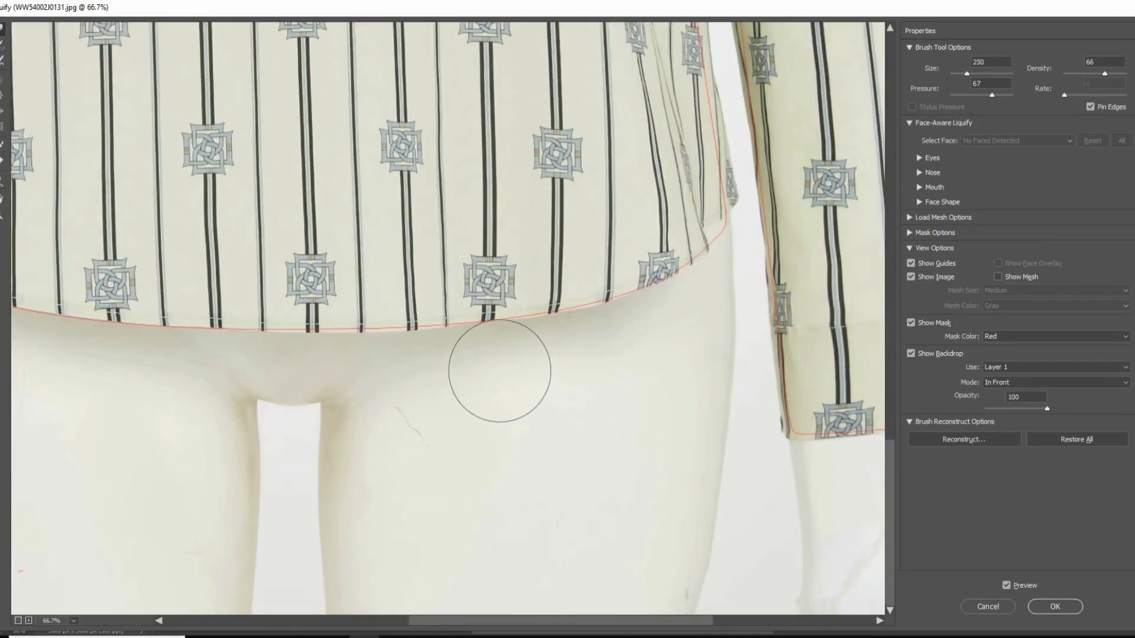
key(bracketright)
key(bracketright)
key(bracketright)
key(bracketright)
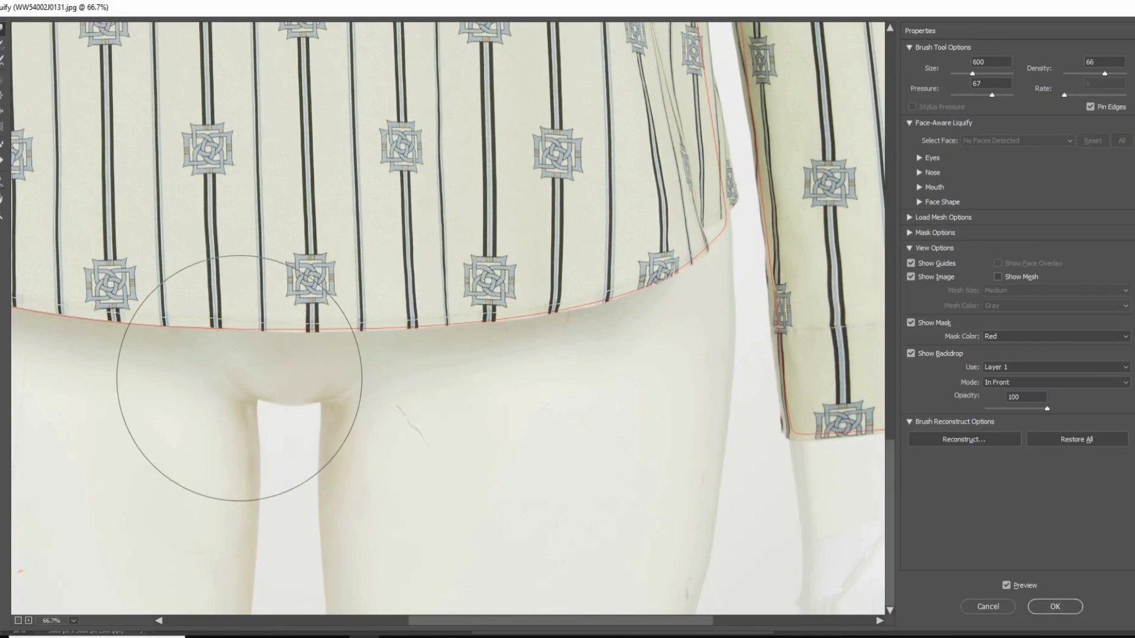
key(bracketleft)
key(bracketleft)
key(bracketleft)
key(bracketleft)
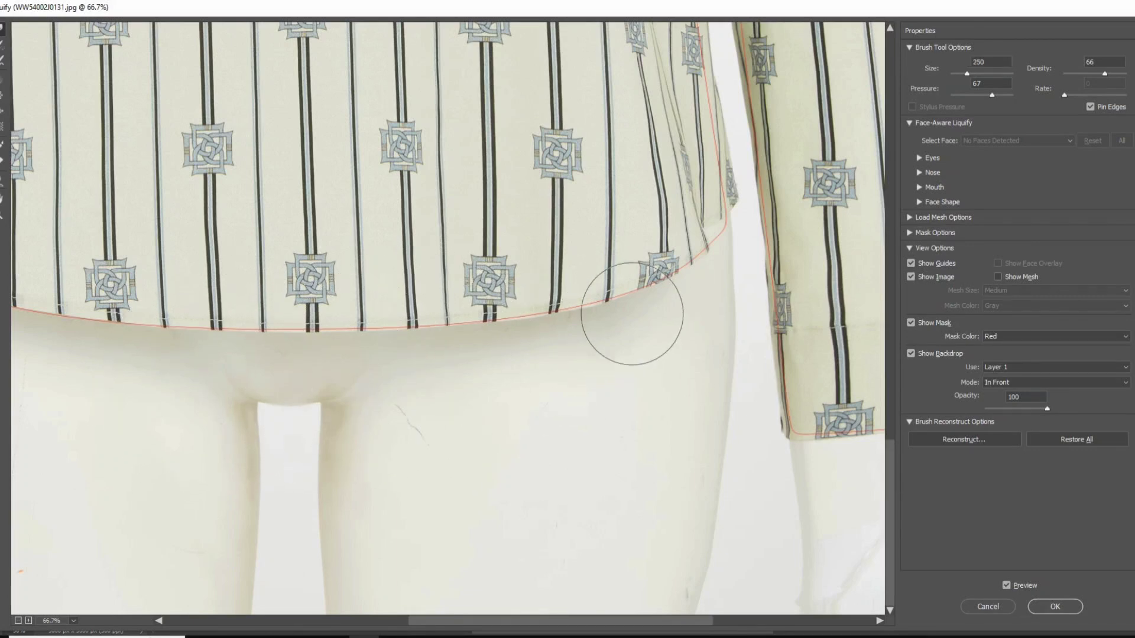
Fit the left part of the hem to the red outline, adjusting the warp brush from size 500 to 300.
drag(197, 365, 495, 406)
key(bracketright)
key(bracketright)
key(bracketright)
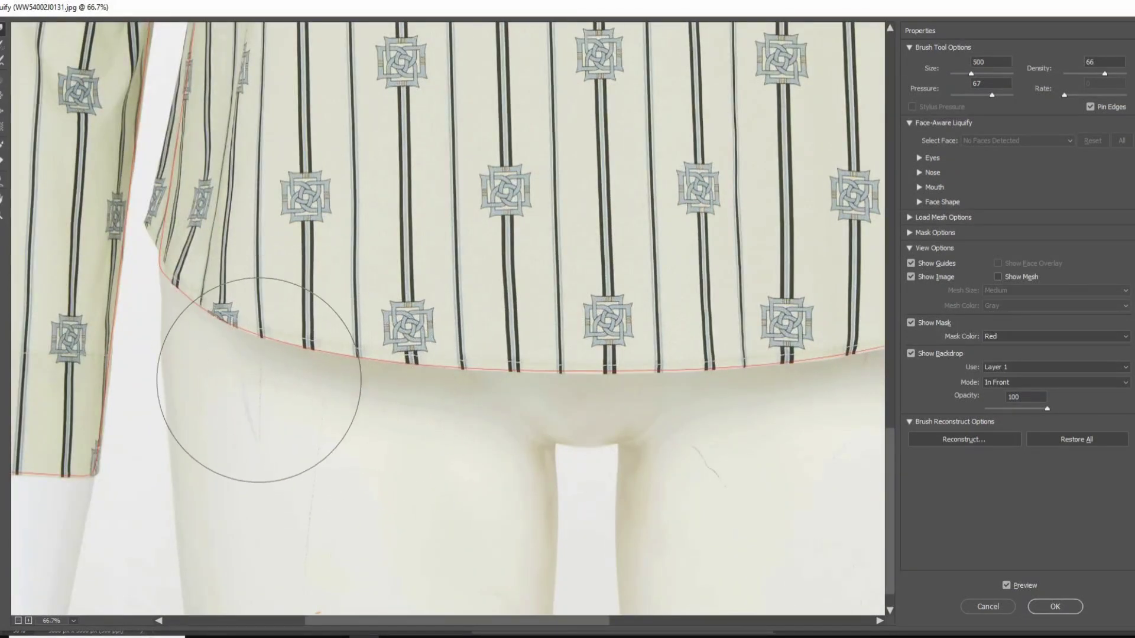
key(bracketleft)
key(bracketleft)
key(bracketleft)
key(bracketright)
Nudge the right sleeve's inner edge below the underarm toward the body to the red outline with a size 500 brush.
drag(782, 35, 537, 351)
drag(666, 246, 595, 405)
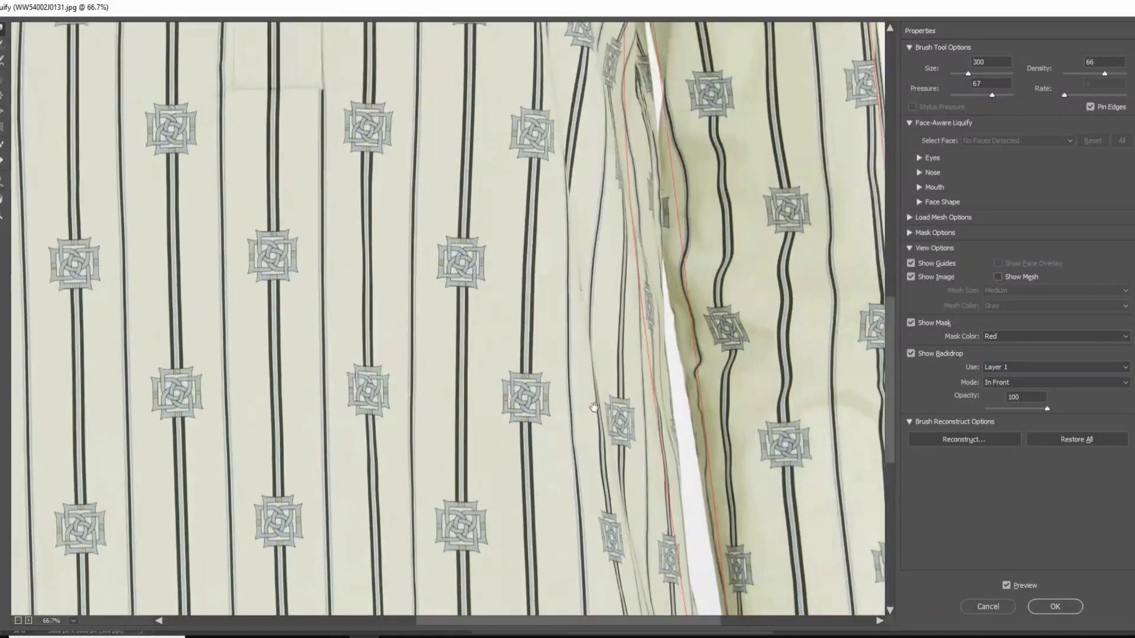
drag(671, 66, 625, 336)
key(bracketright)
key(bracketright)
key(bracketright)
key(bracketright)
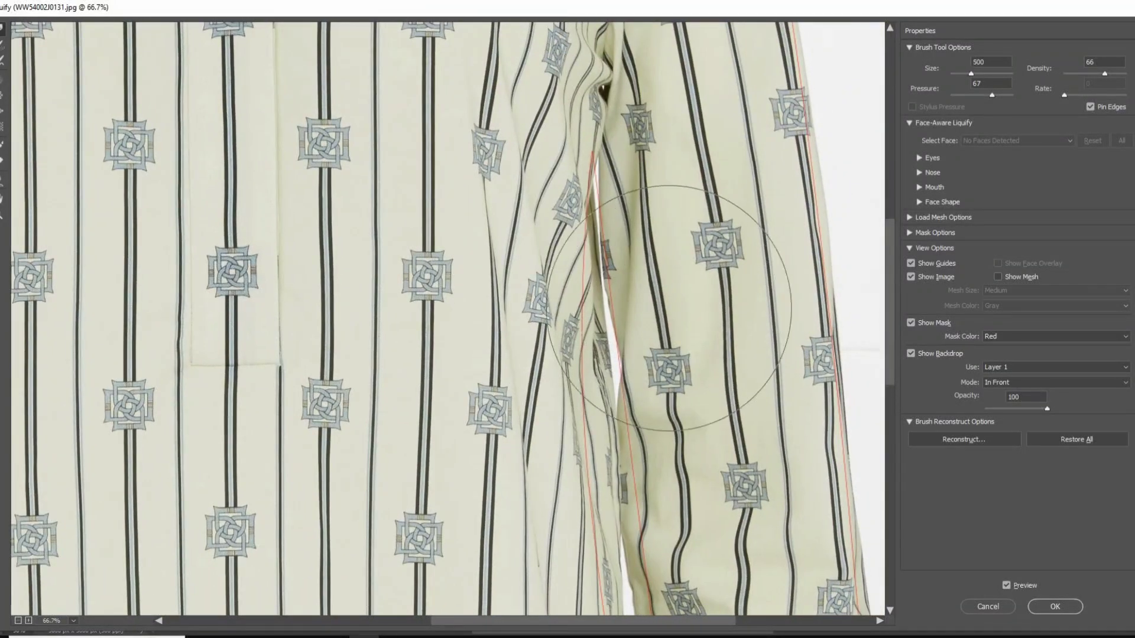
drag(634, 379, 625, 381)
key(bracketleft)
drag(663, 474, 654, 472)
alt+click(649, 484)
alt+click(648, 486)
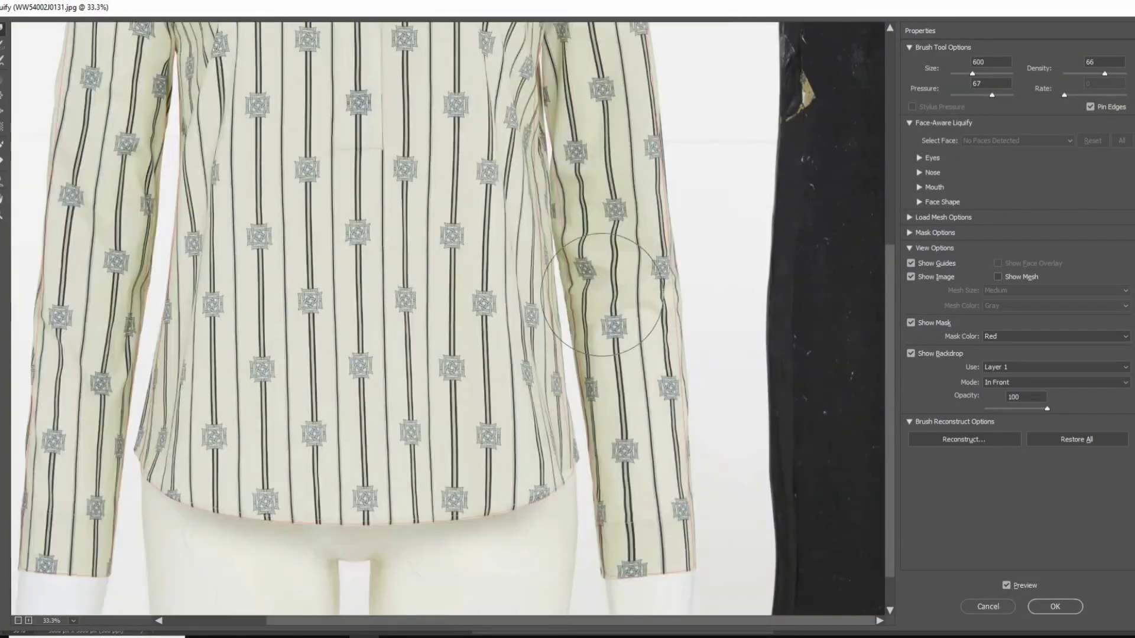
Straighten the upper part of the right sleeve's central stripe, nudging the motif above the elbow with a size 300 warp brush.
key(bracketright)
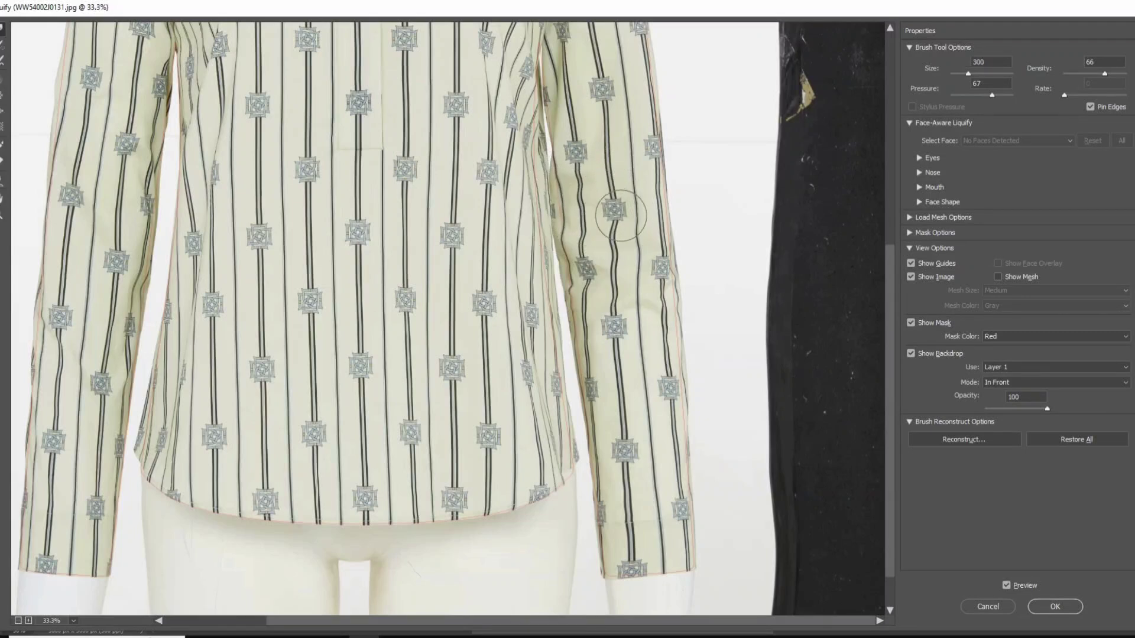
drag(609, 207, 605, 200)
key(bracketright)
drag(611, 96, 609, 85)
key(bracketleft)
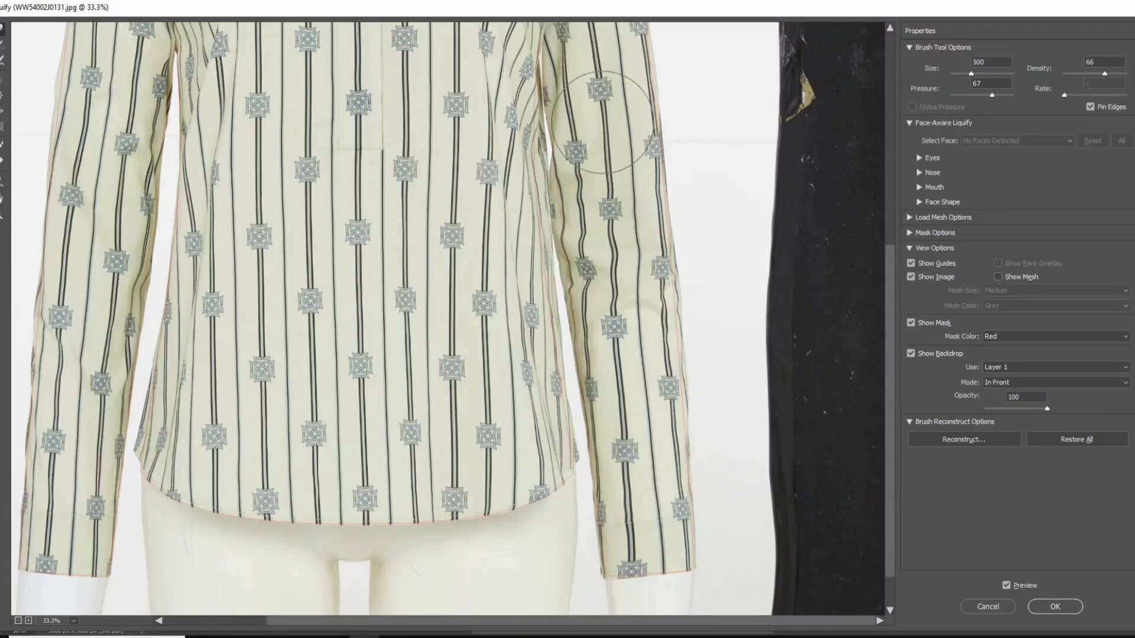
Nudge the central stripe's motif below the right elbow into line with a size 500 brush, and reduce the brush to size 175.
key(bracketright)
key(bracketright)
key(bracketright)
key(bracketright)
key(bracketright)
drag(635, 324, 641, 332)
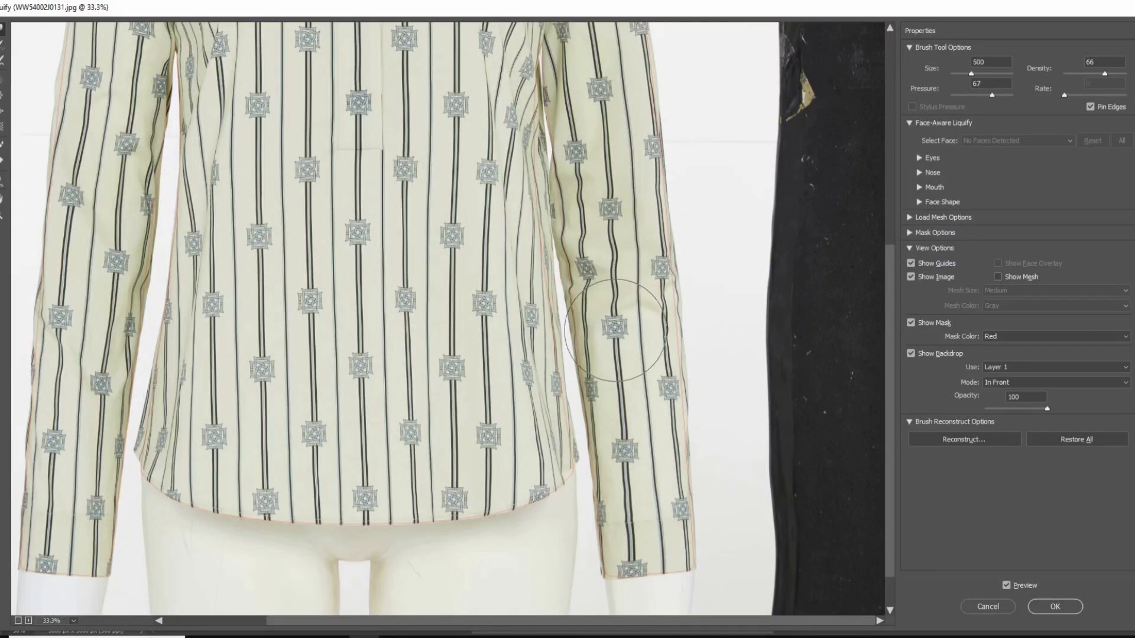
key(bracketleft)
key(bracketleft)
key(bracketleft)
key(bracketleft)
key(bracketleft)
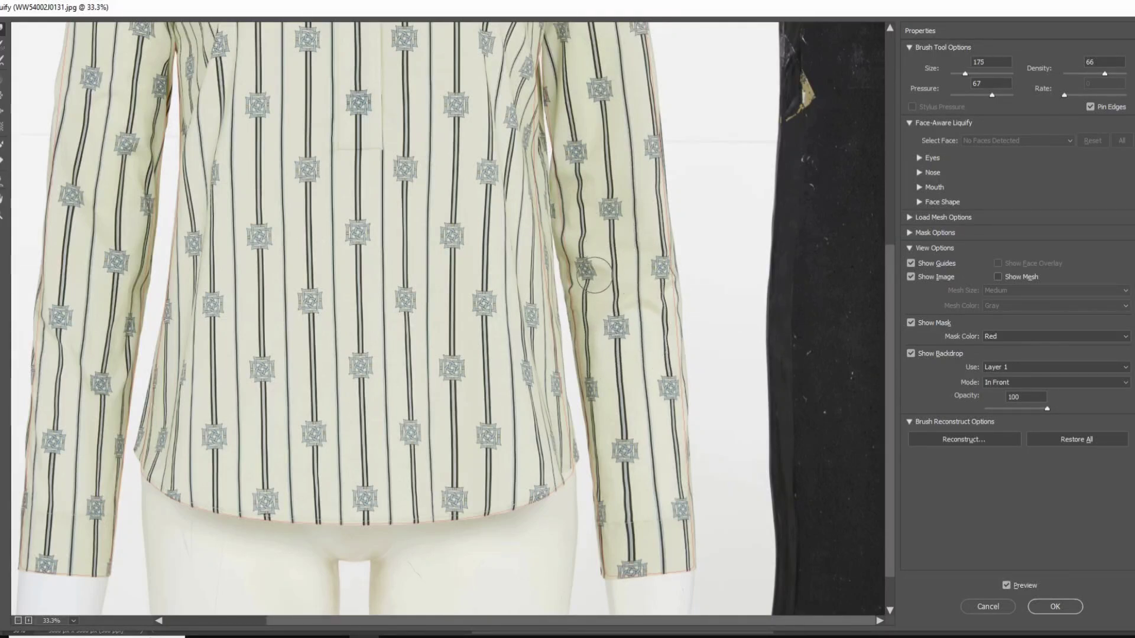
Straighten the upper part of the right sleeve's inner stripe with warp brush sizes 175 and 300.
drag(580, 135, 574, 135)
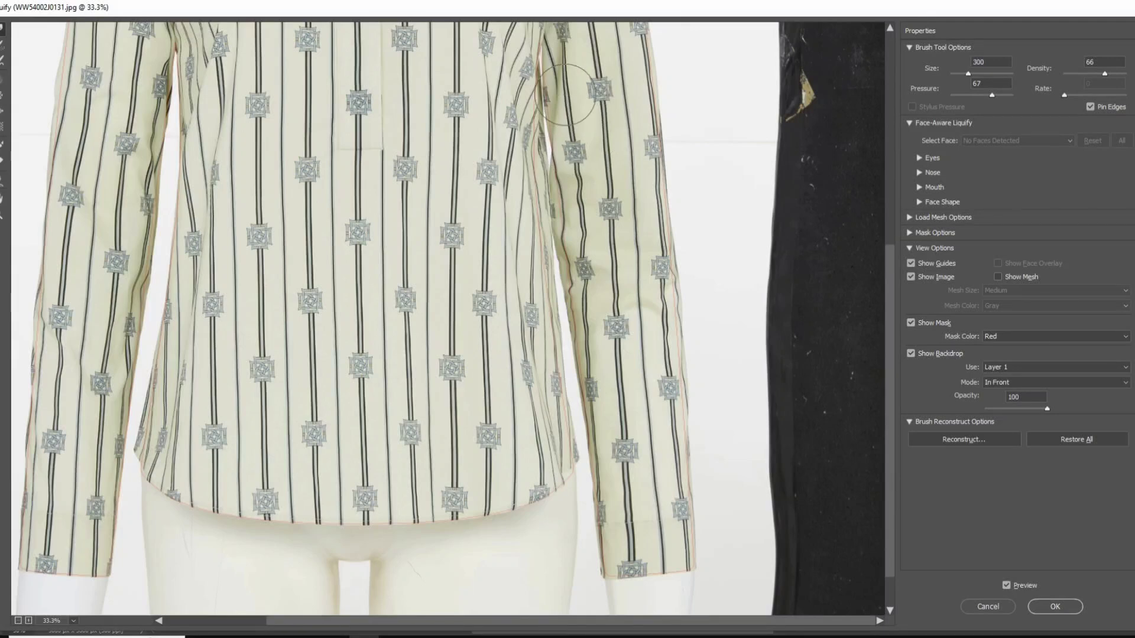
key(bracketright)
drag(596, 94, 590, 96)
key(bracketleft)
key(bracketleft)
key(bracketleft)
key(bracketleft)
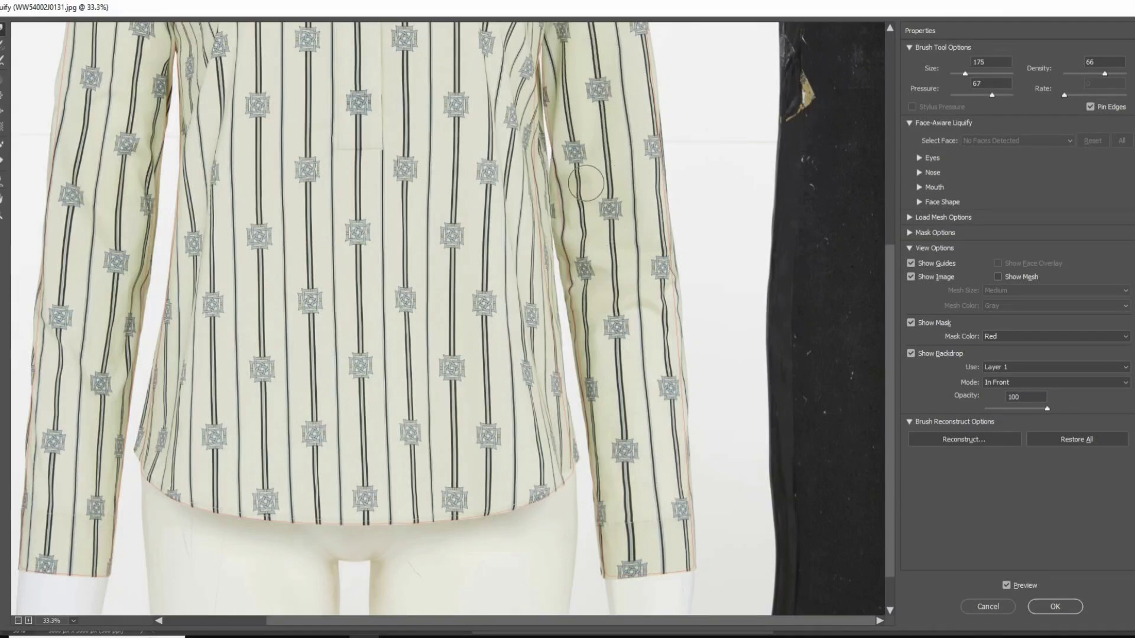
Smooth the remaining bends in the right sleeve's inner stripe around the elbow with a size 200 warp brush.
drag(582, 157, 572, 155)
key(bracketright)
key(bracketright)
key(bracketright)
key(bracketleft)
key(bracketleft)
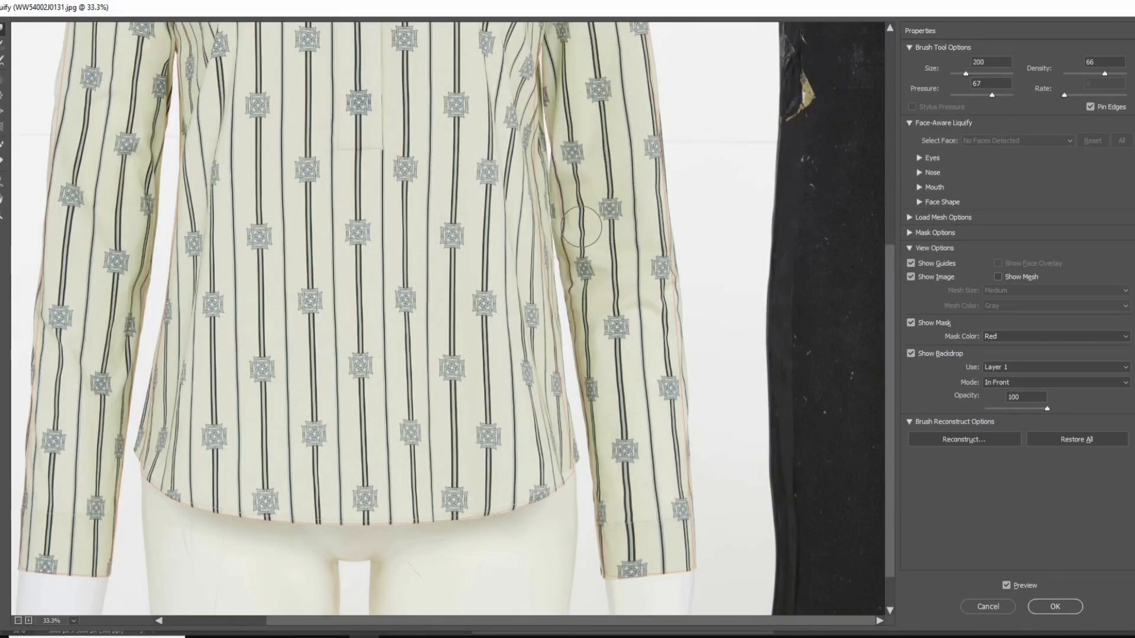
key(bracketright)
key(bracketleft)
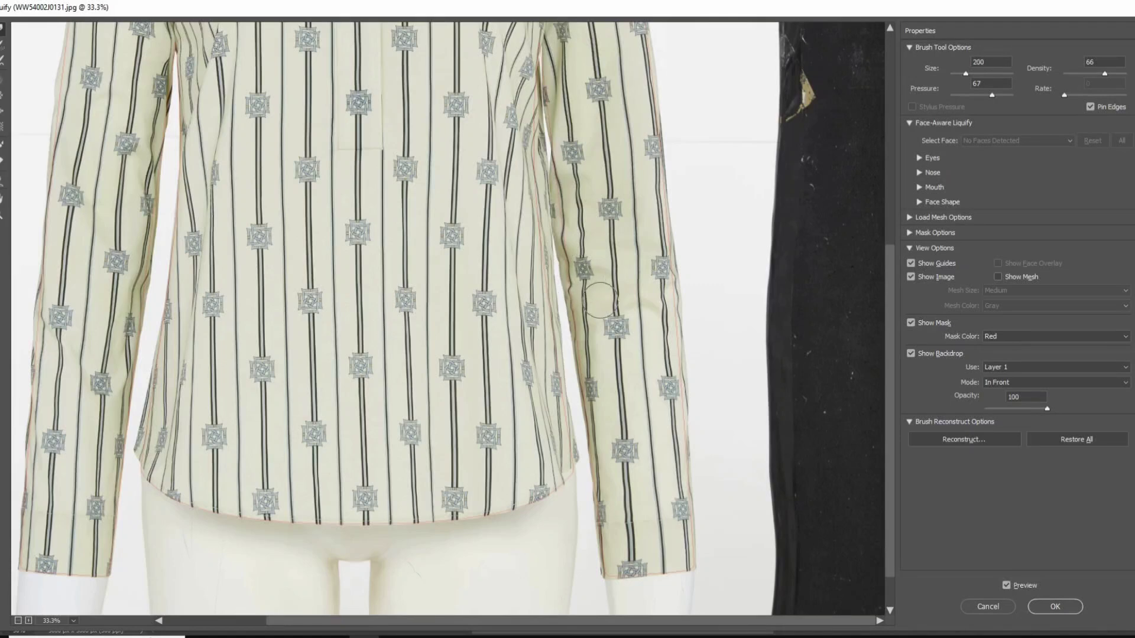
Straighten the left sleeve's stripes with a size 700 warp brush, and refine them with size 300.
key(bracketright)
key(bracketright)
key(bracketright)
key(bracketright)
key(bracketright)
key(bracketright)
key(bracketright)
key(bracketright)
key(bracketright)
key(bracketright)
key(bracketright)
key(ctrl+minus)
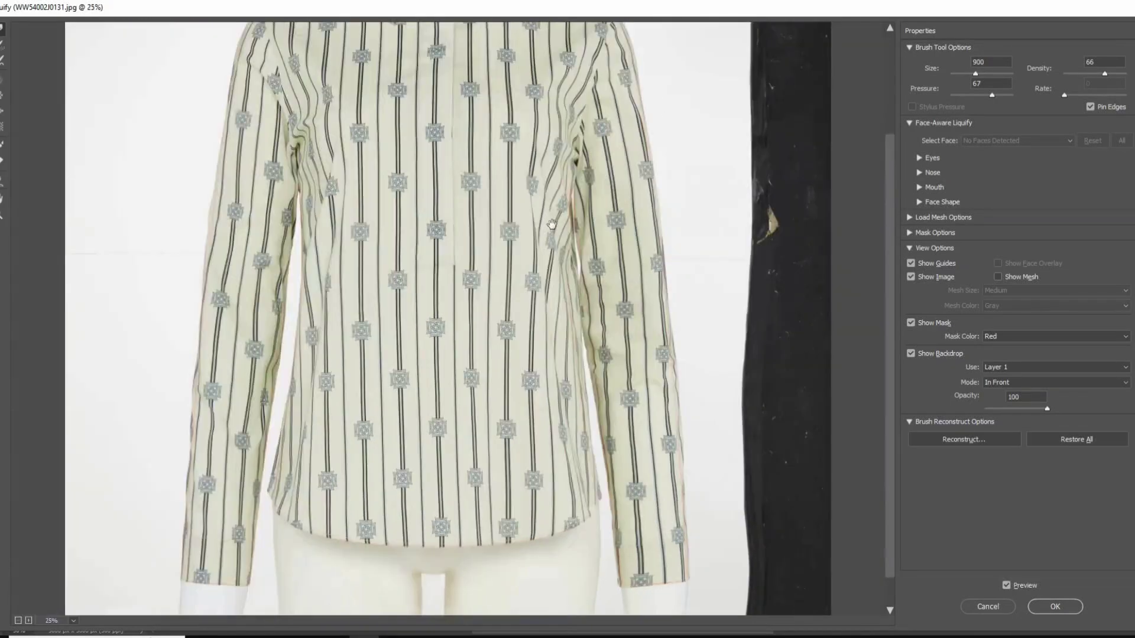
drag(407, 259, 408, 309)
scroll(407, 308, down, 3)
key(bracketleft)
key(bracketleft)
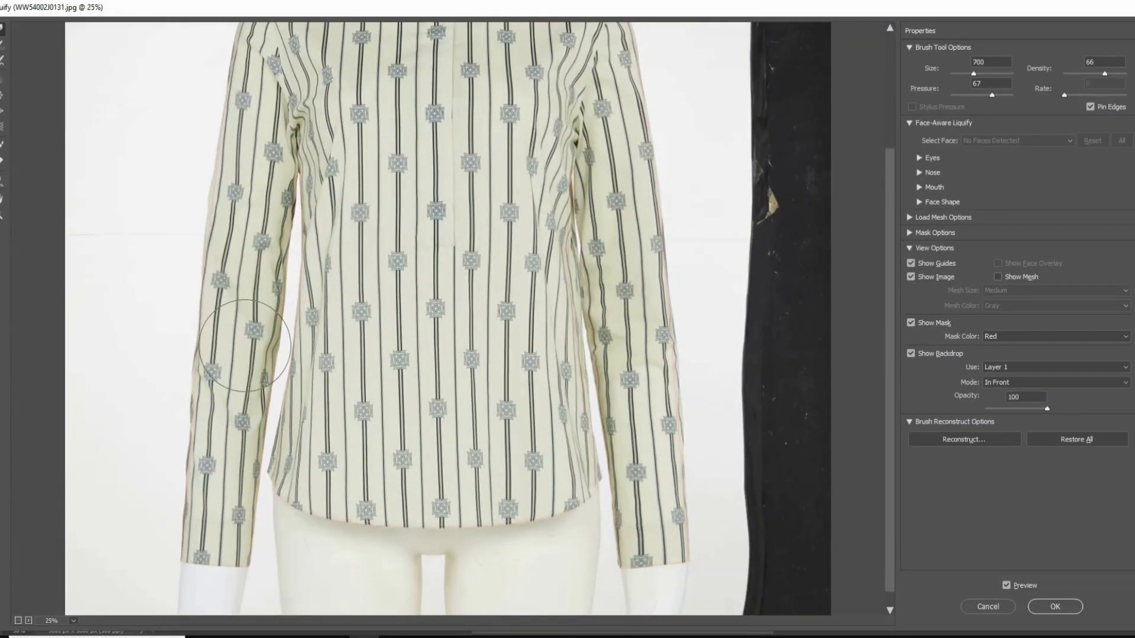
drag(243, 334, 241, 371)
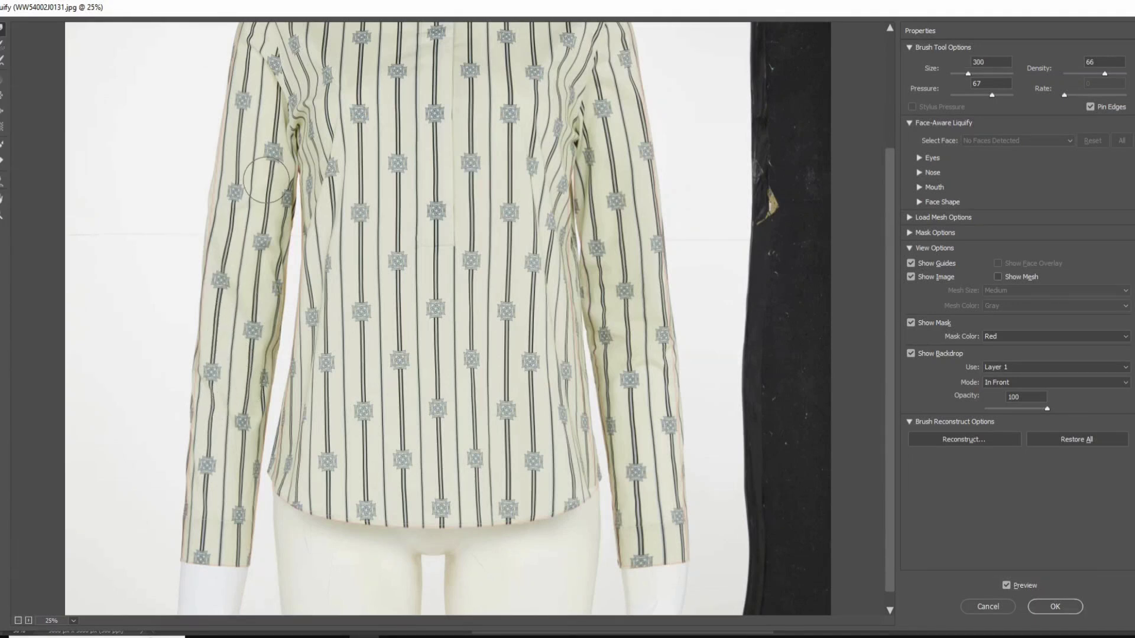
key(bracketright)
key(bracketright)
key(bracketright)
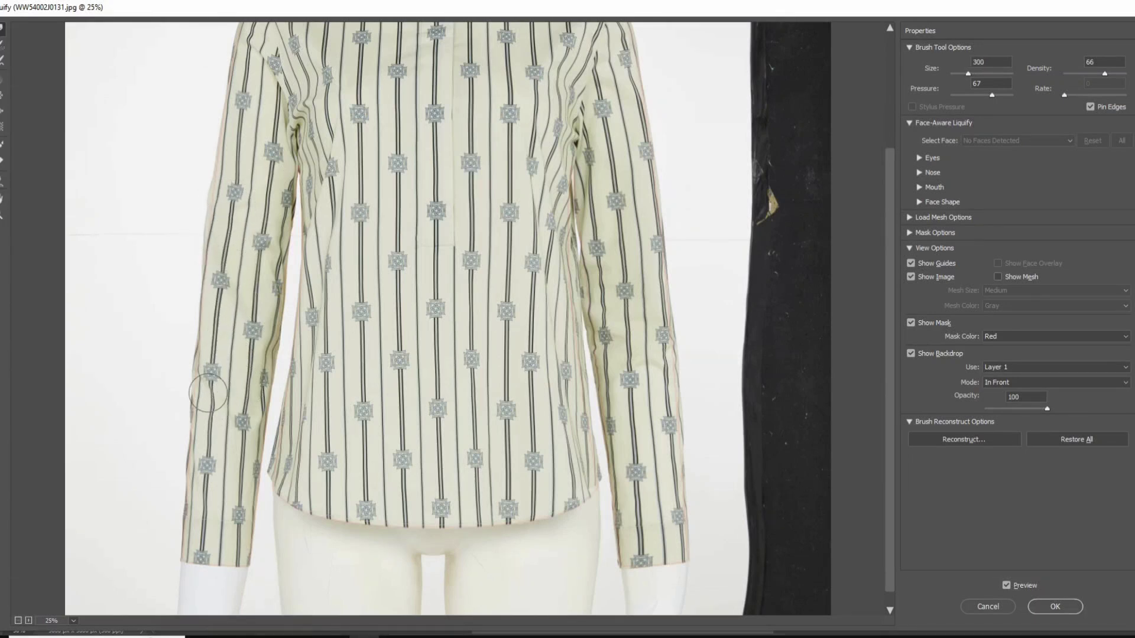
Apply the Liquify edits, and mask the Background copy layer to the Path 1 selection feathered by 0.5 pixels.
drag(414, 212, 427, 241)
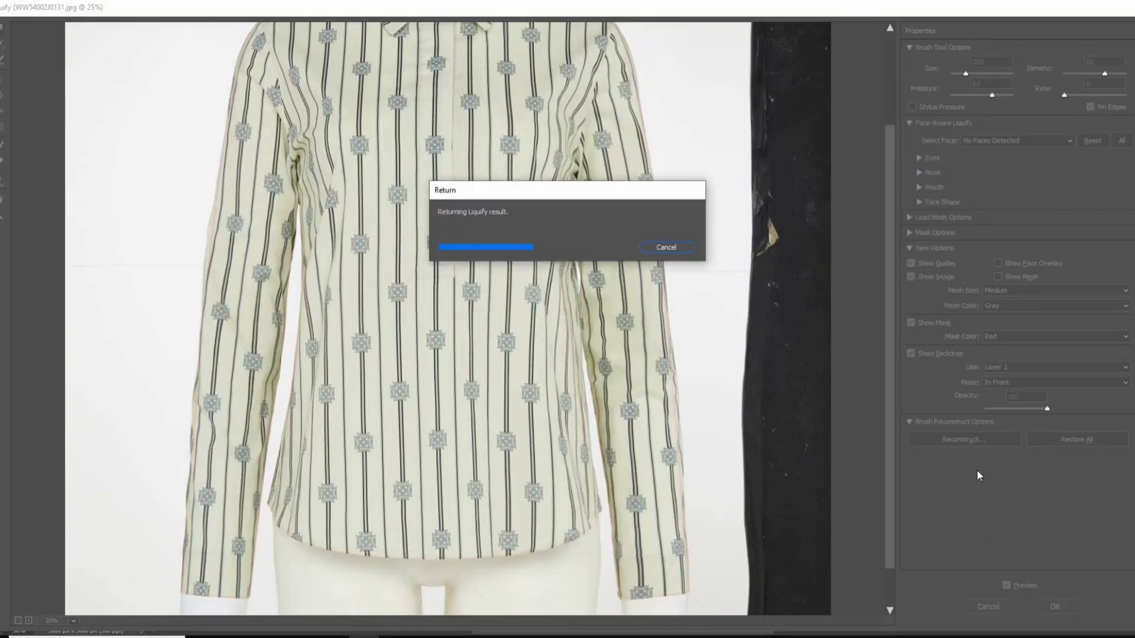
key(ctrl+0)
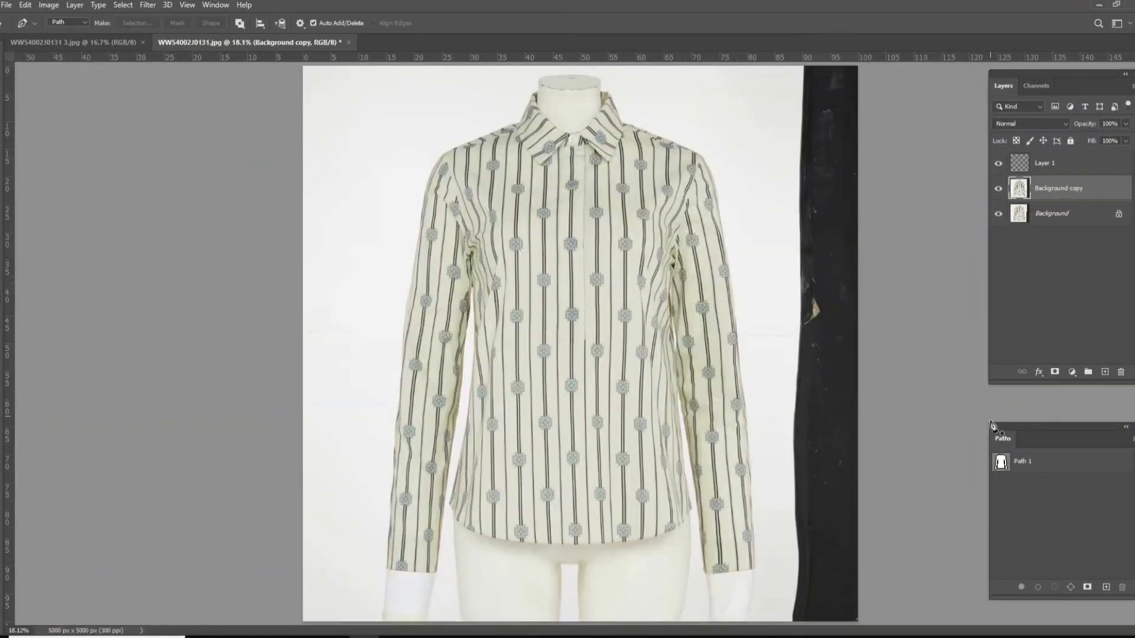
ctrl+click(1000, 463)
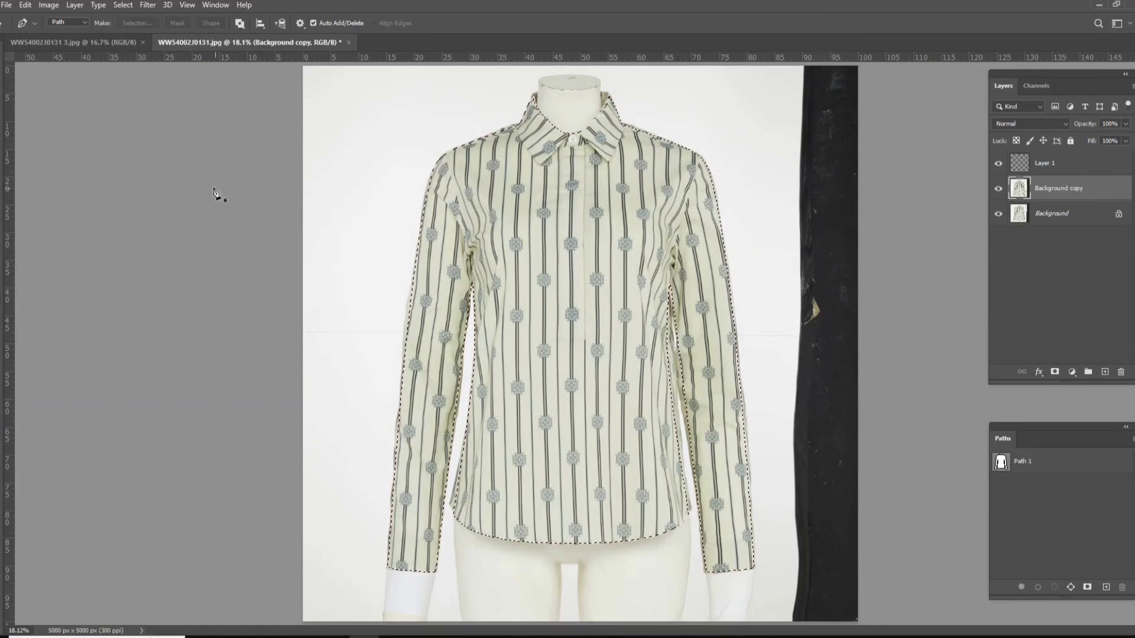
click(130, 9)
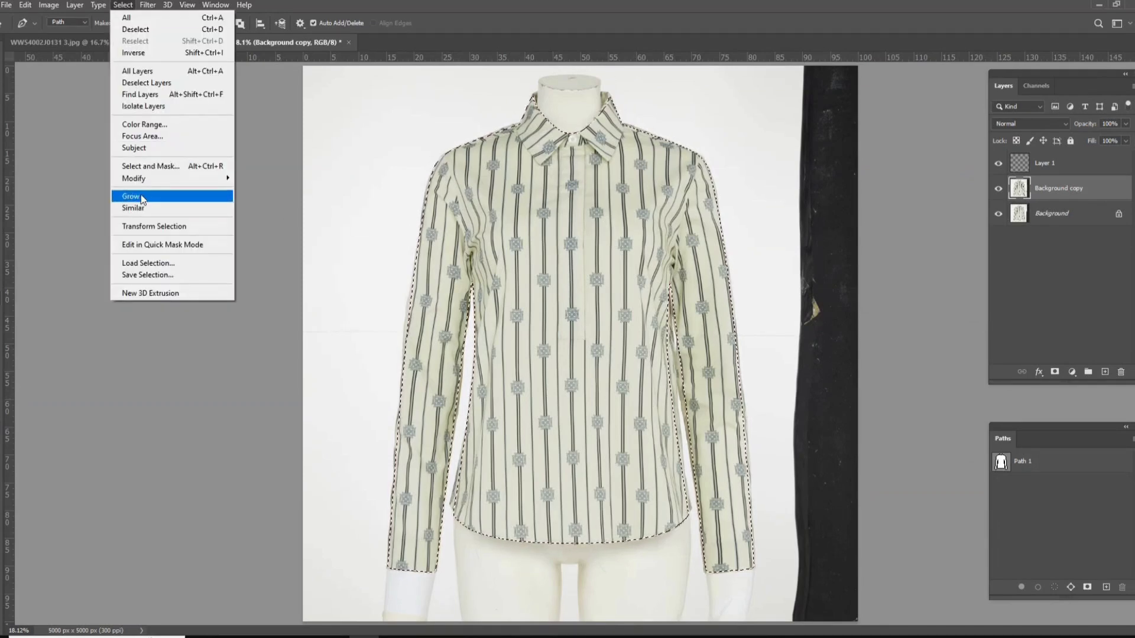
mouse_move(178, 178)
click(267, 224)
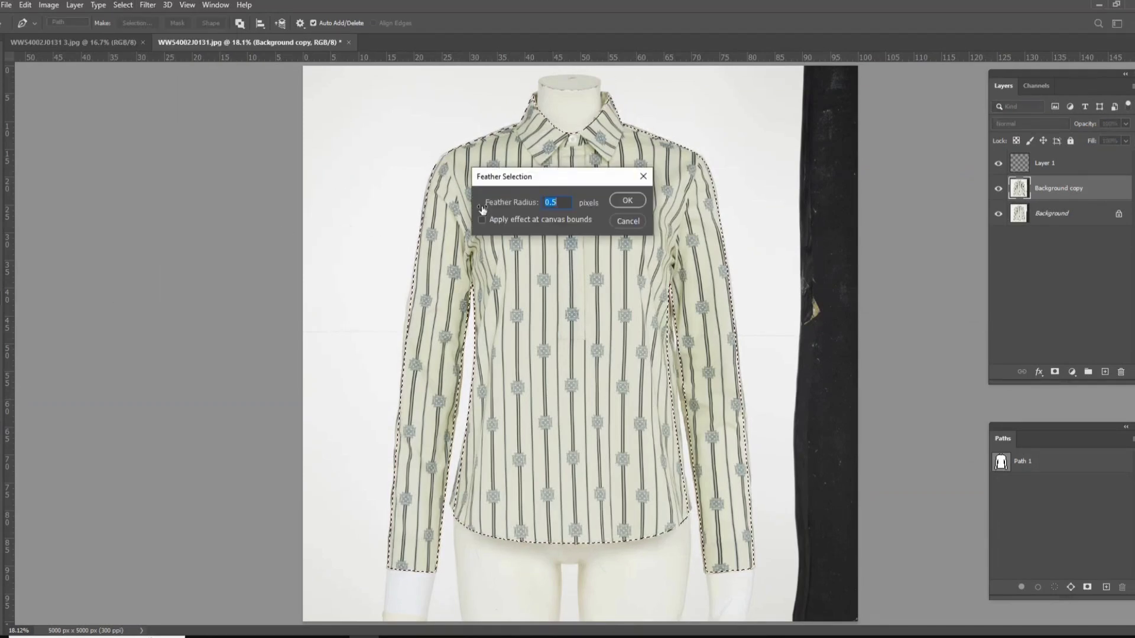
click(644, 200)
click(1054, 372)
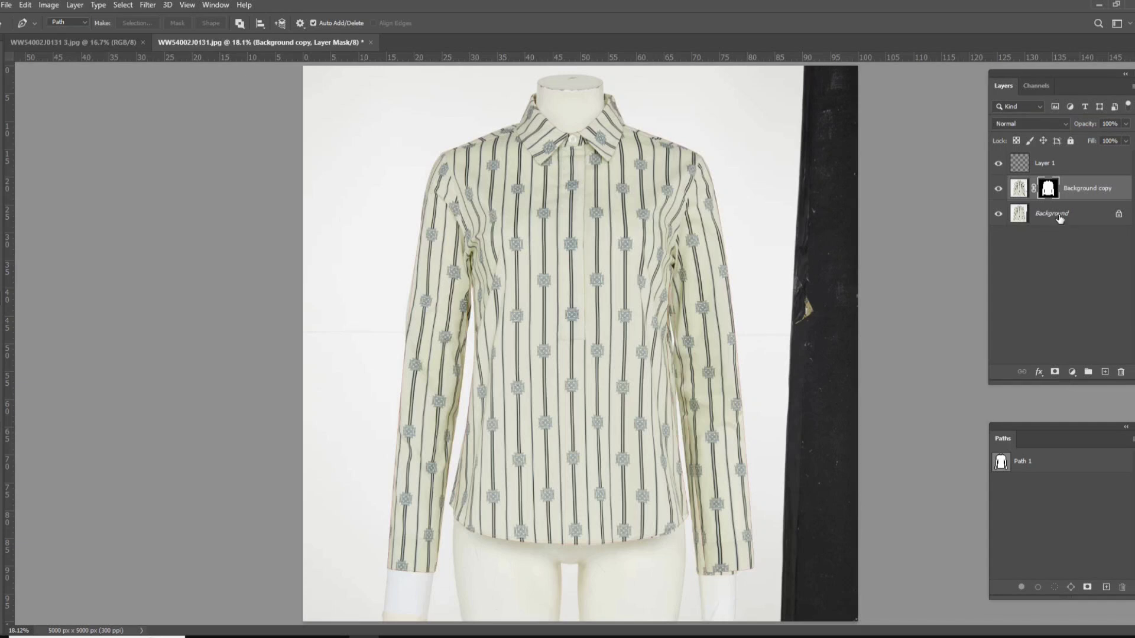
Add a white (ffffff) solid colour fill layer directly above the Background layer.
click(1058, 216)
click(1071, 371)
click(1069, 381)
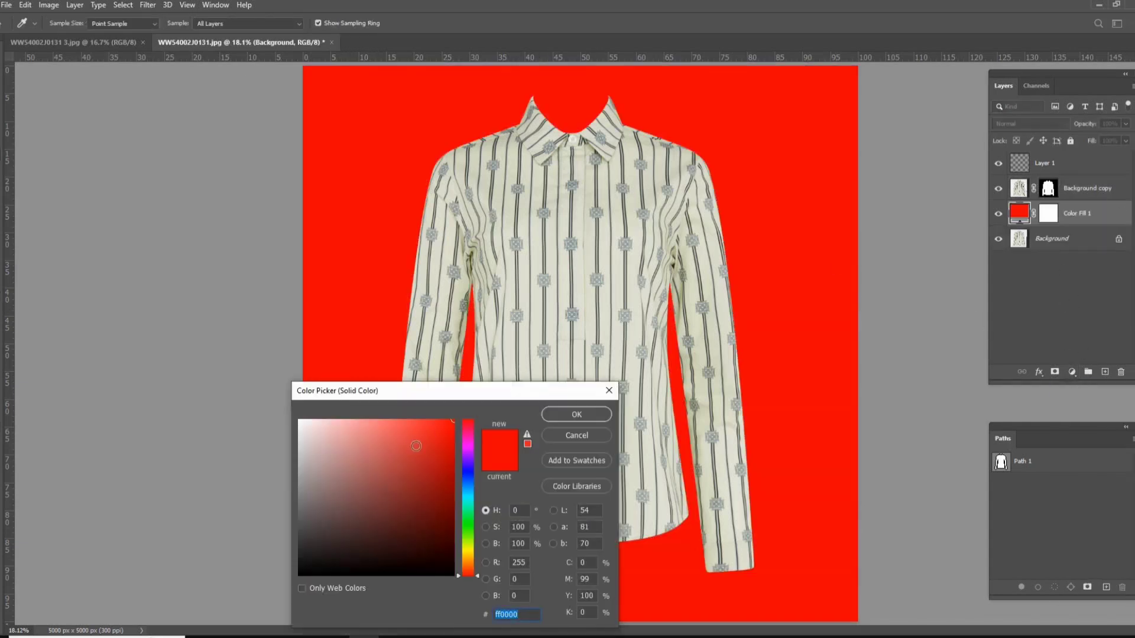
text(ffffff)
click(597, 412)
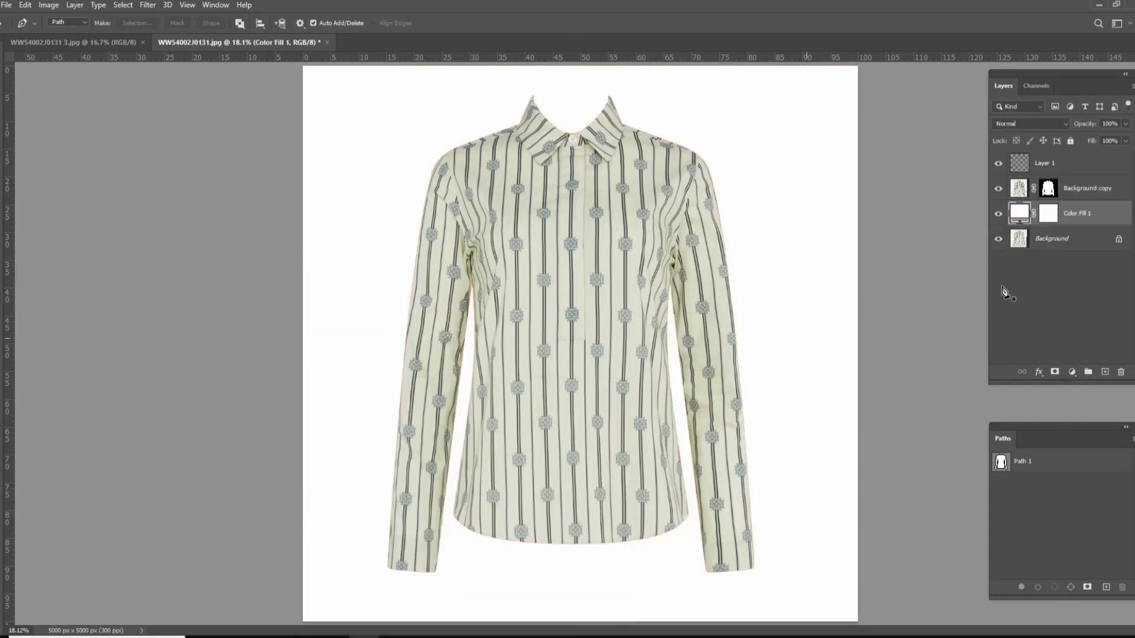
Copy a rectangular area around the inner back collar from WW54002J0131 3.jpg and paste it beneath the masked shirt in WW54002J0131.jpg.
click(74, 44)
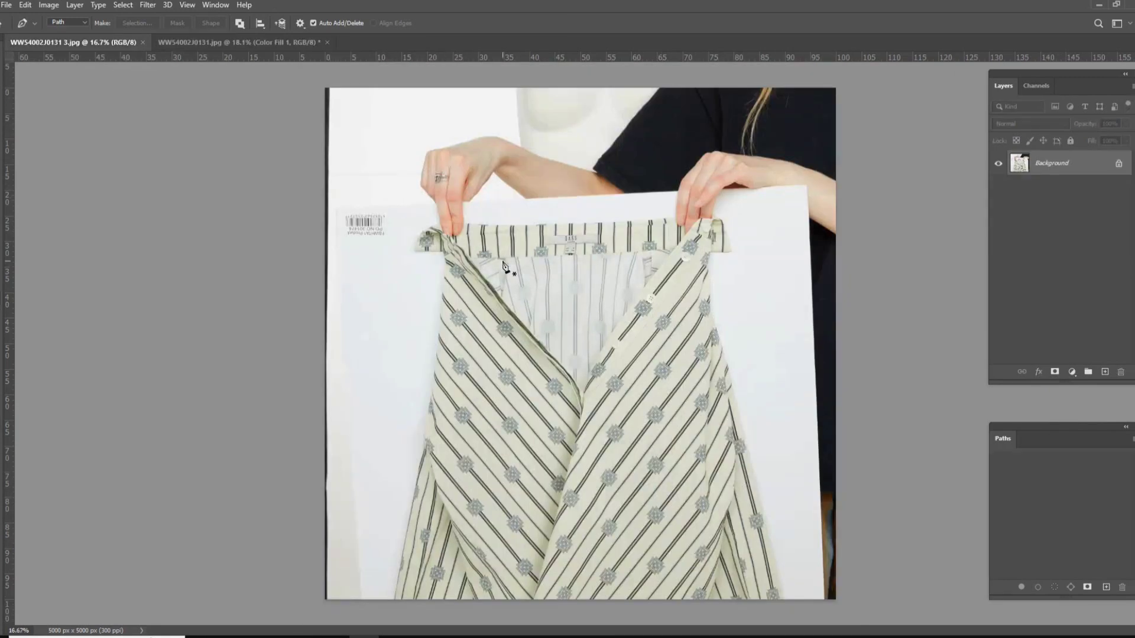
key(m)
drag(628, 353, 690, 411)
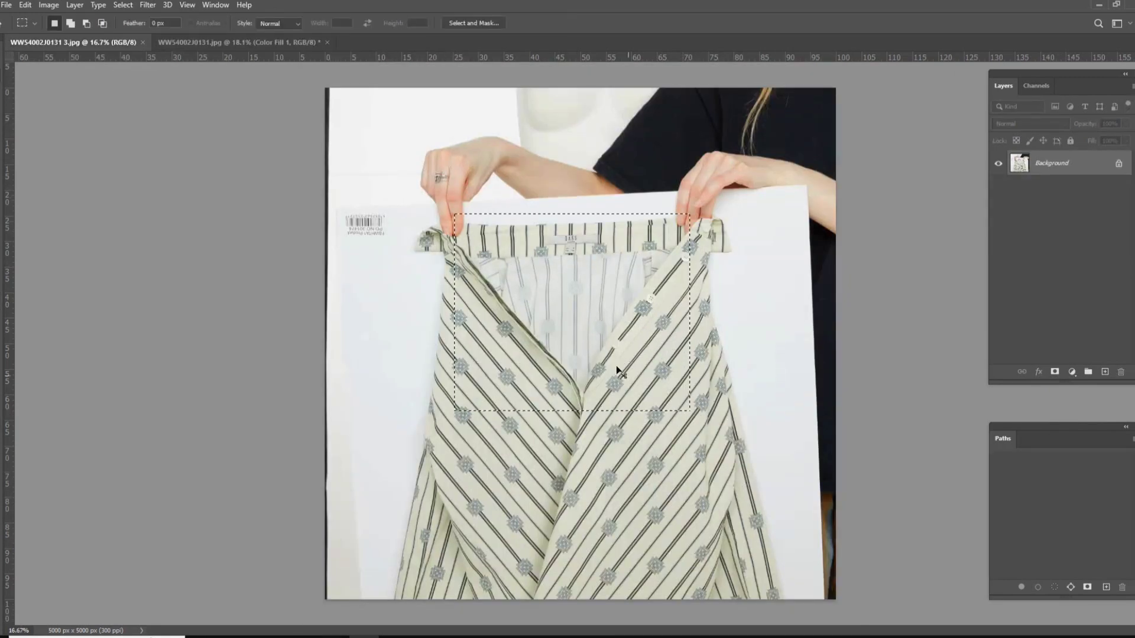
click(209, 43)
key(ctrl+v)
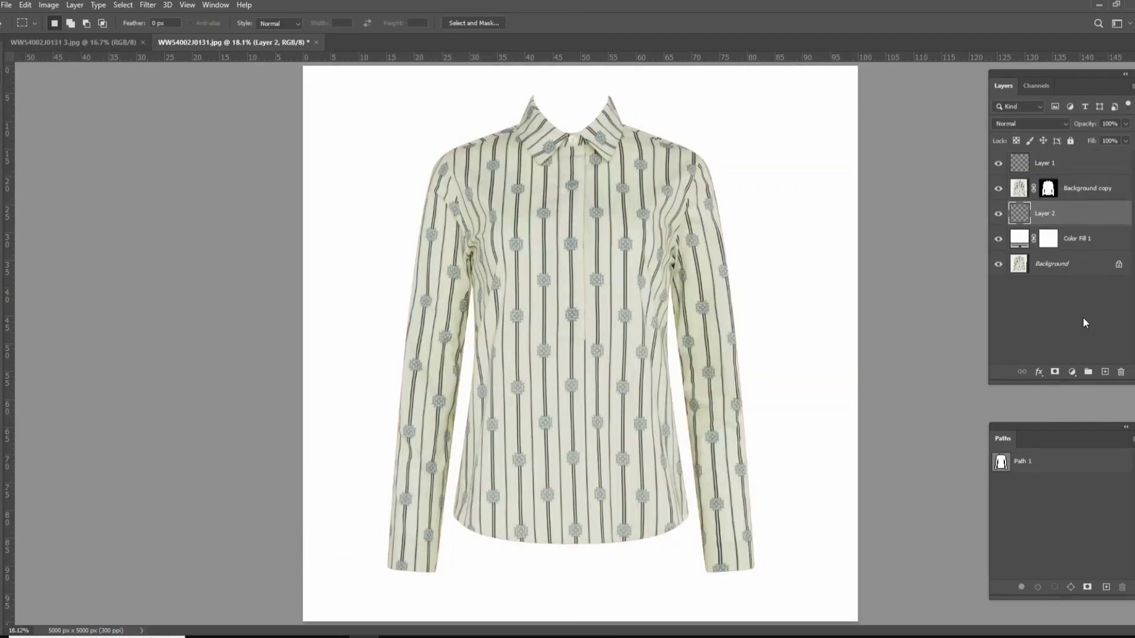
Scale the pasted inner collar piece to about 64% and position it behind the shirt's neck opening.
key(ctrl+t)
drag(641, 374, 648, 187)
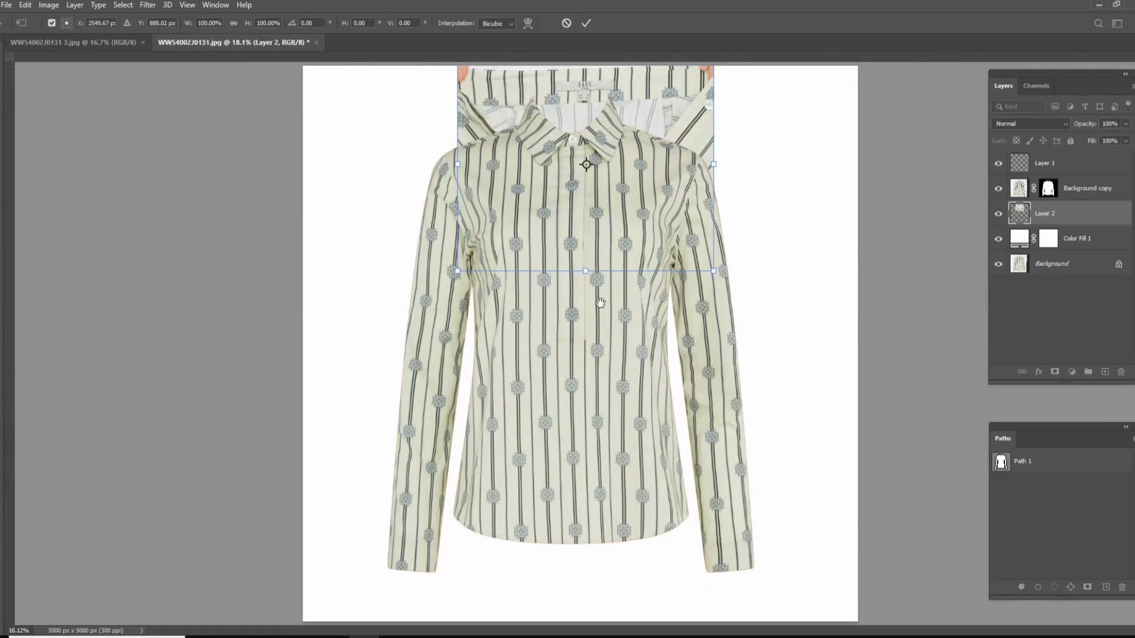
key(ctrl+minus)
drag(706, 81, 657, 121)
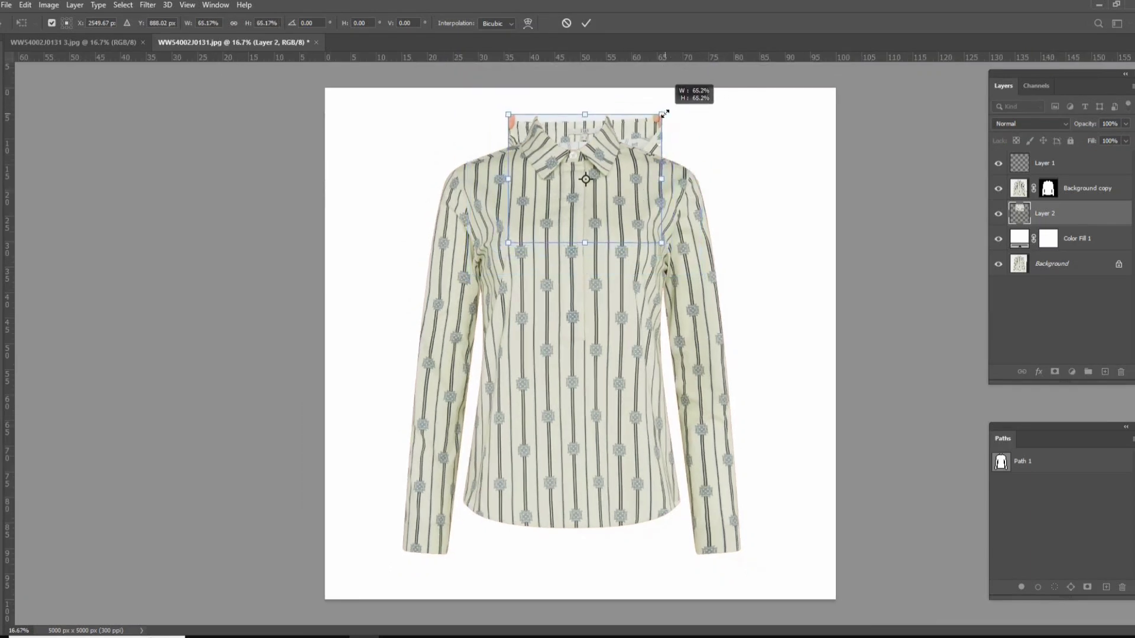
drag(629, 189, 608, 193)
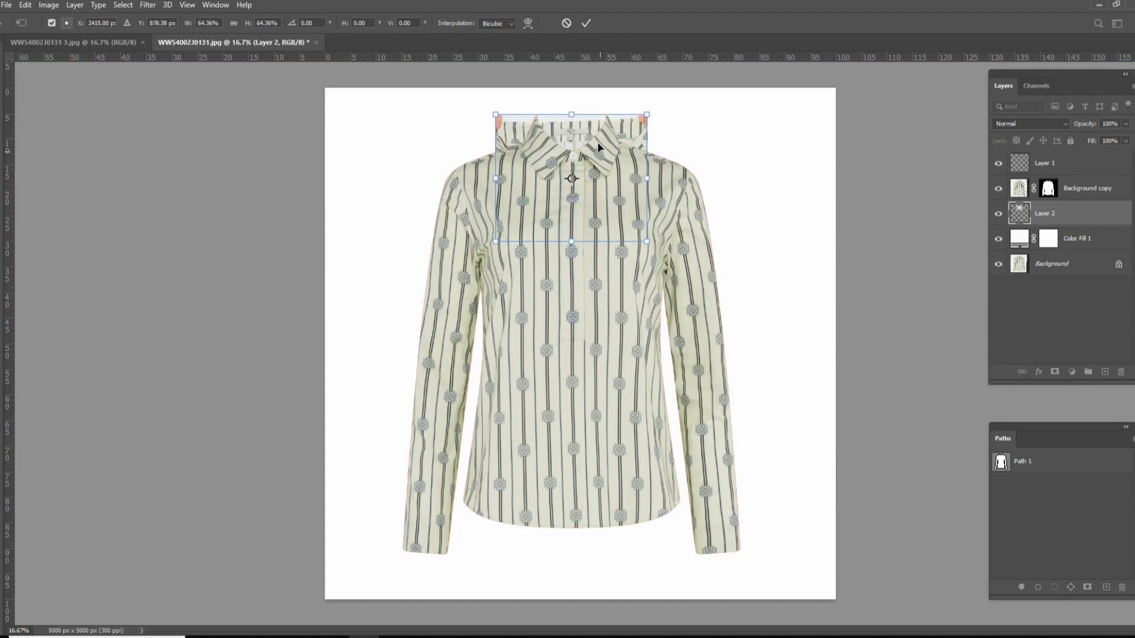
key(Up)
key(Up)
key(Up)
key(Up)
key(Up)
key(Up)
key(Up)
key(Up)
click(587, 22)
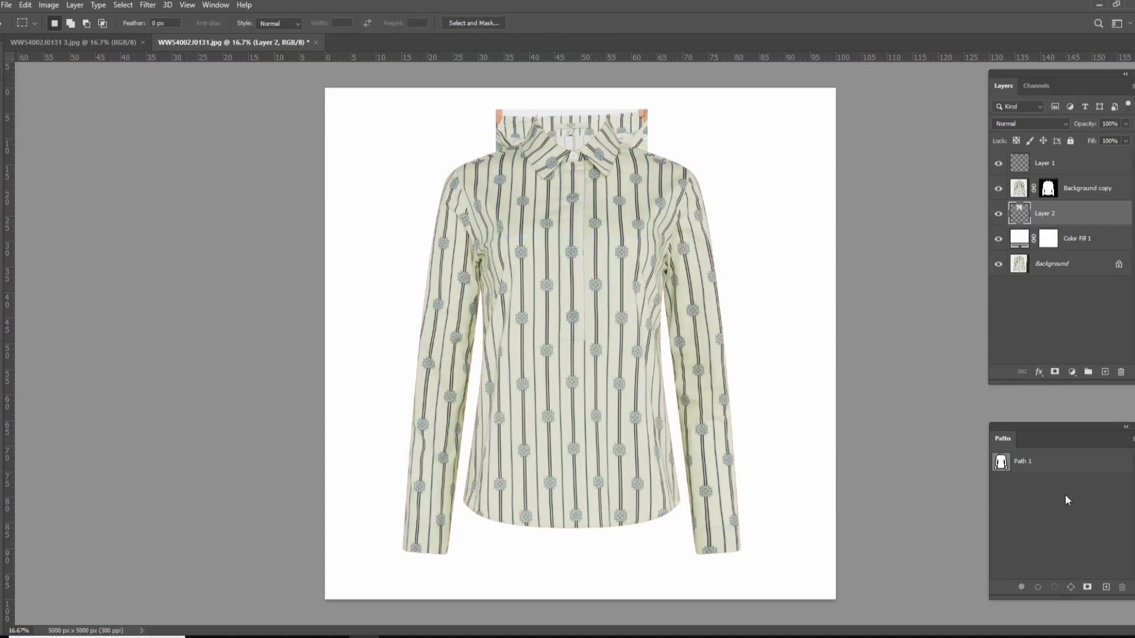
Delete the curved front neckline portion of Path 1 between the two collar tips.
click(1074, 352)
click(1047, 462)
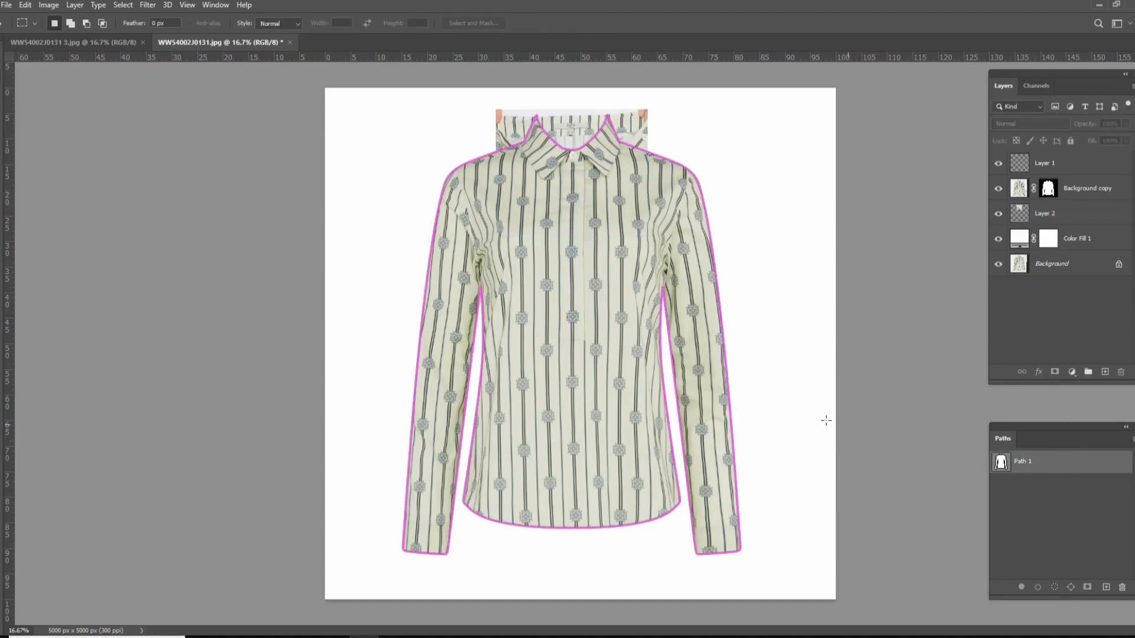
key(p)
drag(582, 164, 644, 165)
drag(591, 157, 582, 420)
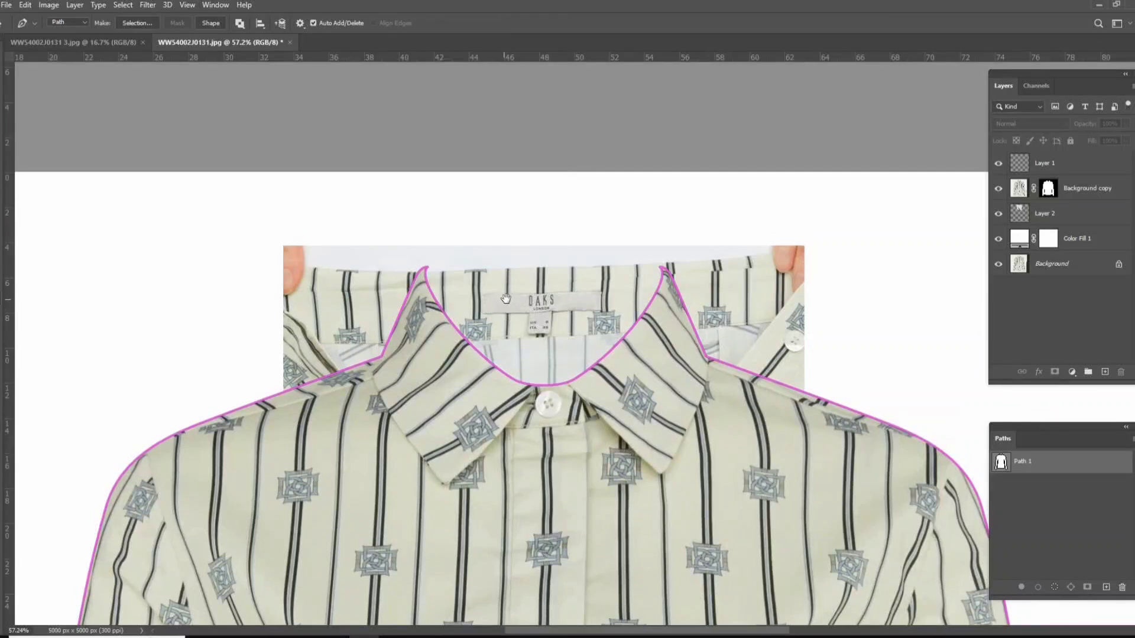
scroll(506, 299, up, 1)
drag(414, 292, 681, 439)
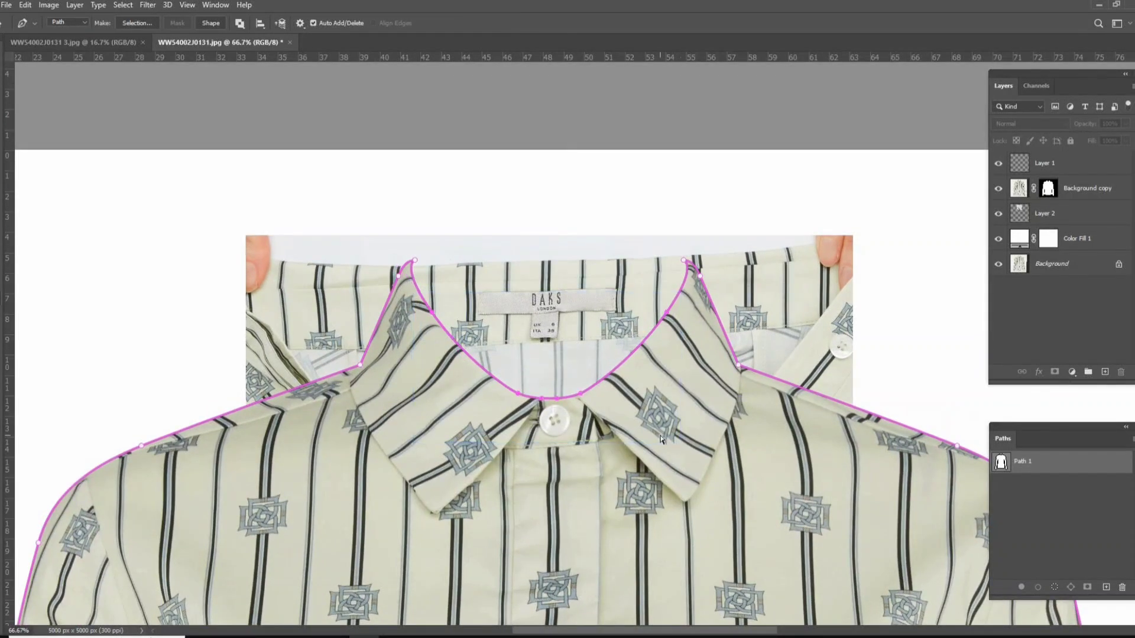
key(Delete)
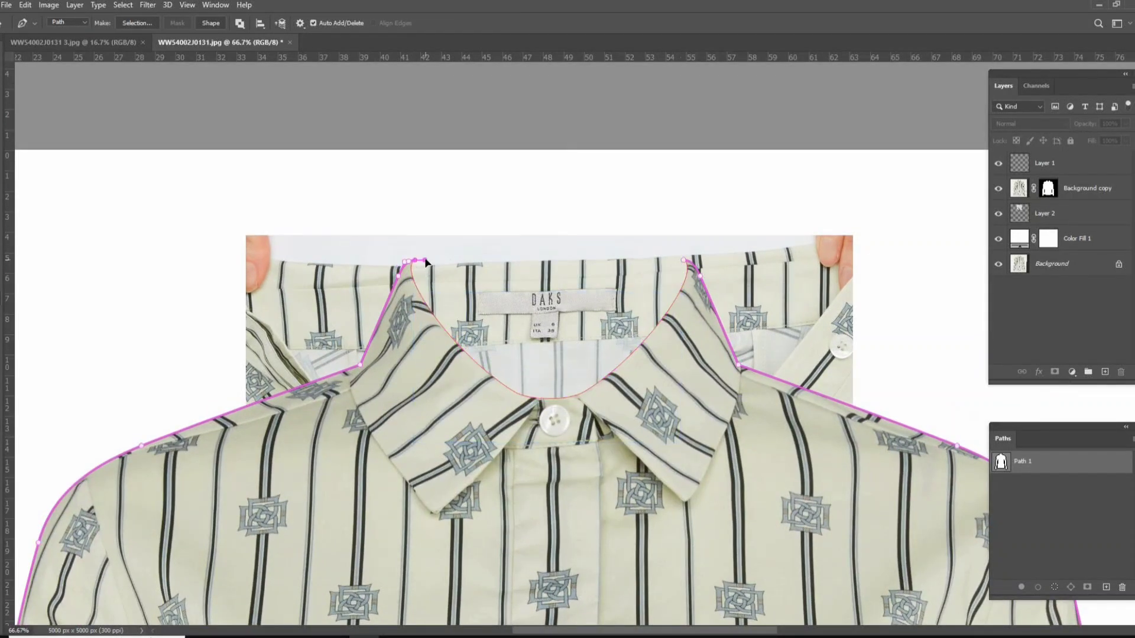
Close Path 1 with a nearly straight segment from the left collar tip to the right one along the back collar.
scroll(422, 259, up, 4)
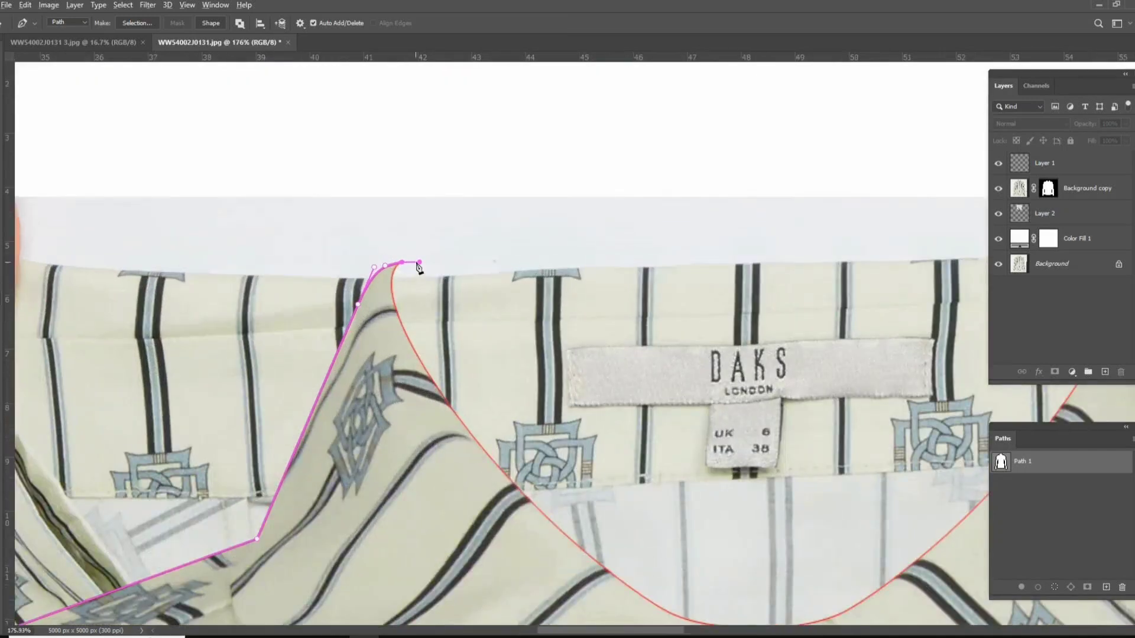
drag(785, 275, 552, 297)
drag(878, 285, 896, 290)
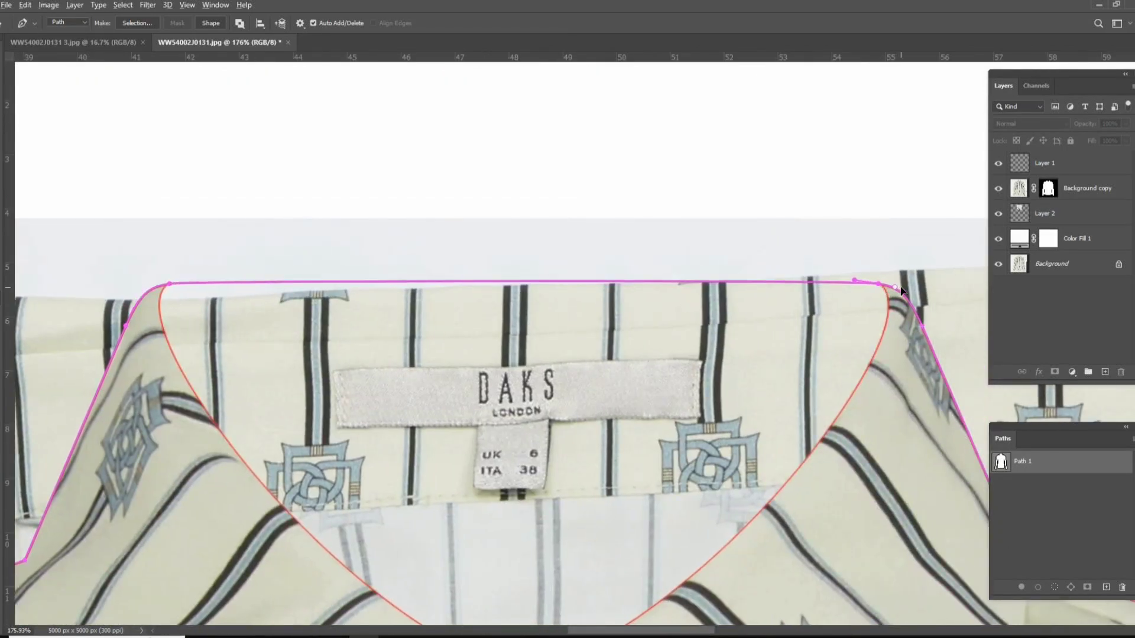
Load the extended Path 1 as a selection, stroke it in red on Layer 1, and deselect.
ctrl+click(1000, 465)
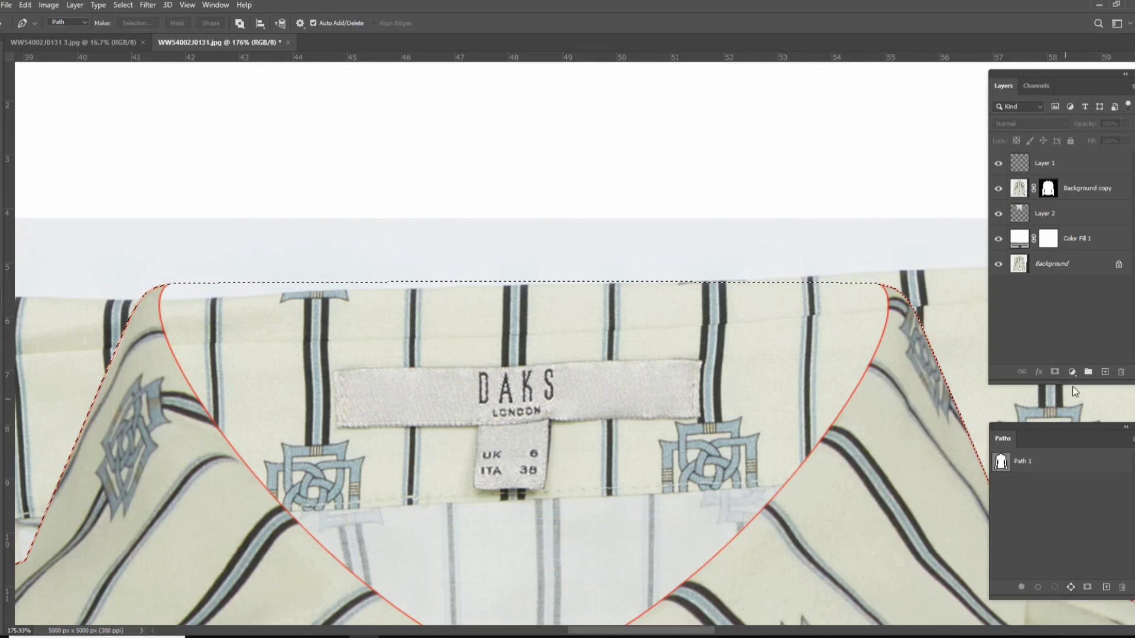
click(1052, 163)
click(25, 5)
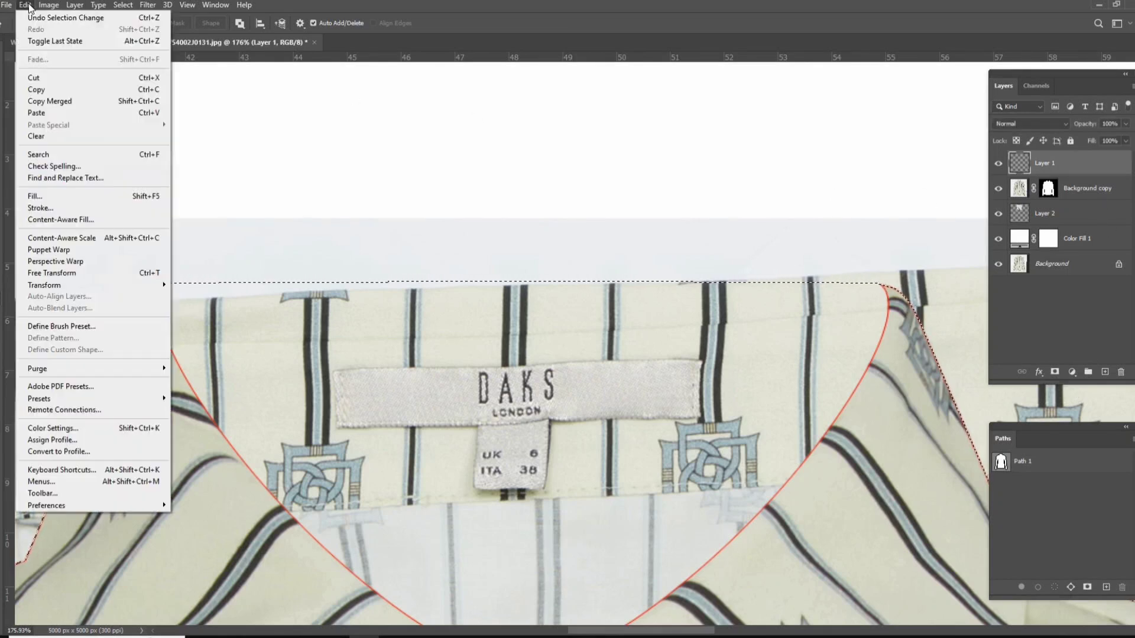
click(42, 209)
click(648, 159)
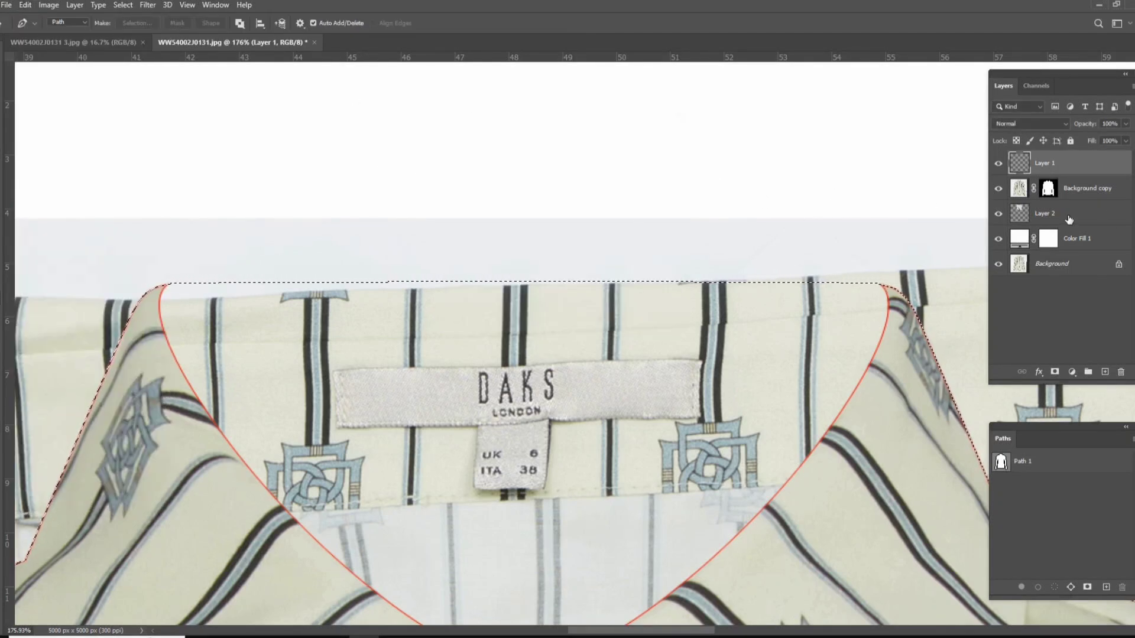
key(ctrl+d)
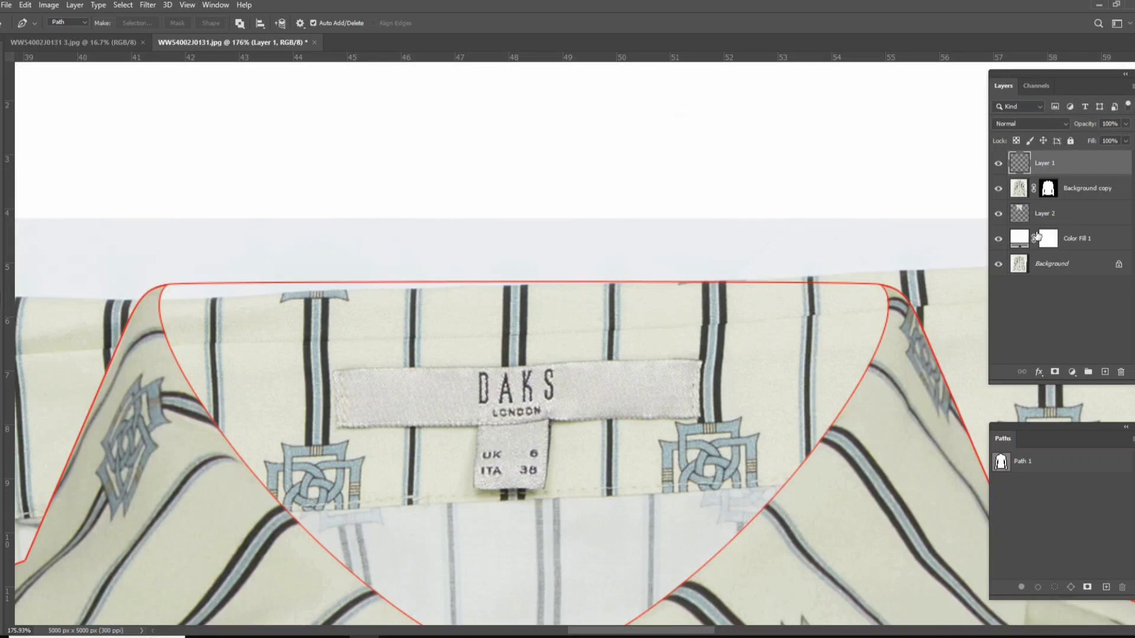
Open Layer 2 in Liquify with Layer 1's red outline as the backdrop.
click(1043, 213)
scroll(652, 335, down, 3)
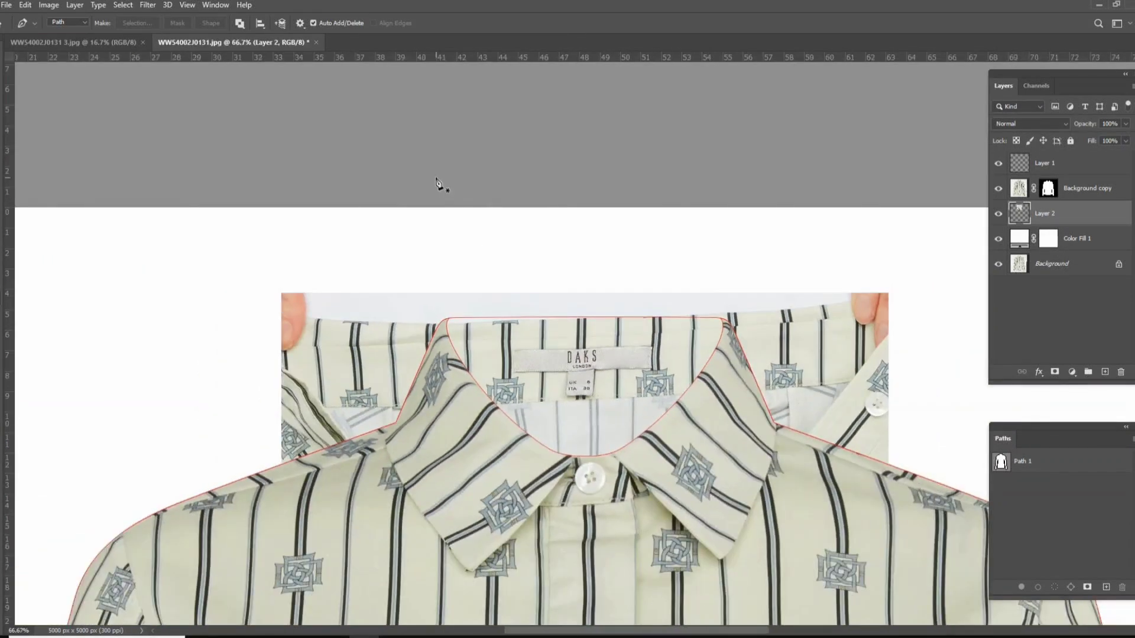
click(143, 5)
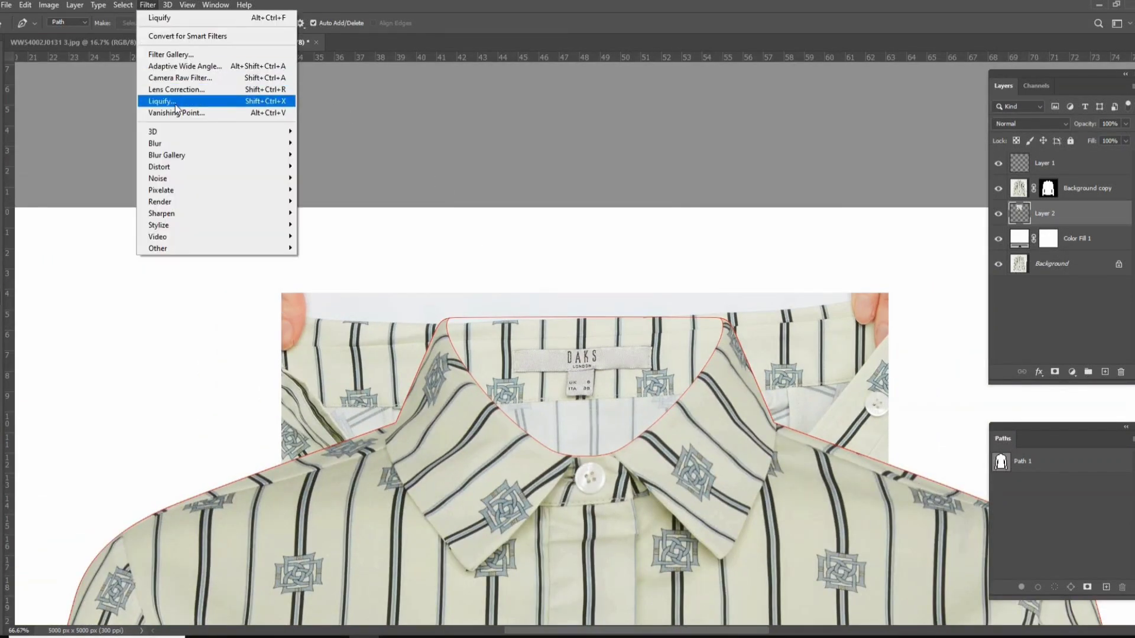
click(182, 101)
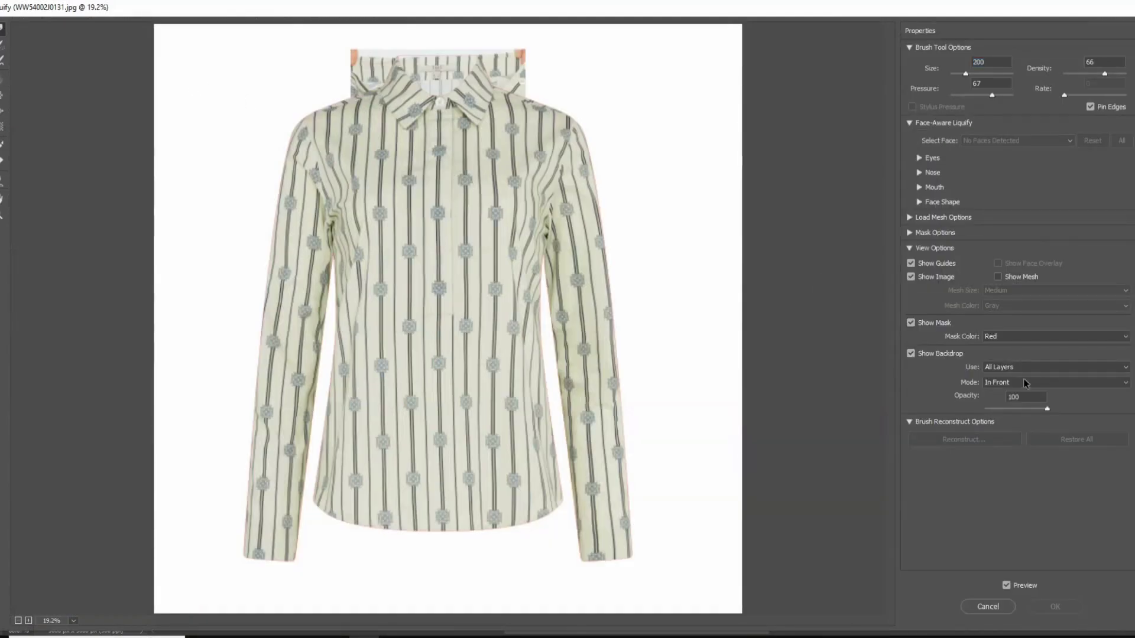
click(1031, 368)
click(1005, 424)
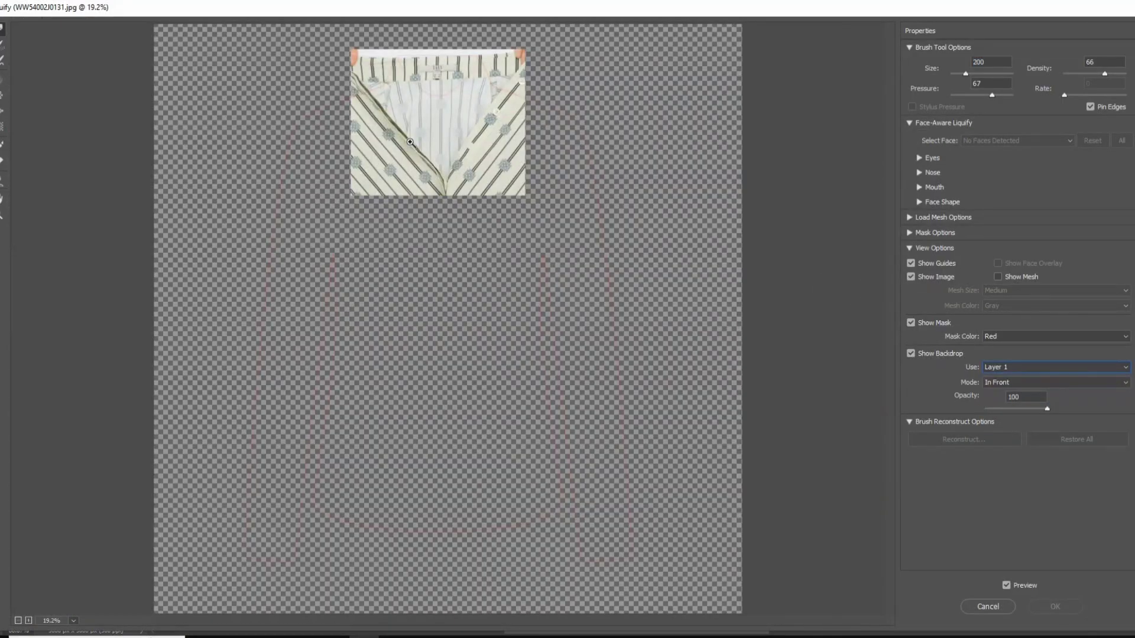
Enlarge the warp brush beyond size 700 and push the left end of the back collar upward.
ctrl+click(409, 142)
ctrl+click(409, 142)
ctrl+click(410, 142)
ctrl+click(436, 212)
drag(436, 213, 352, 228)
key(bracketright)
key(bracketright)
key(bracketright)
key(bracketright)
key(bracketright)
key(bracketright)
key(bracketright)
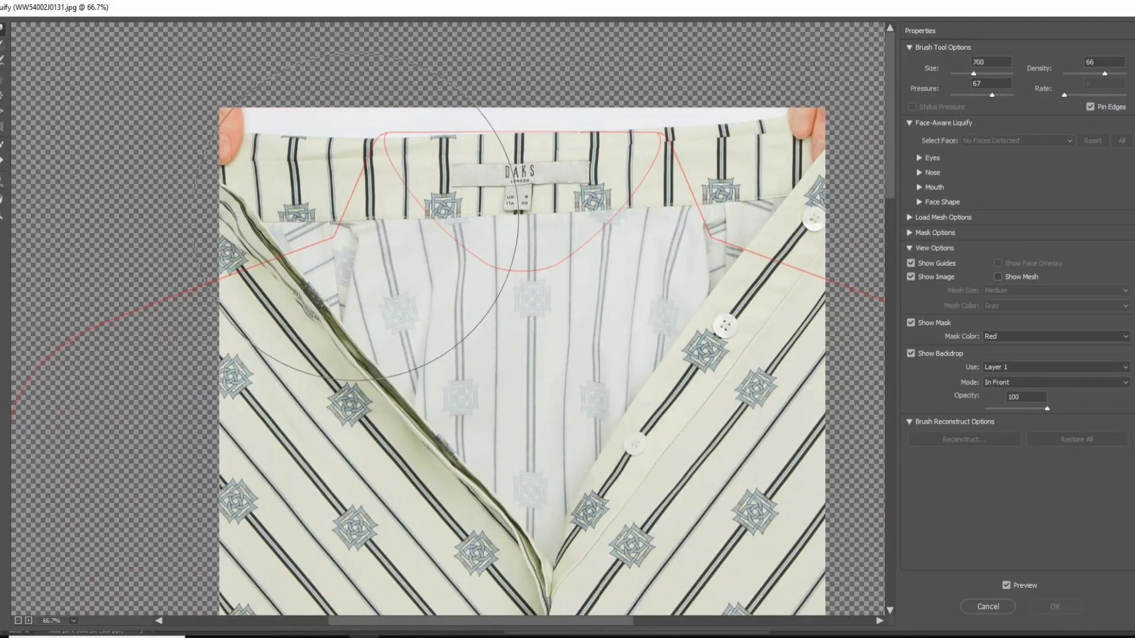
key(bracketright)
key(bracketright)
key(bracketright)
key(bracketright)
drag(357, 160, 339, 123)
Pull the right end of the back collar and the seam at its left end downward with a size 900 warp brush.
key(bracketleft)
key(bracketleft)
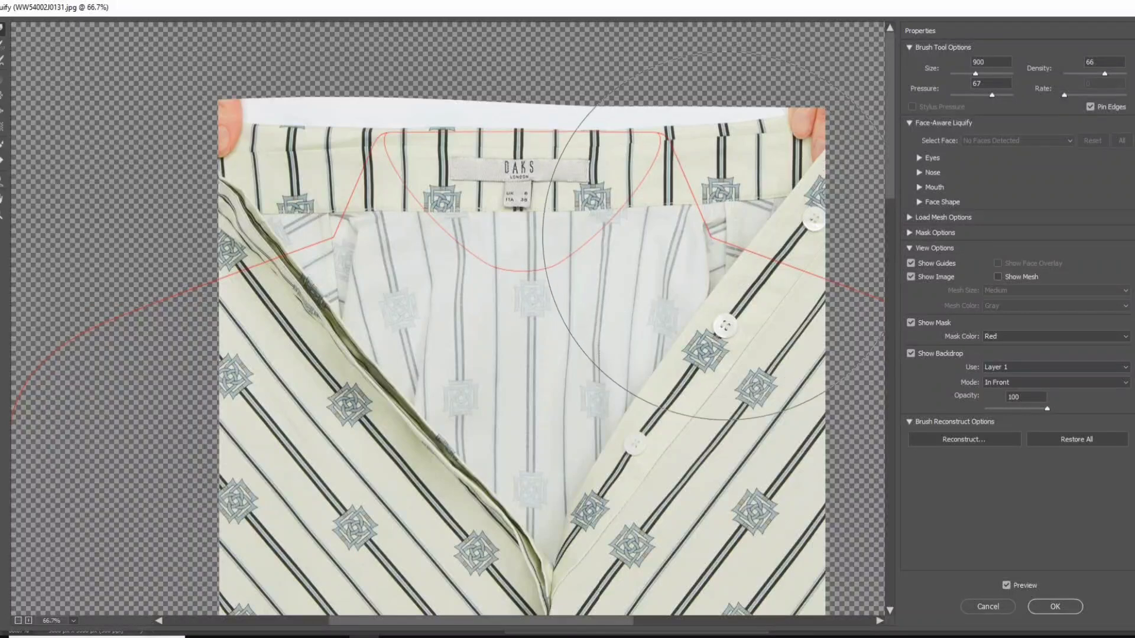
drag(686, 236, 707, 266)
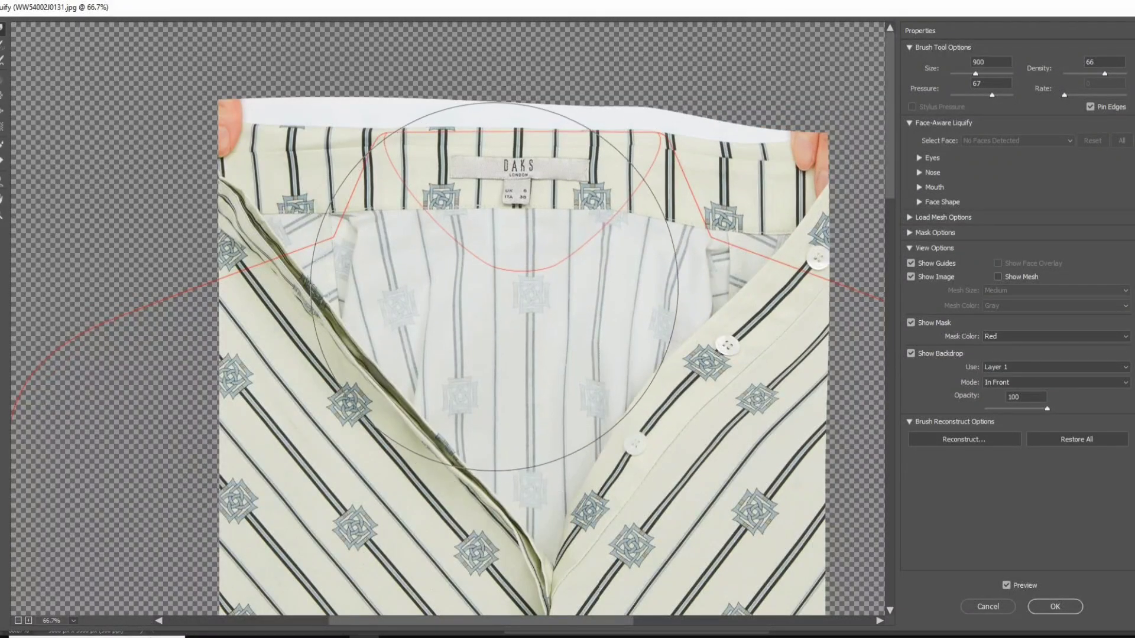
drag(269, 267, 266, 301)
Lower the back collar's upper-left edge with a size 500 warp brush, and reduce the brush to size 300.
key(bracketleft)
key(bracketleft)
key(bracketleft)
key(bracketleft)
key(bracketleft)
key(bracketleft)
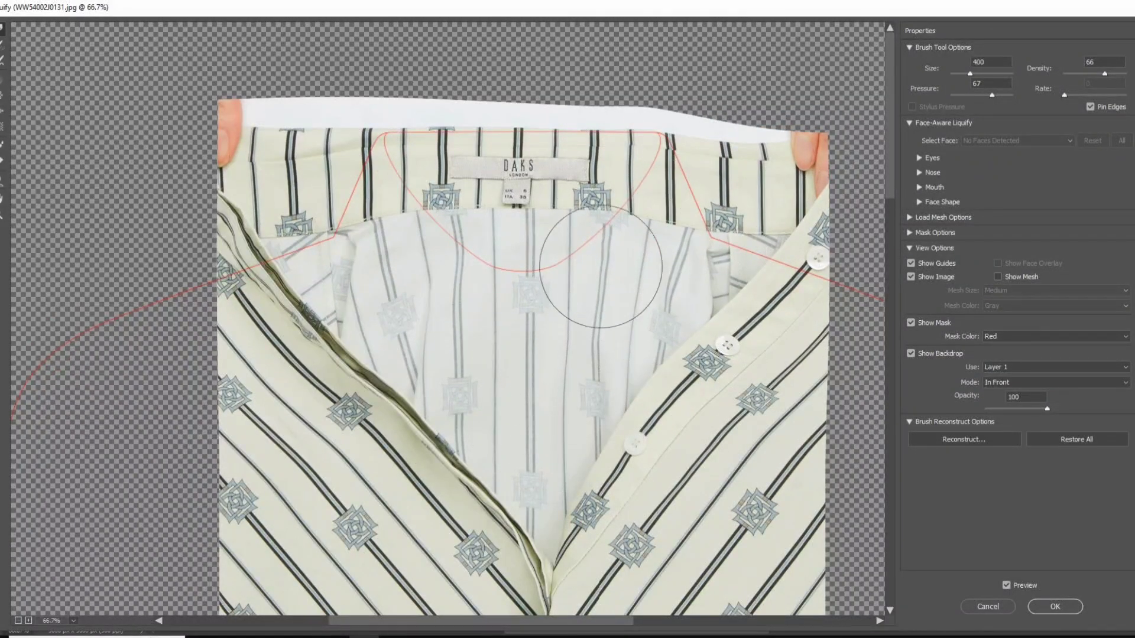
key(bracketright)
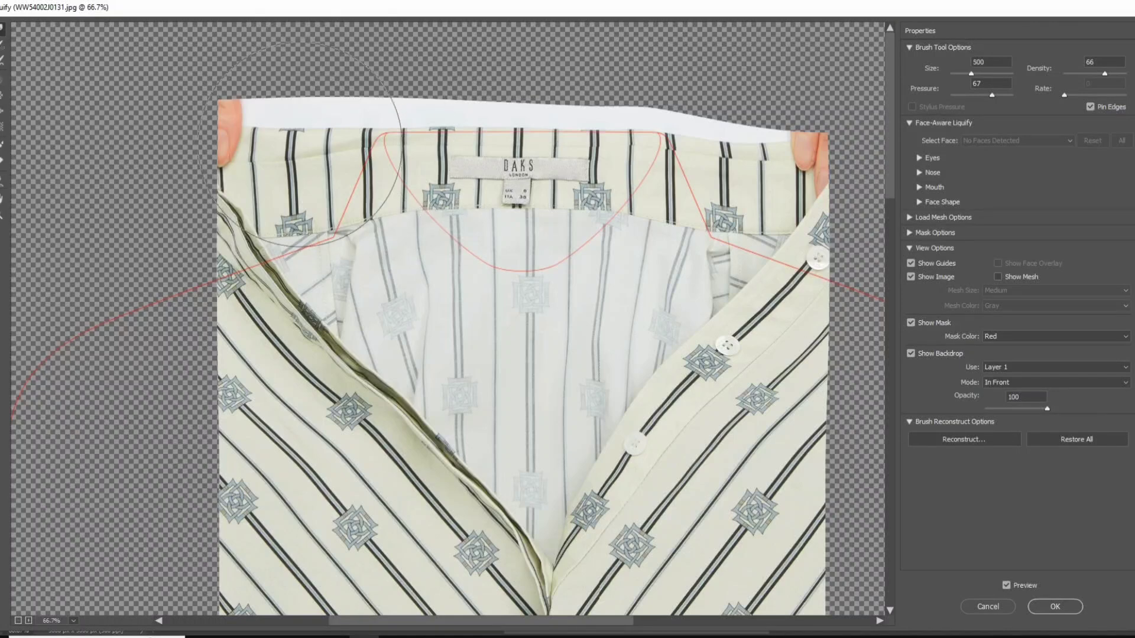
drag(304, 143, 311, 161)
key(bracketleft)
key(bracketleft)
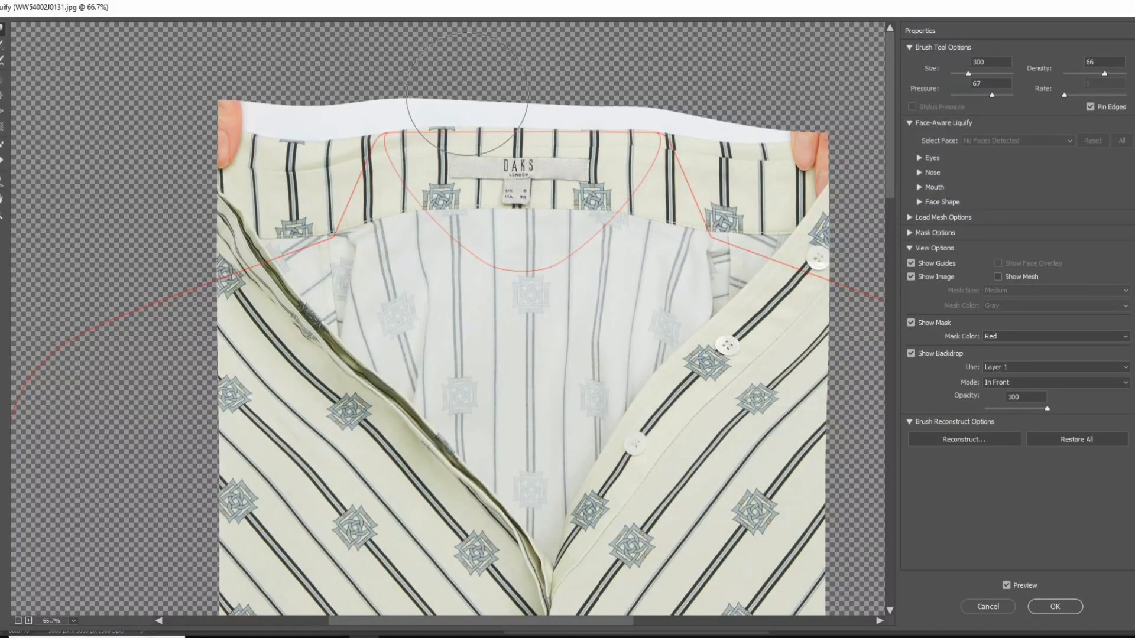
Adjust the warp brush between sizes 200 and 300 and apply the Liquify changes to Layer 2.
key(bracketleft)
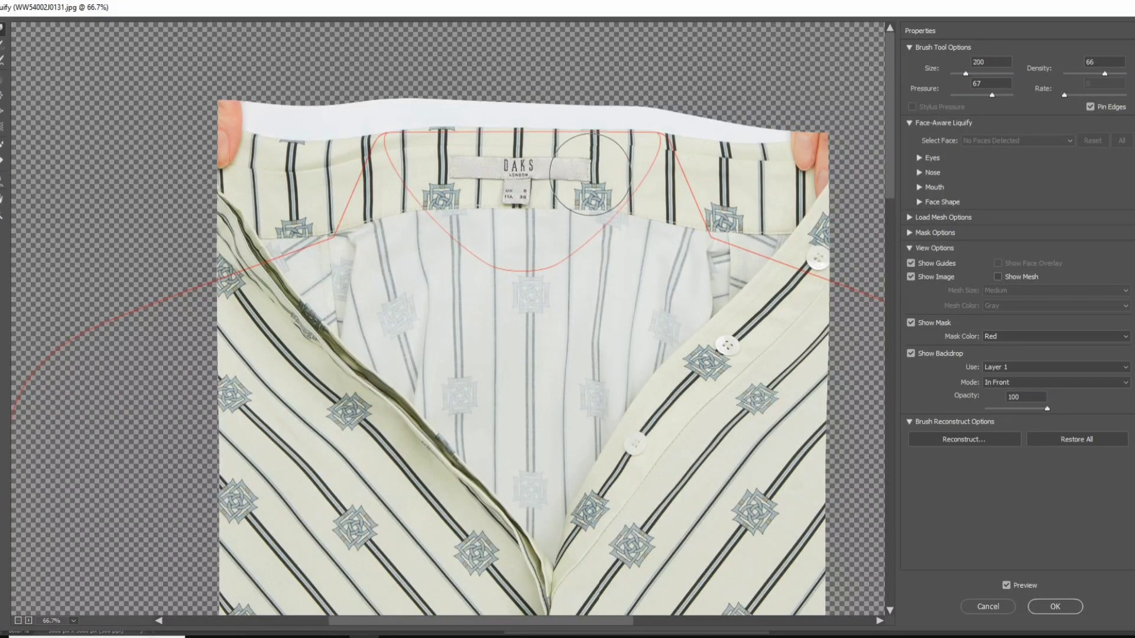
key(bracketright)
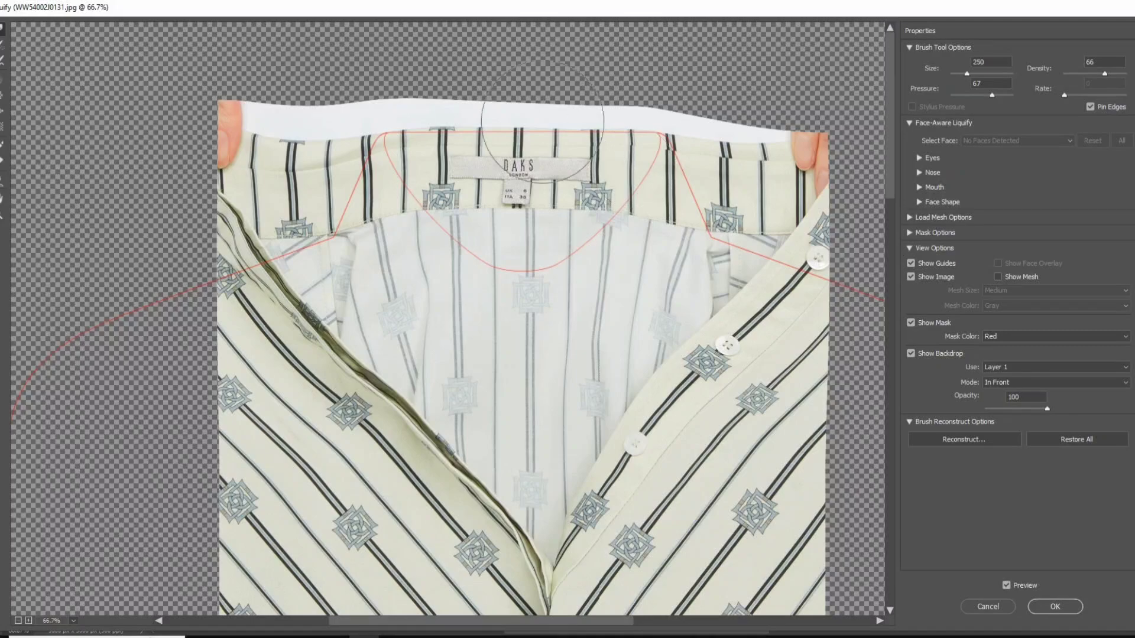
key(bracketright)
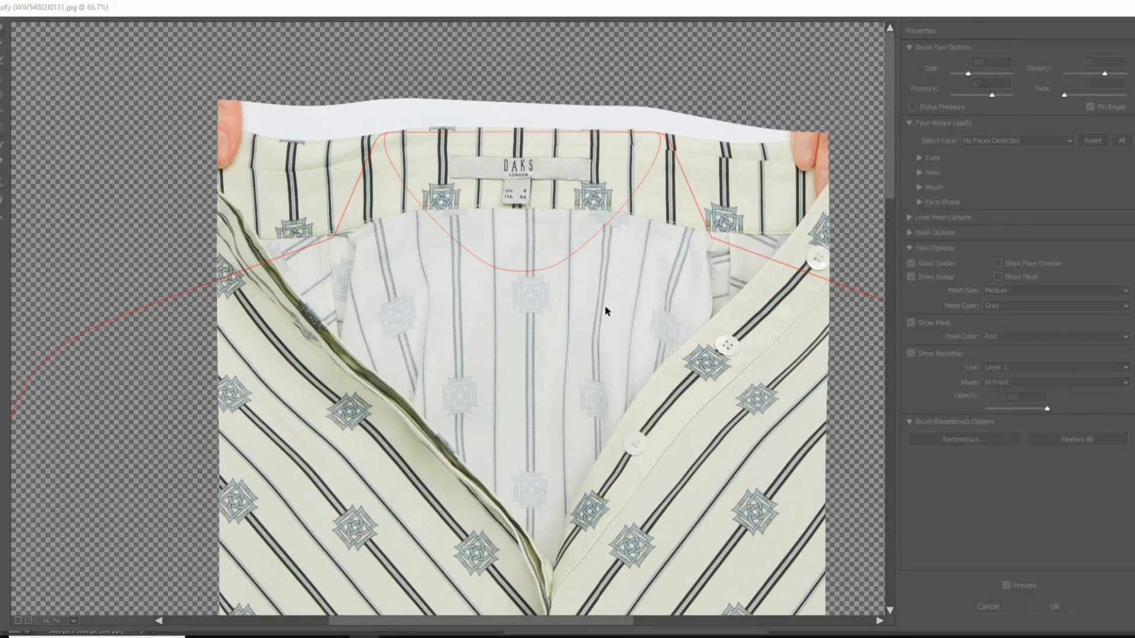
key(Return)
Load Path 1's shirt outline as a selection and feather it.
ctrl+click(1000, 462)
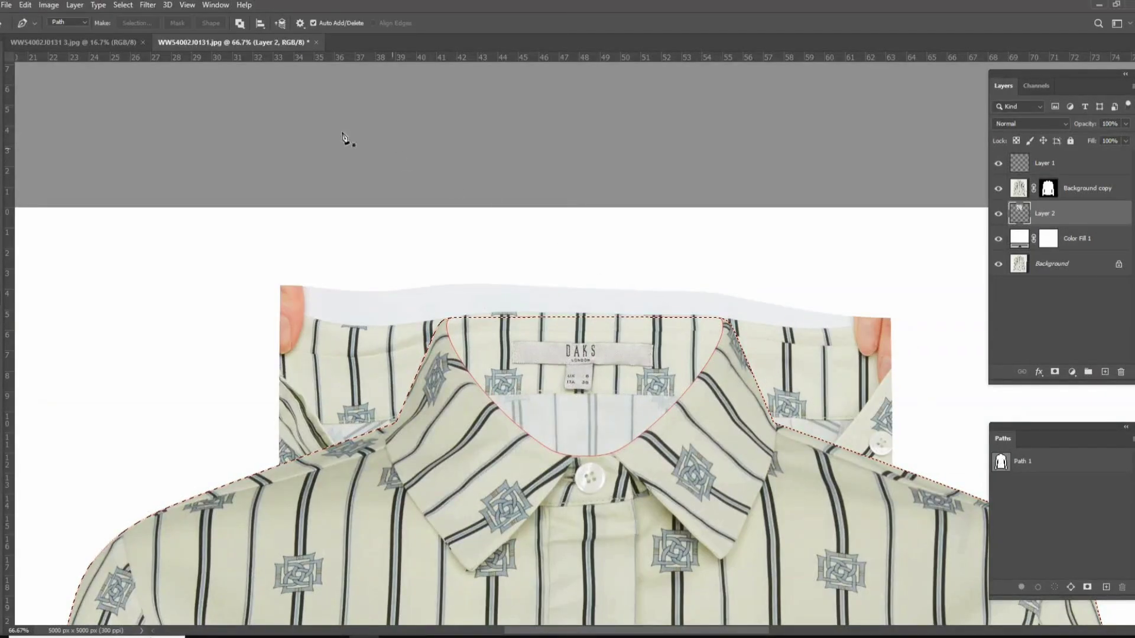
click(126, 5)
mouse_move(148, 173)
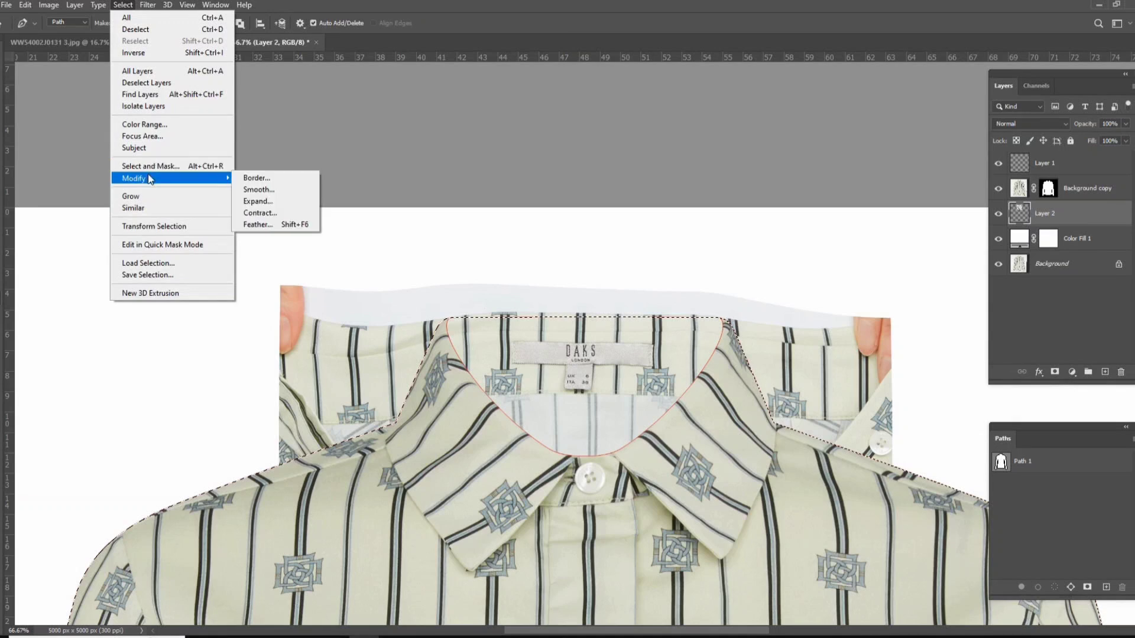
click(279, 225)
key(Return)
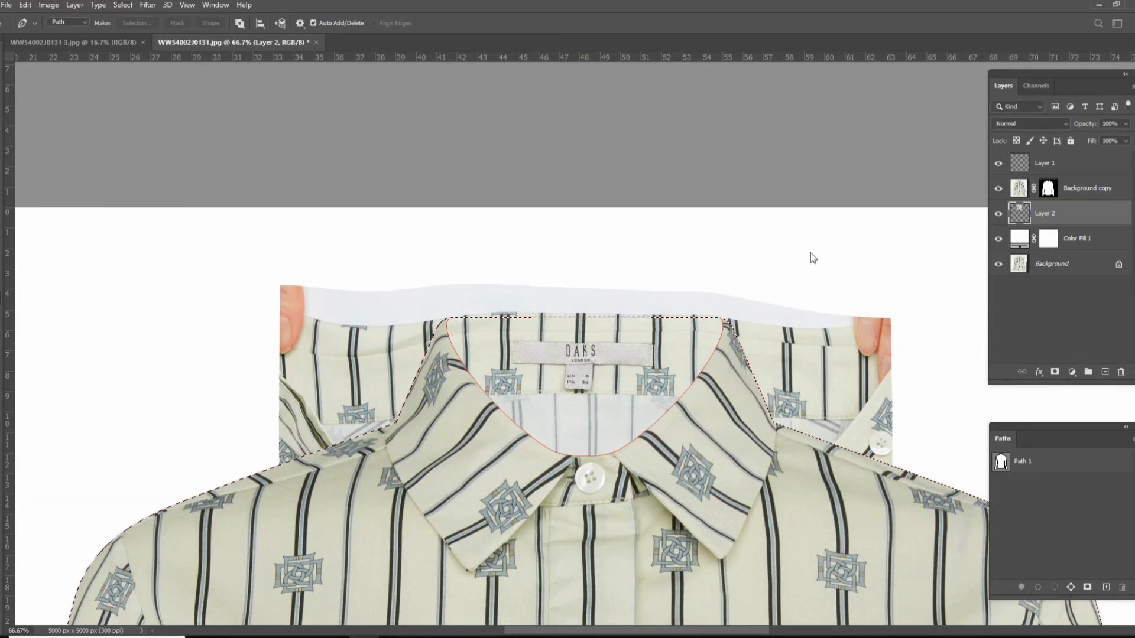
click(1054, 372)
click(1105, 371)
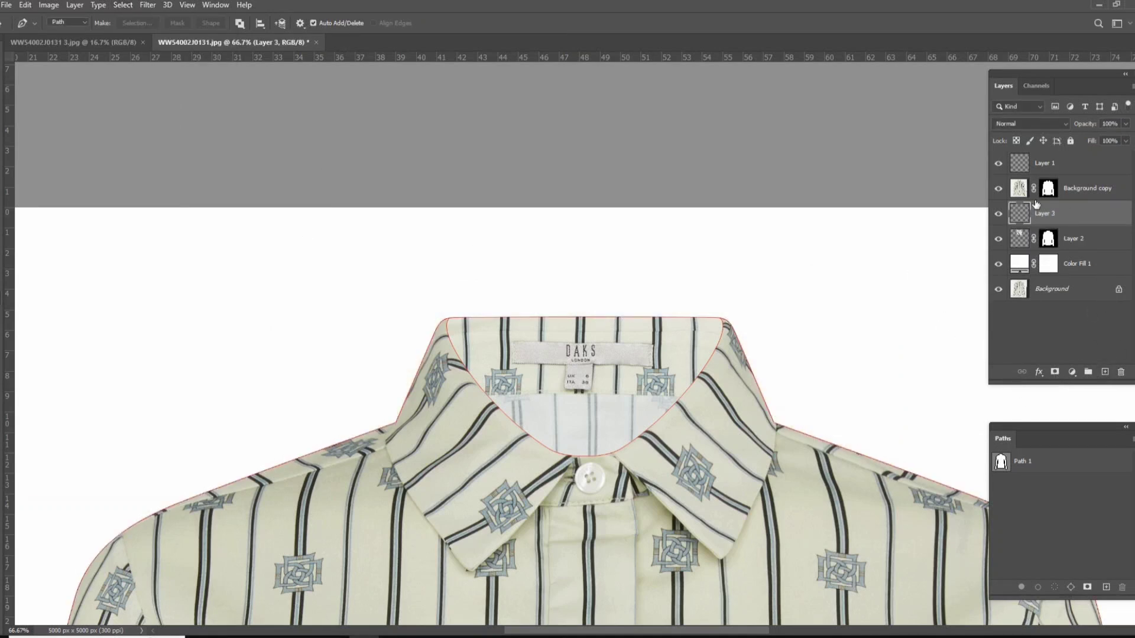
key(ctrl+z)
key(ctrl+z)
Feather the selection by 0.5 pixels, mask Layer 2 with it, and add a new empty layer above Layer 2.
click(123, 5)
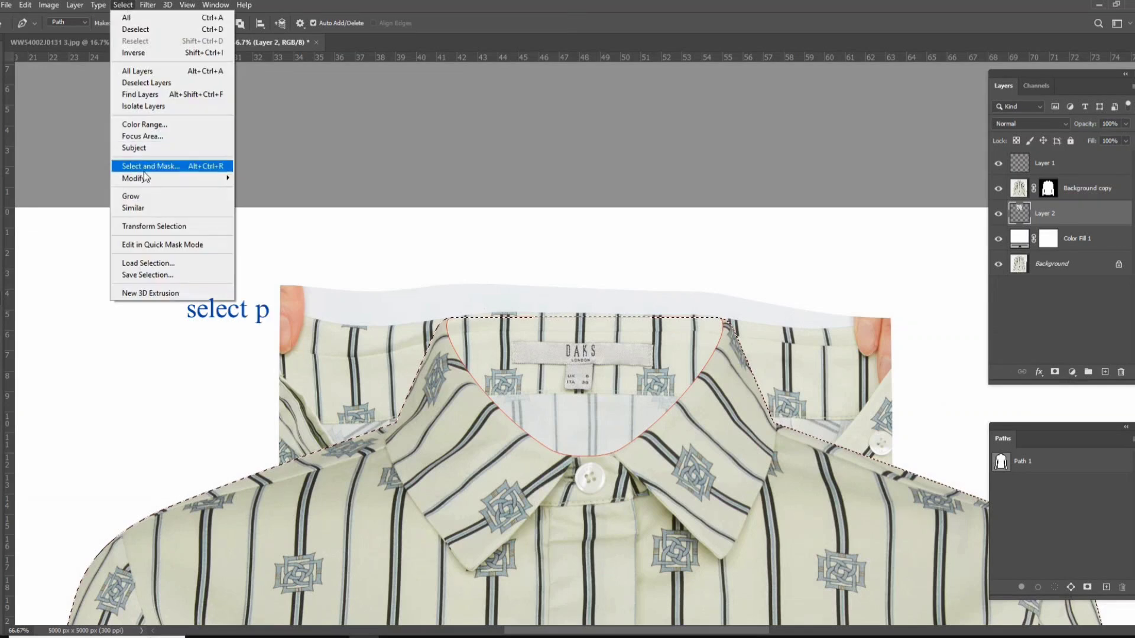
mouse_move(148, 178)
click(258, 225)
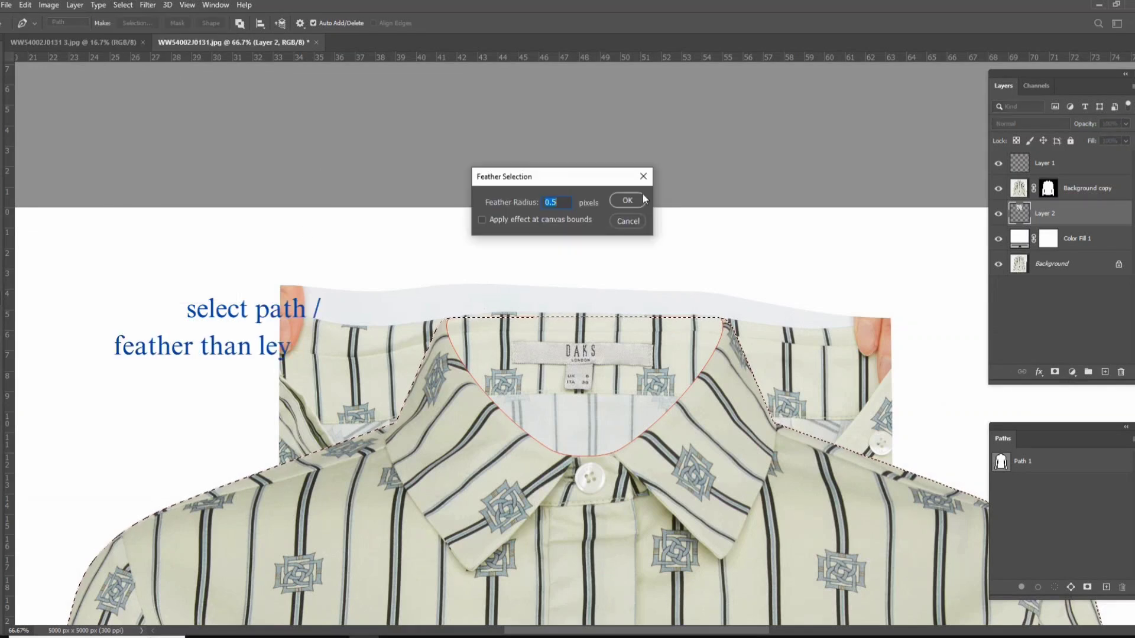
key(Return)
click(1055, 372)
click(1105, 372)
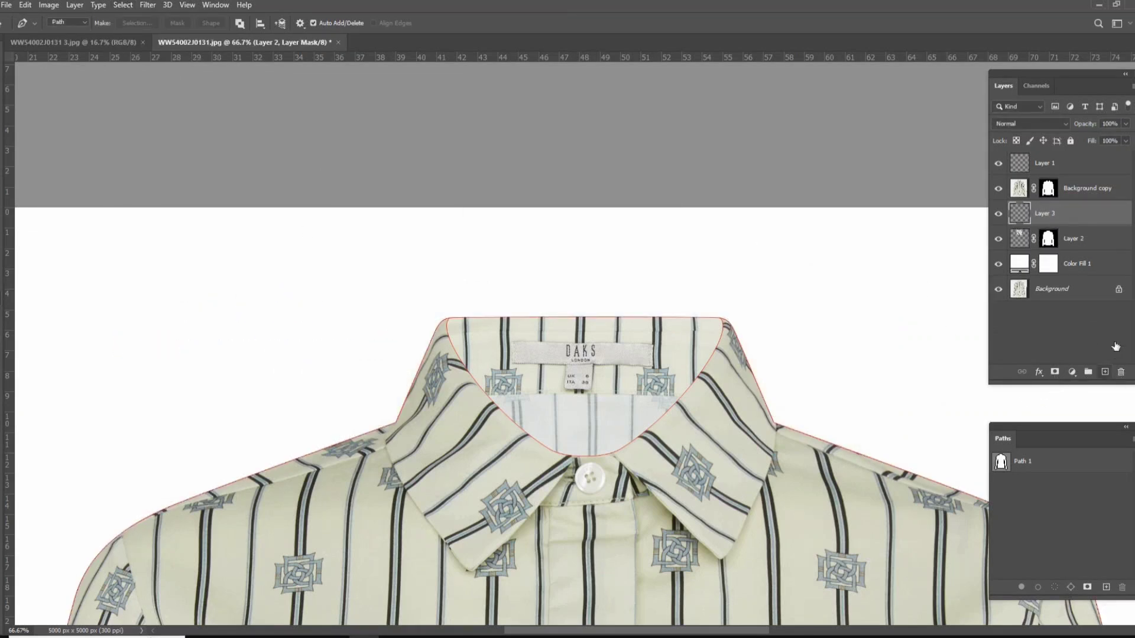
Load the shirt front's shape as a selection, feather it 45 pixels, and fill it with black on Layer 3 for a collar shadow.
key(ctrl+Return)
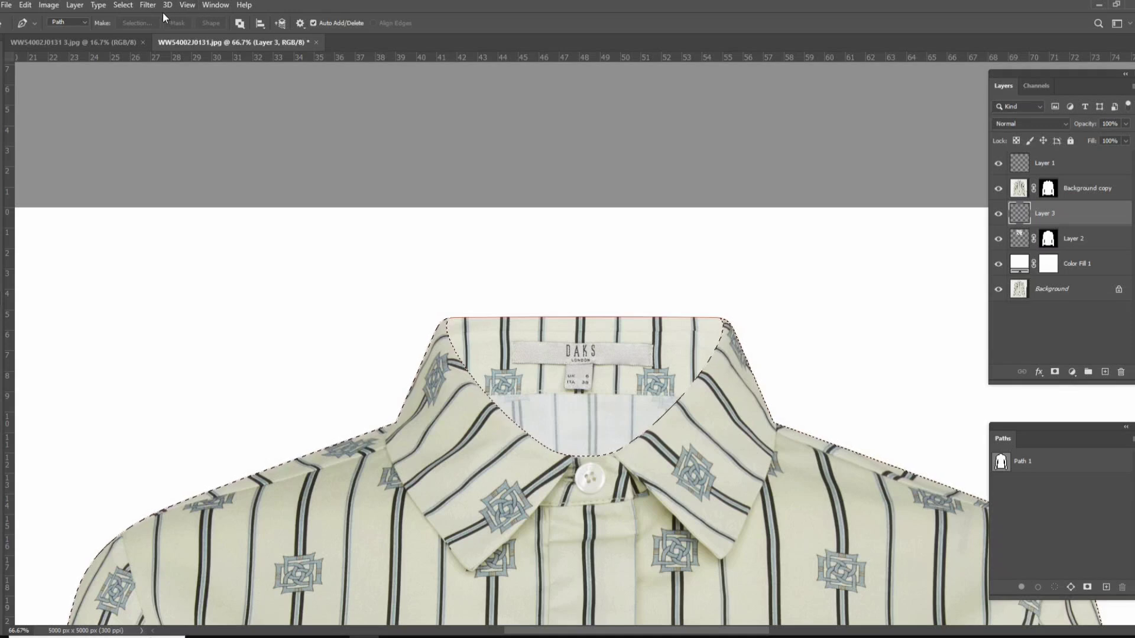
key(shift+F6)
text(10)
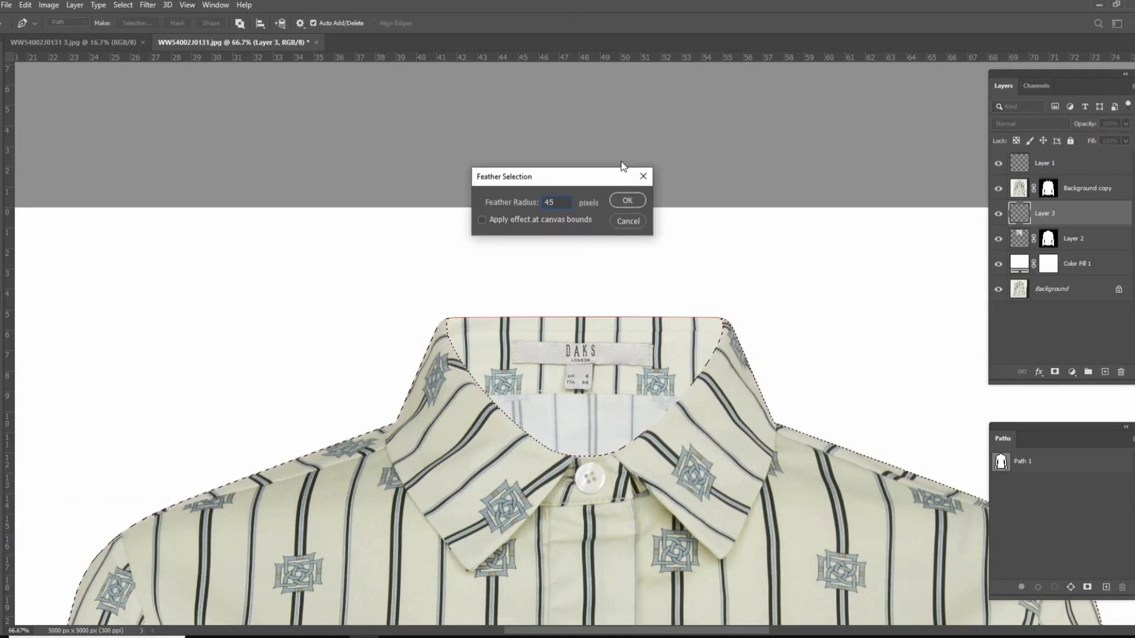
click(629, 201)
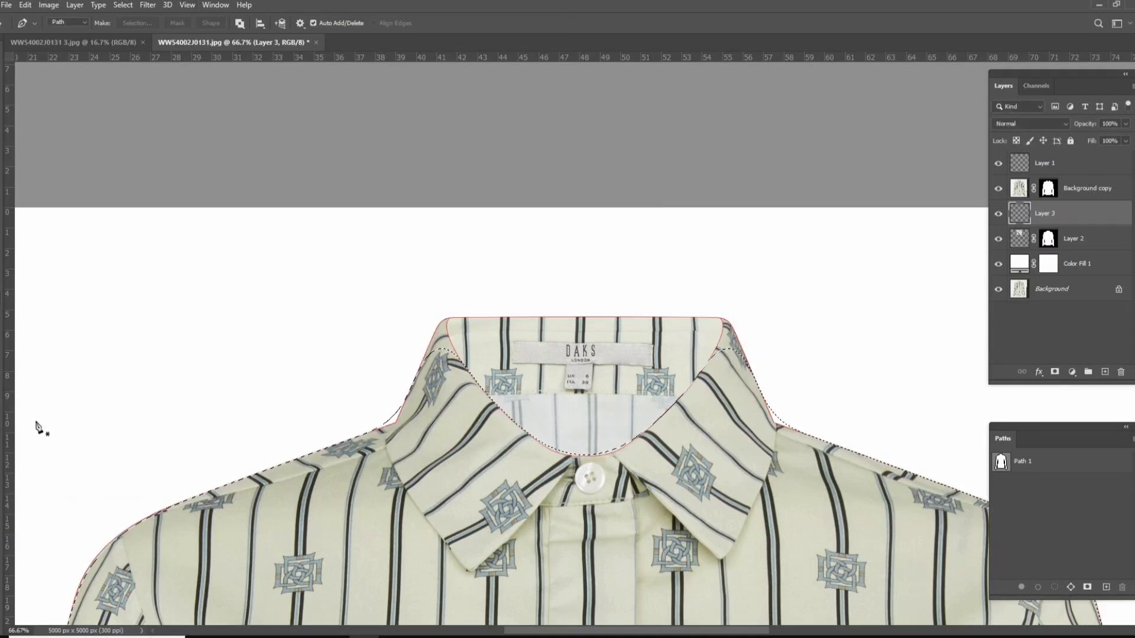
key(alt+BackSpace)
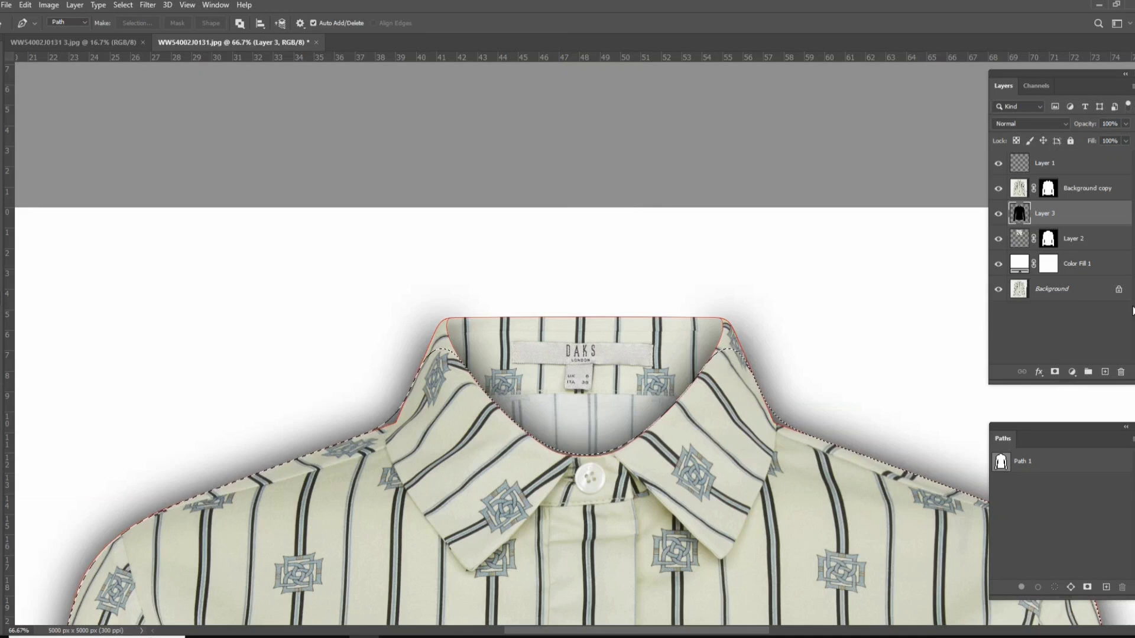
key(ctrl+d)
Copy Layer 2's mask onto the shadow layer, Layer 3, and delete the red outline on Layer 1.
drag(1051, 239, 1067, 220)
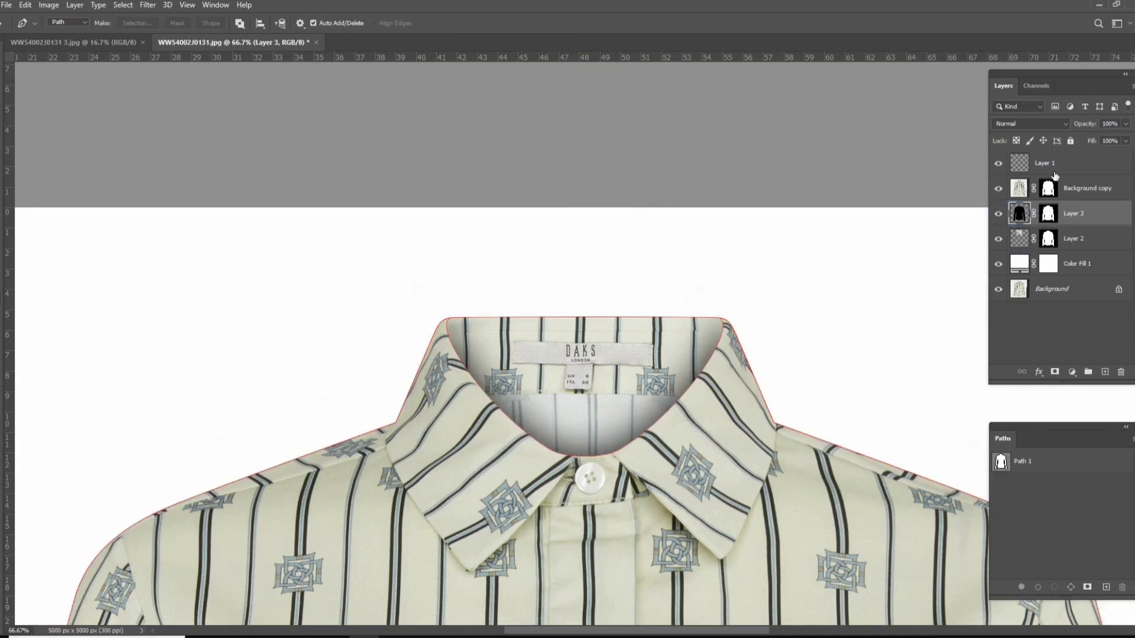
click(1052, 168)
key(Delete)
Reduce the opacity of the shadow layer, Layer 3, to 43% and deselect all layers.
click(1080, 192)
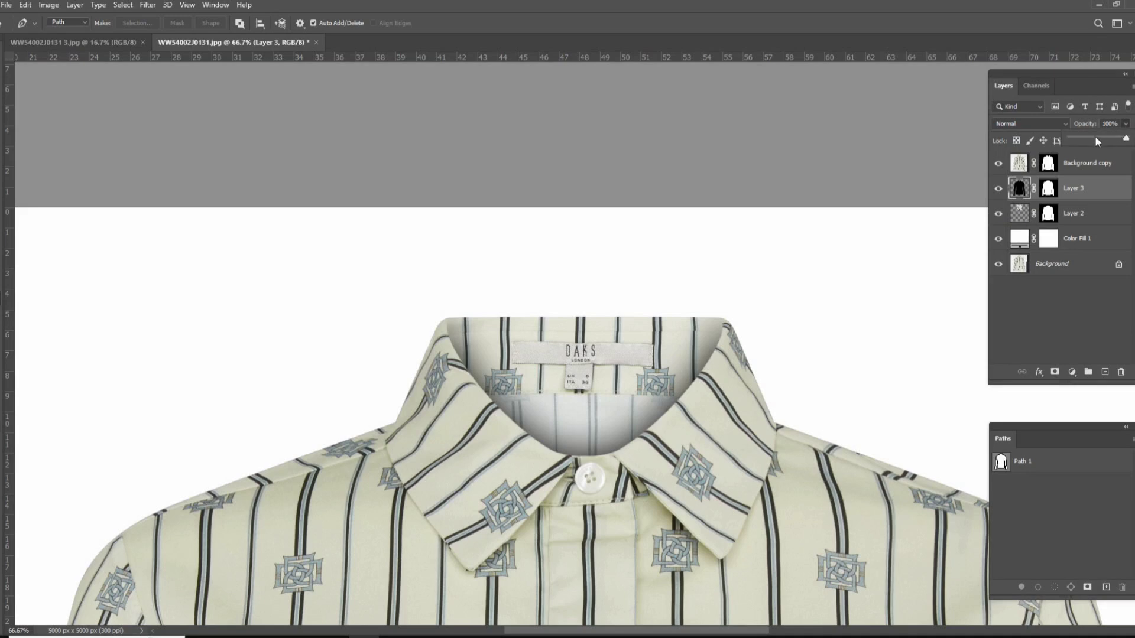
click(1095, 137)
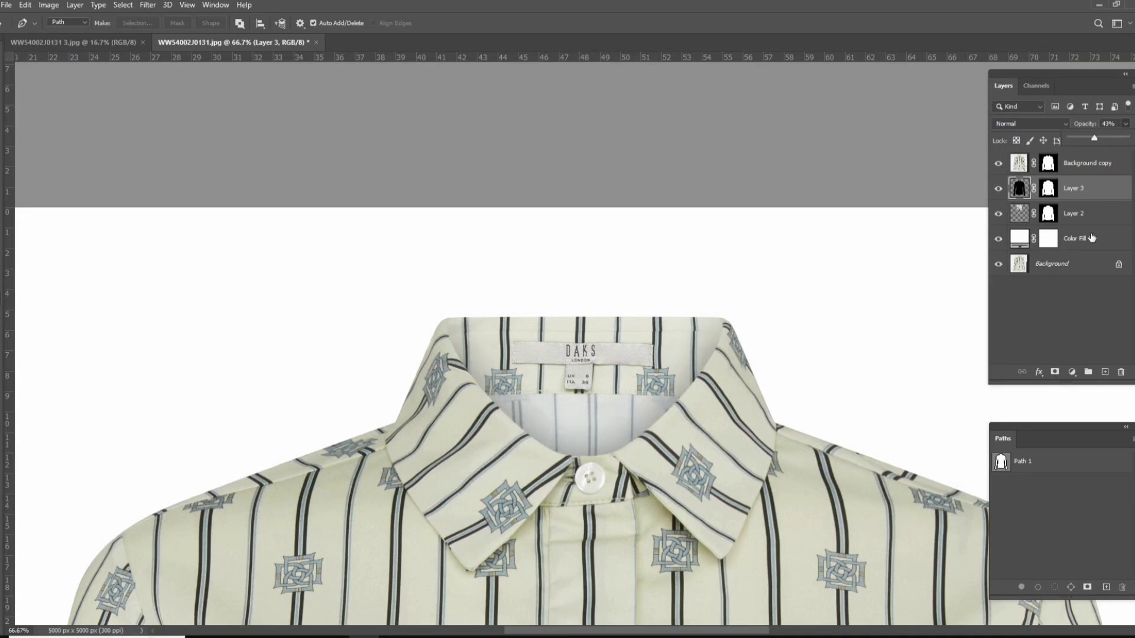
click(1019, 297)
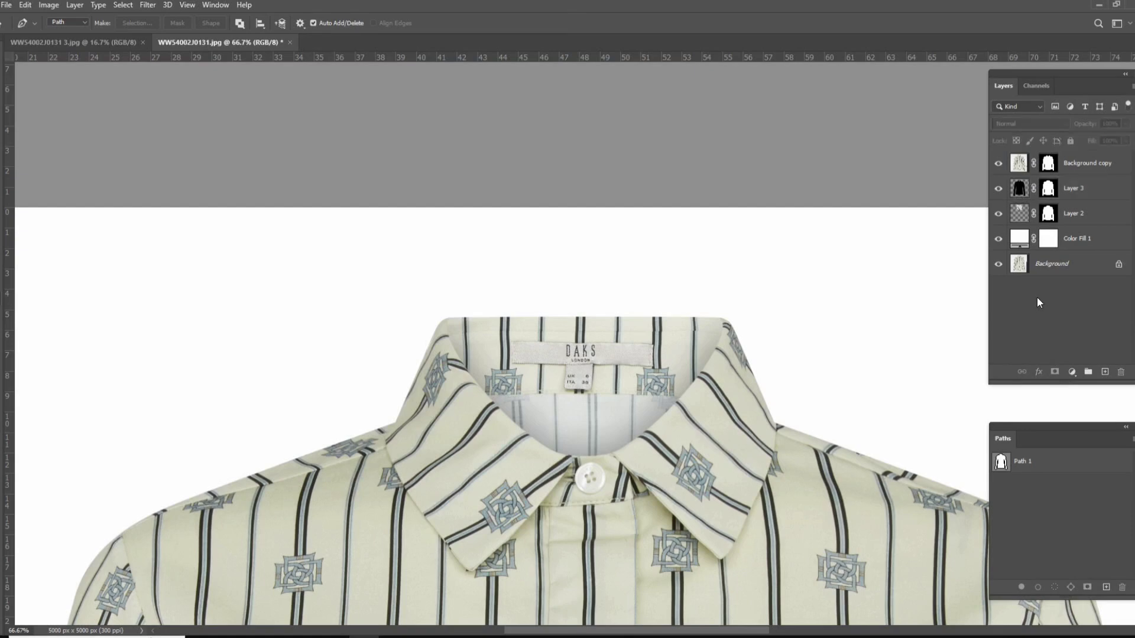
Fit the whole image in view and compare the finished shirt with the original Background photo.
key(ctrl+0)
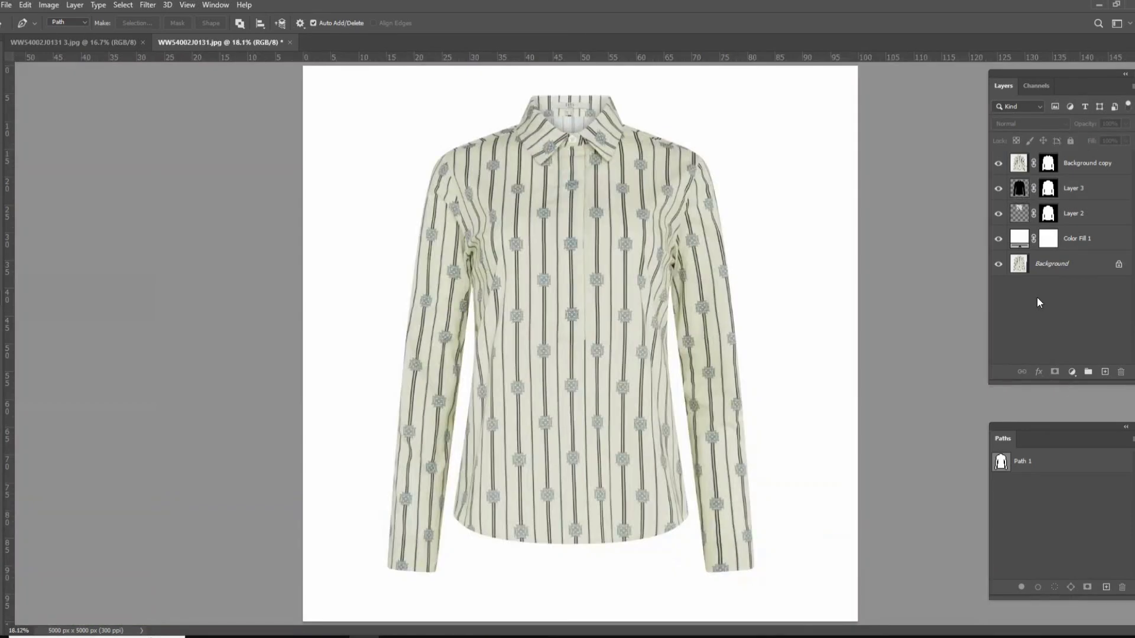
alt+click(999, 267)
alt+click(998, 267)
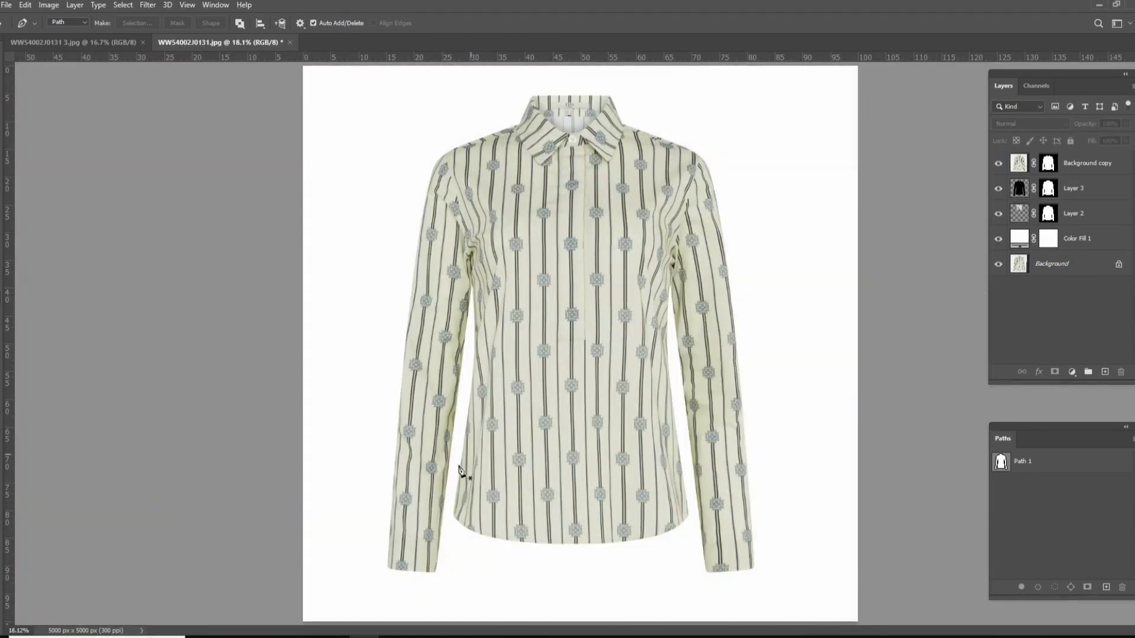